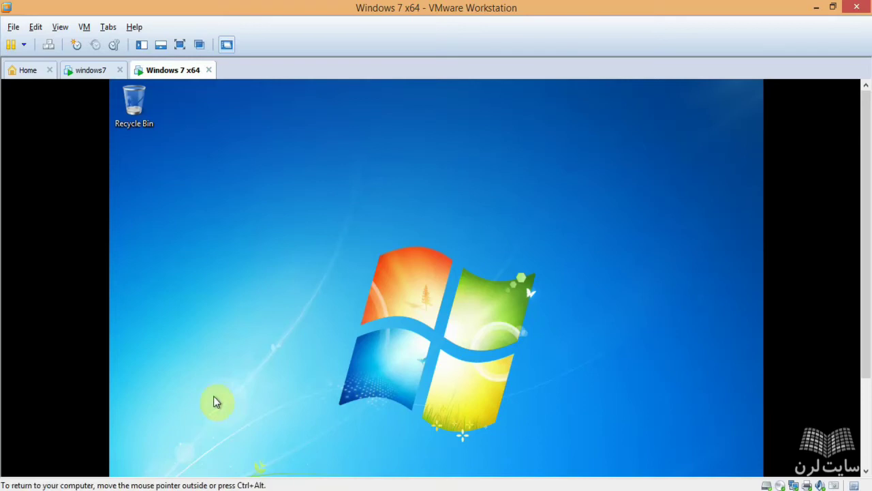
# Step: Rename the Windows 7 x64 virtual machine to win7-1 in its Settings Options
pyautogui.click(133, 104)
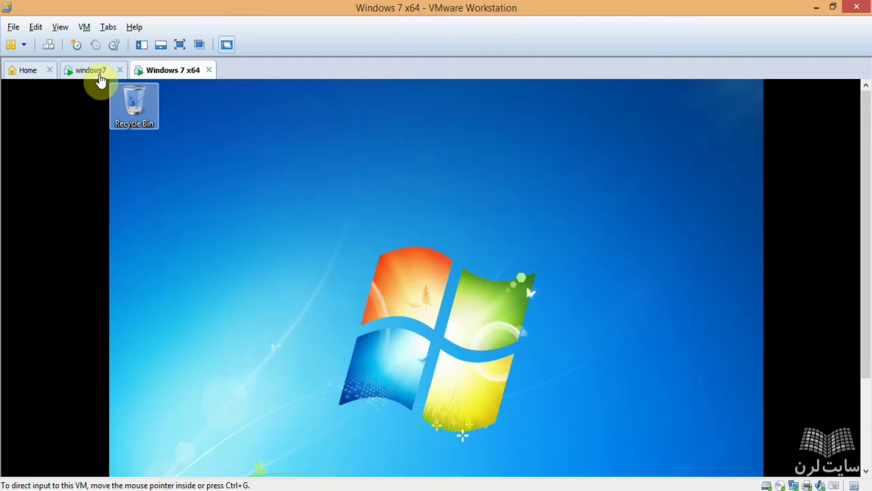
pyautogui.click(297, 152)
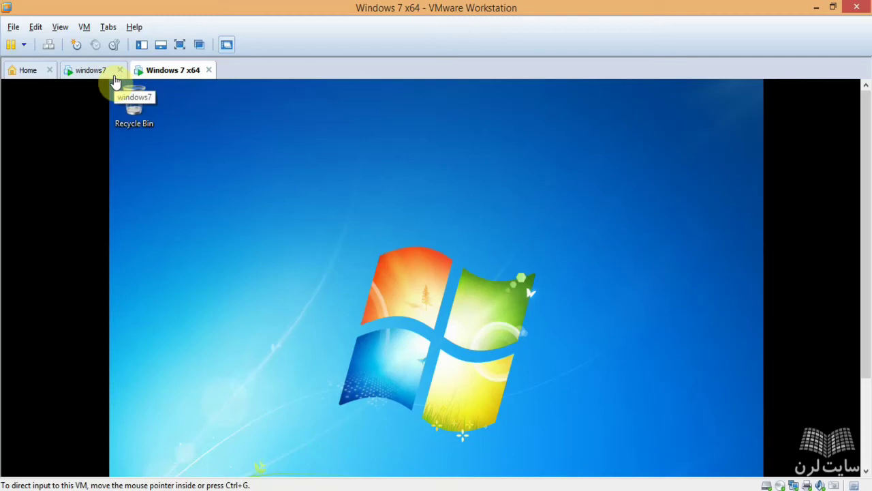
pyautogui.rightClick(173, 73)
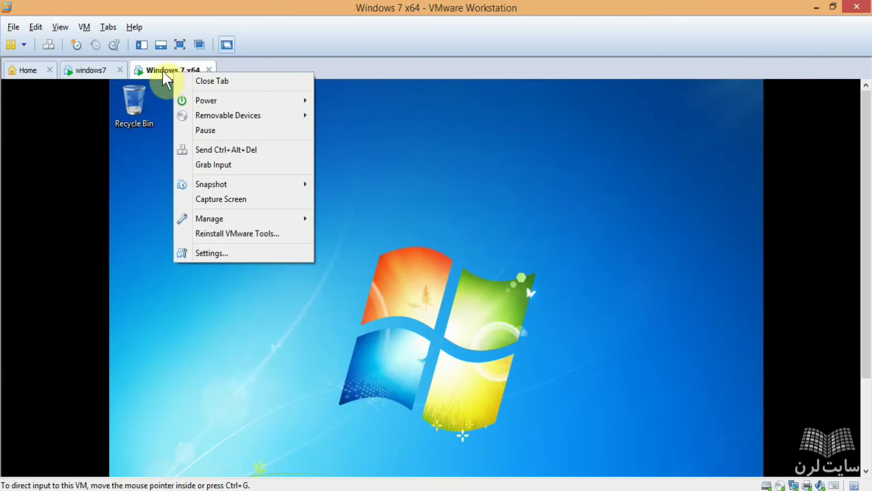
pyautogui.click(217, 254)
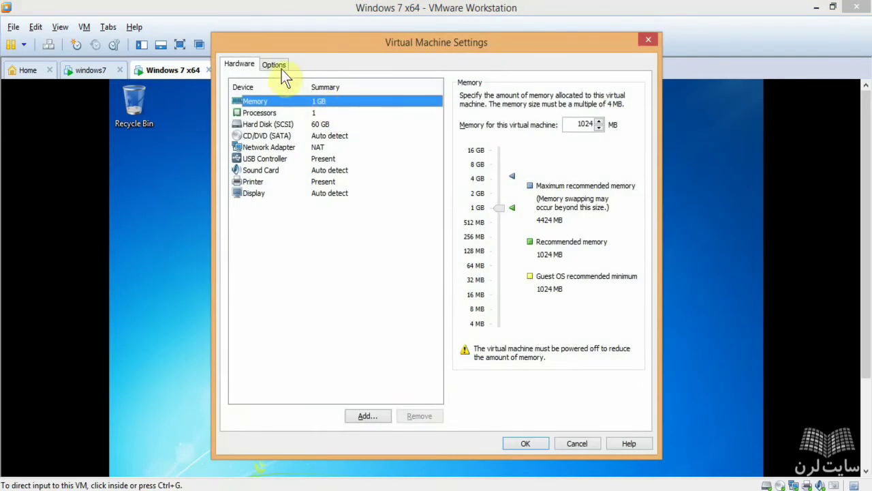
pyautogui.click(276, 65)
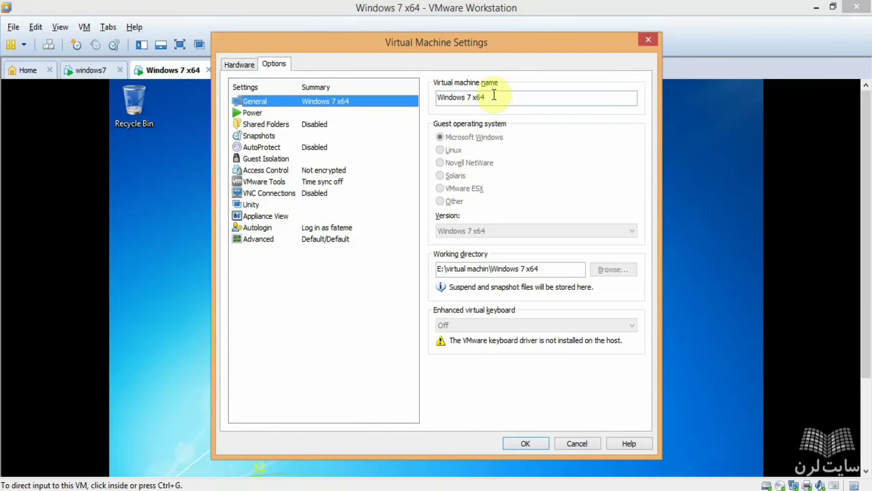
pyautogui.moveTo(492, 96); pyautogui.dragTo(379, 110)
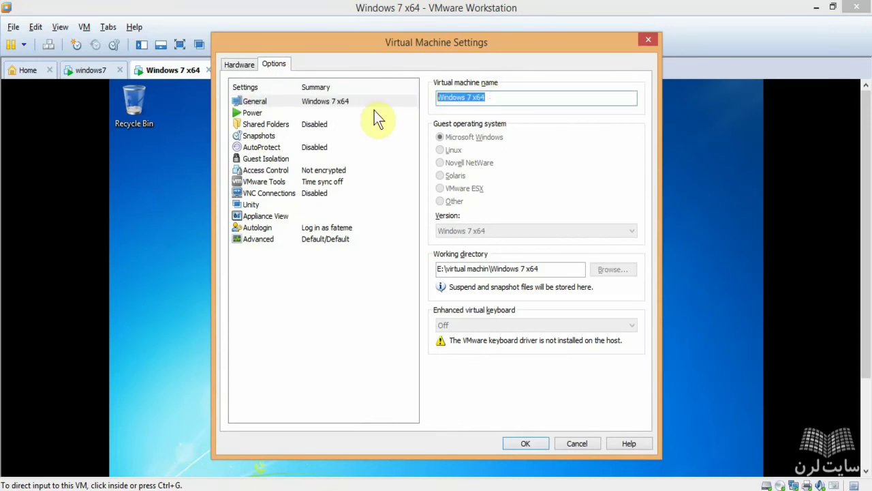
pyautogui.write('win7')
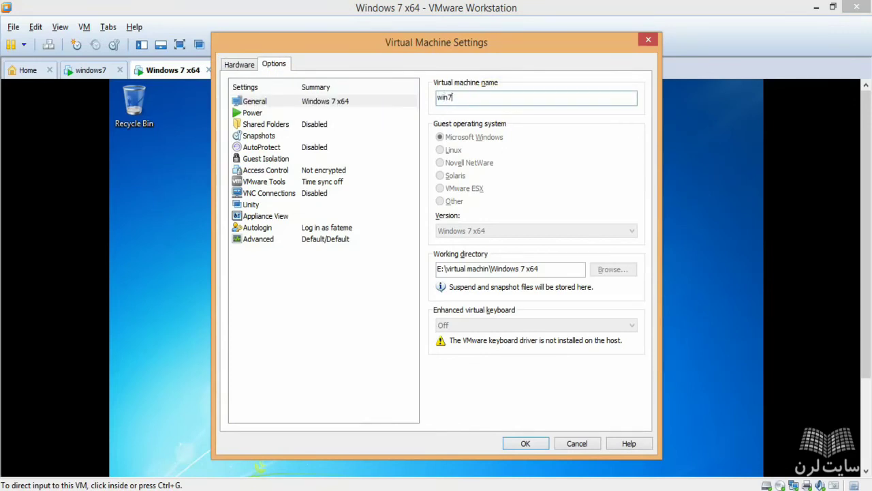
pyautogui.write('-1')
pyautogui.click(525, 444)
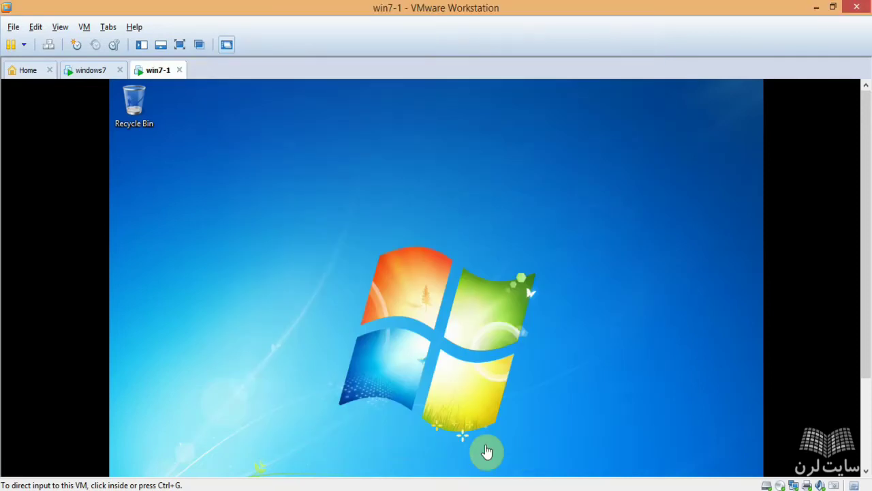
# Step: Rename the windows7 virtual machine to win7-2 in its Settings Options
pyautogui.click(96, 73)
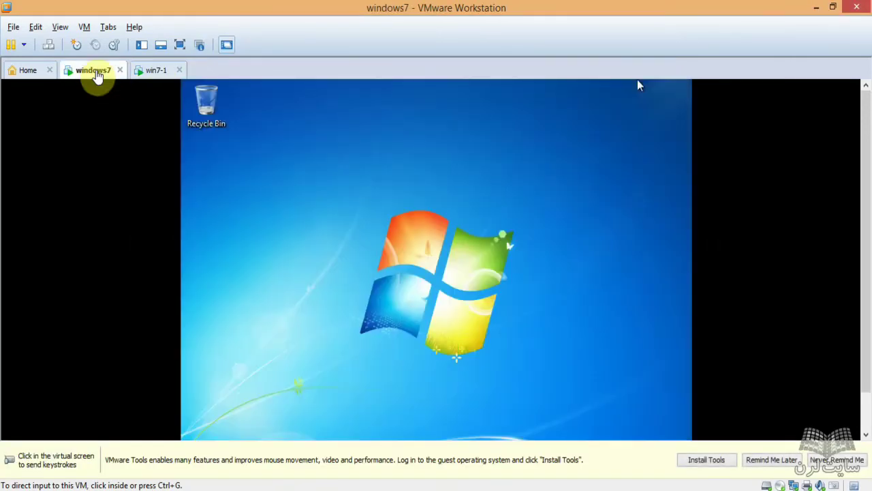
pyautogui.rightClick(97, 76)
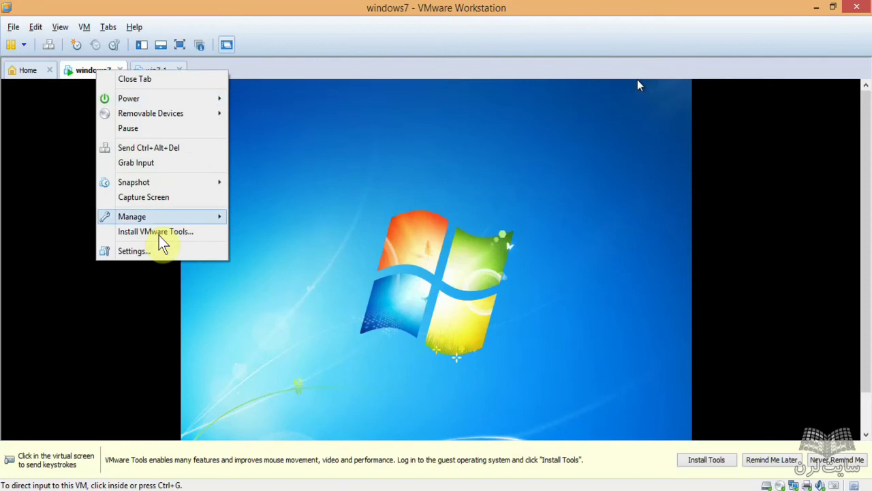
pyautogui.click(150, 253)
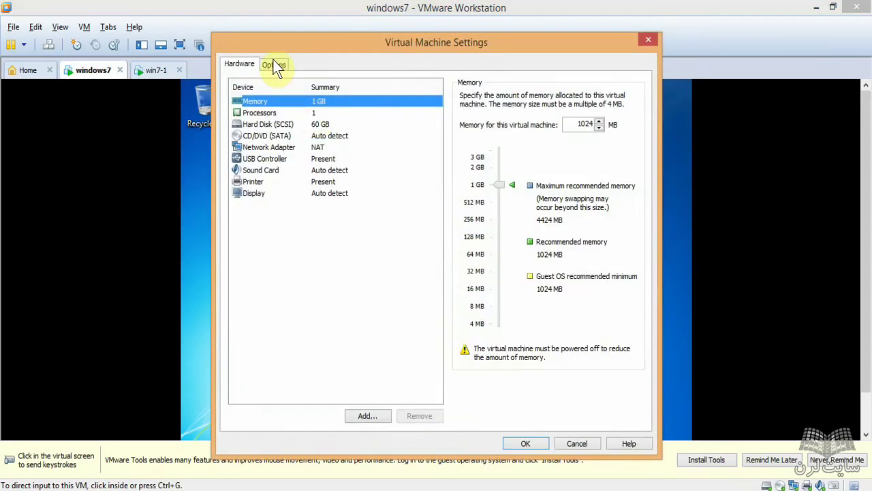
pyautogui.click(274, 63)
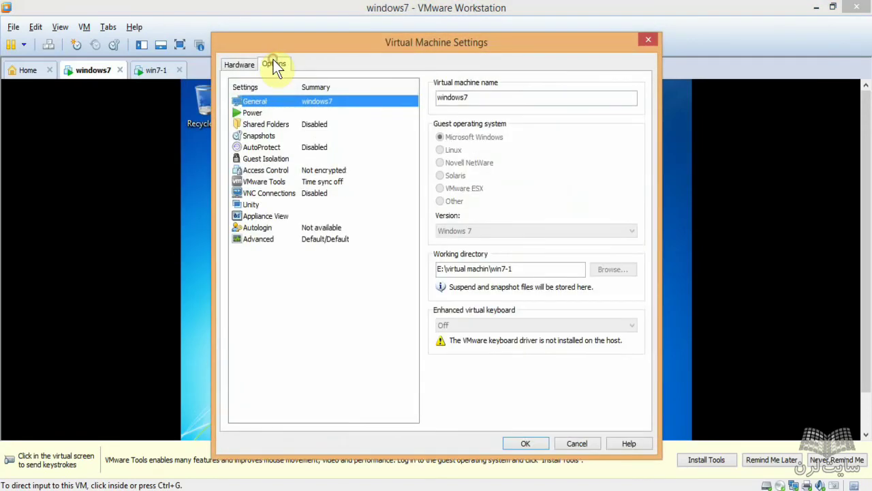
pyautogui.moveTo(461, 99); pyautogui.dragTo(475, 98)
pyautogui.doubleClick(475, 98)
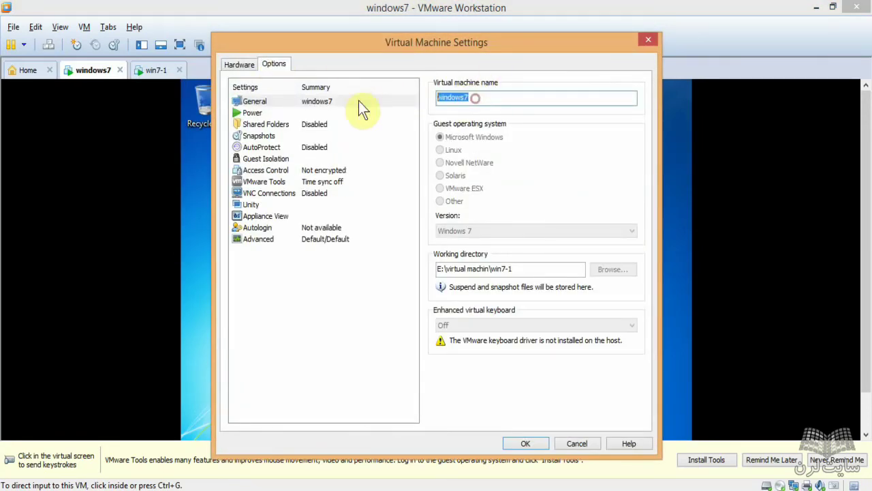
pyautogui.write('win7-2')
pyautogui.press('Return')
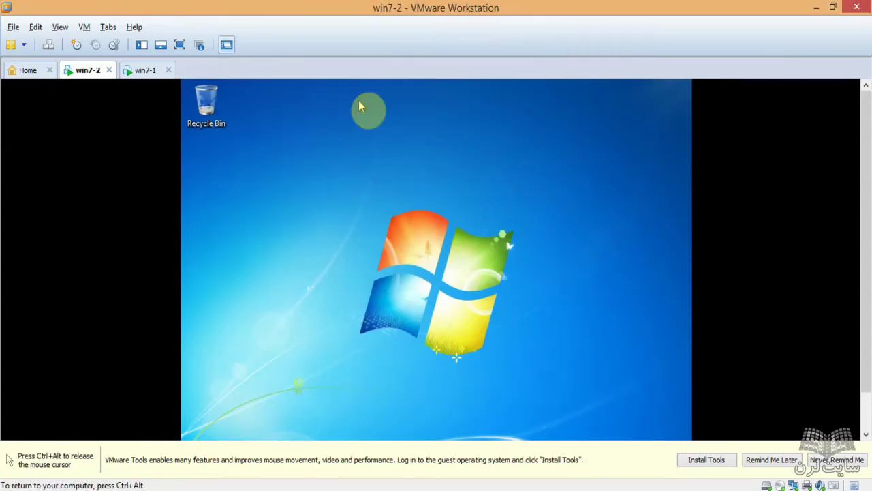
# Step: Show win7-2 full screen and add the Computer icon to its desktop
pyautogui.click(179, 45)
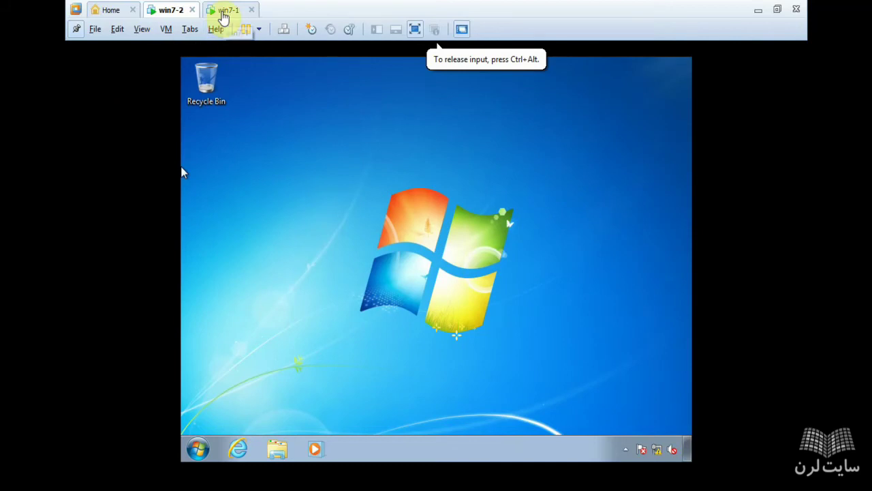
pyautogui.click(198, 448)
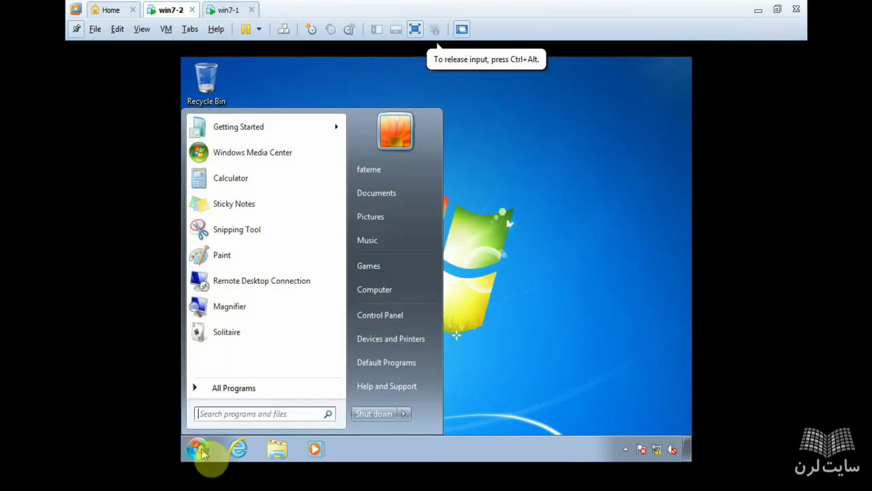
pyautogui.rightClick(403, 291)
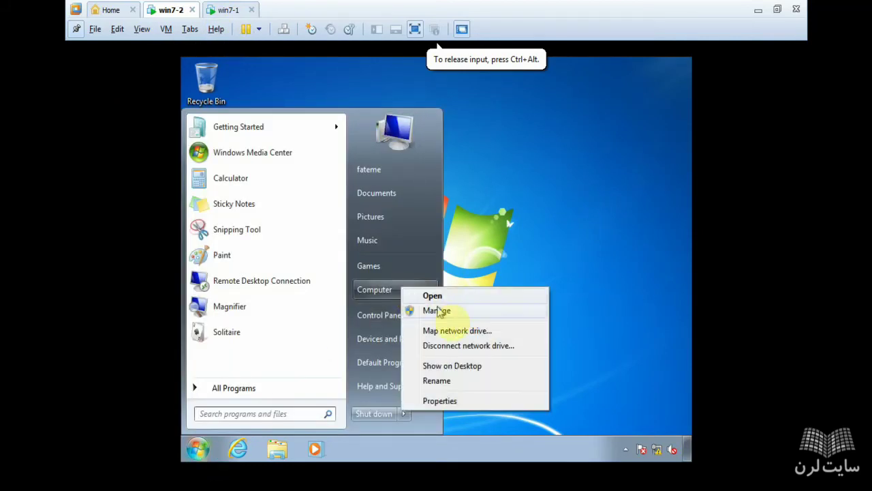
pyautogui.click(461, 371)
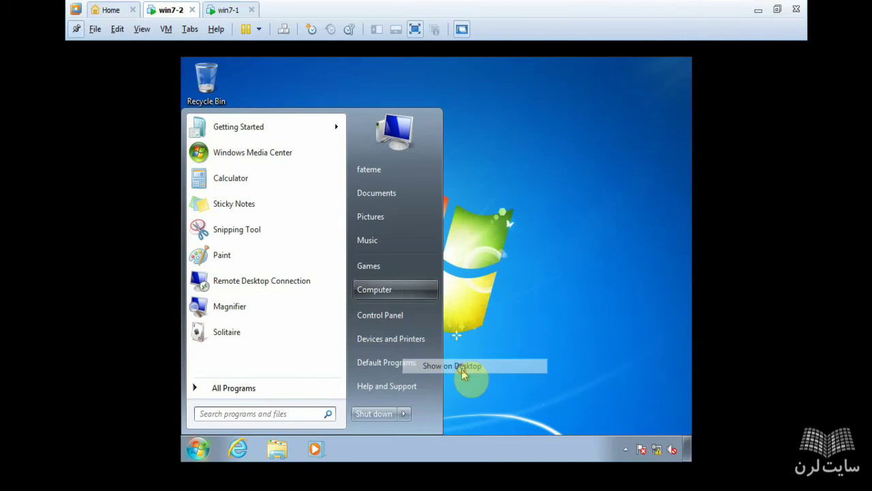
pyautogui.click(559, 196)
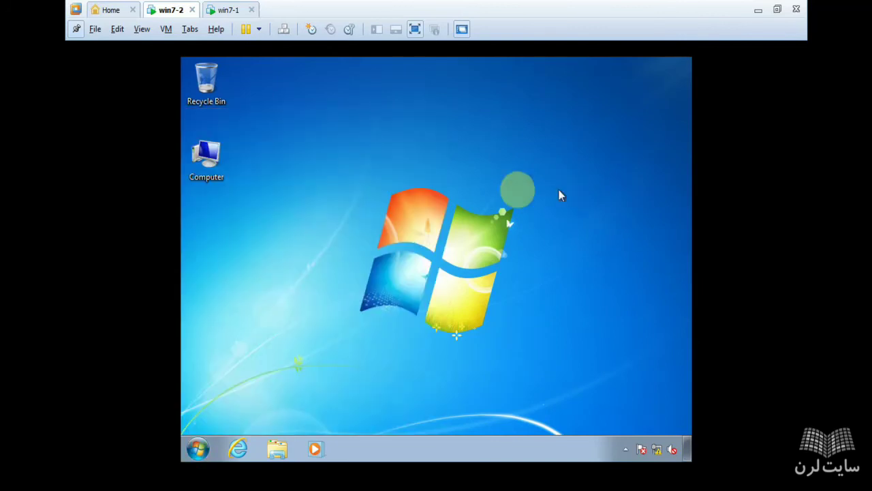
# Step: Rename win7-2's desktop Computer icon to win7-2, then switch to win7-1
pyautogui.click(201, 177)
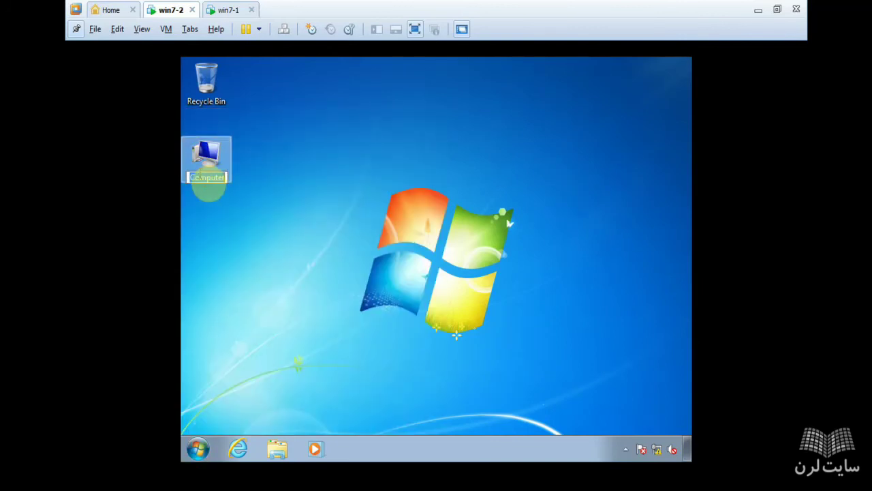
pyautogui.write('win')
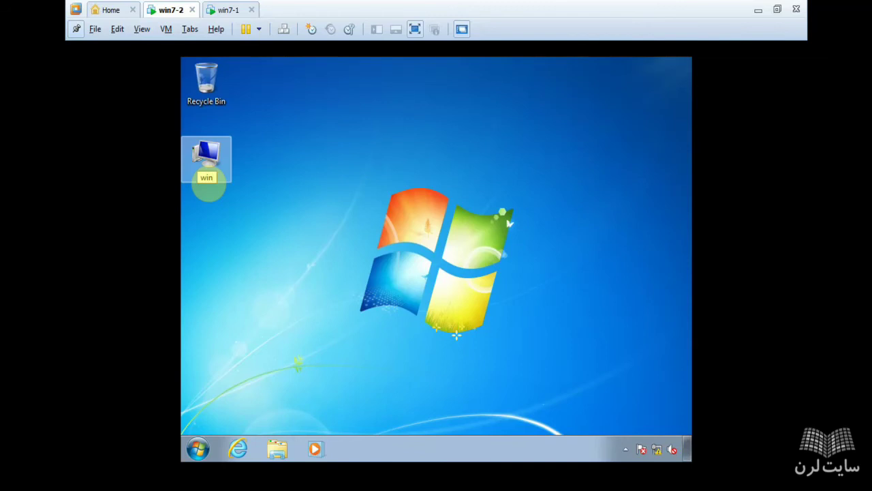
pyautogui.write('7-2')
pyautogui.press('Return')
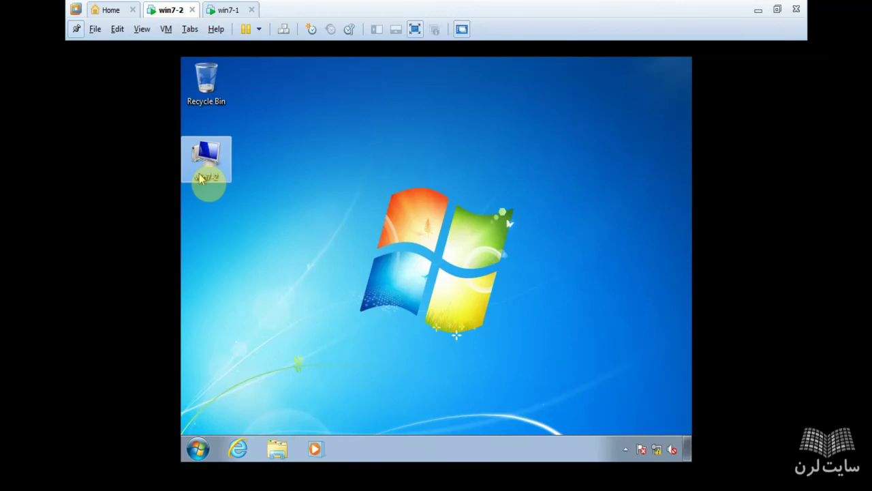
pyautogui.click(230, 9)
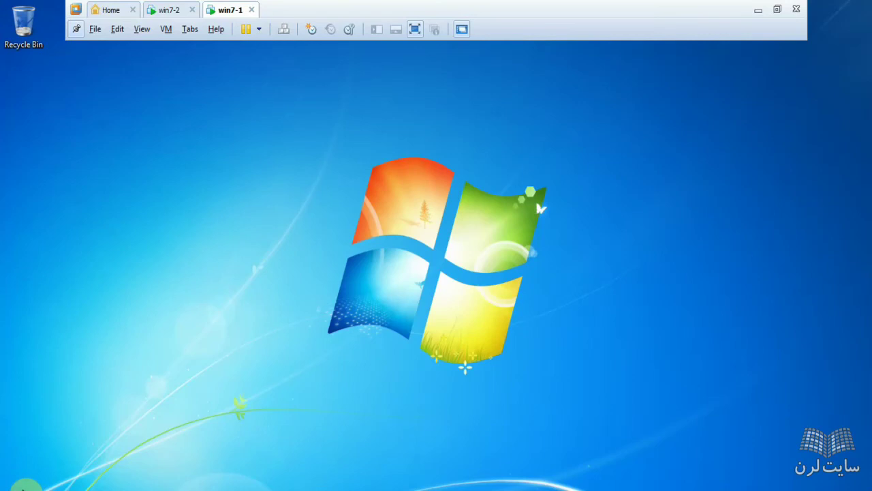
# Step: Add the Computer icon to win7-1's desktop and close the System window
pyautogui.click(22, 488)
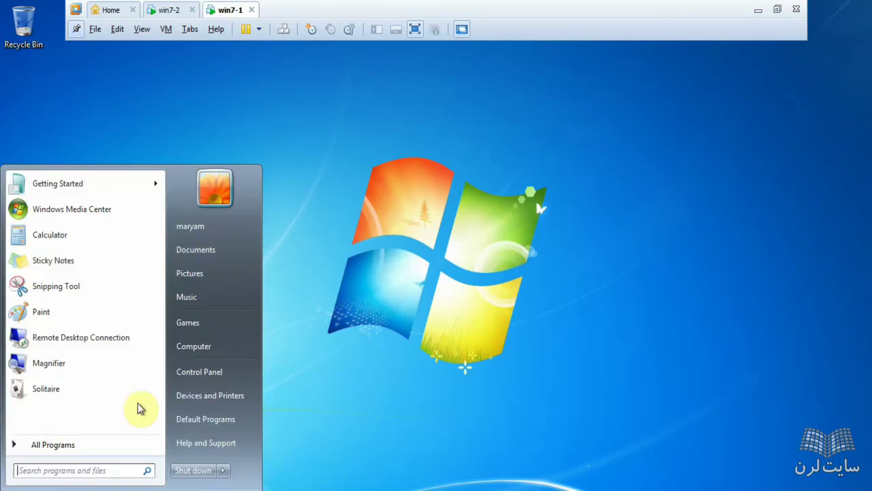
pyautogui.rightClick(202, 349)
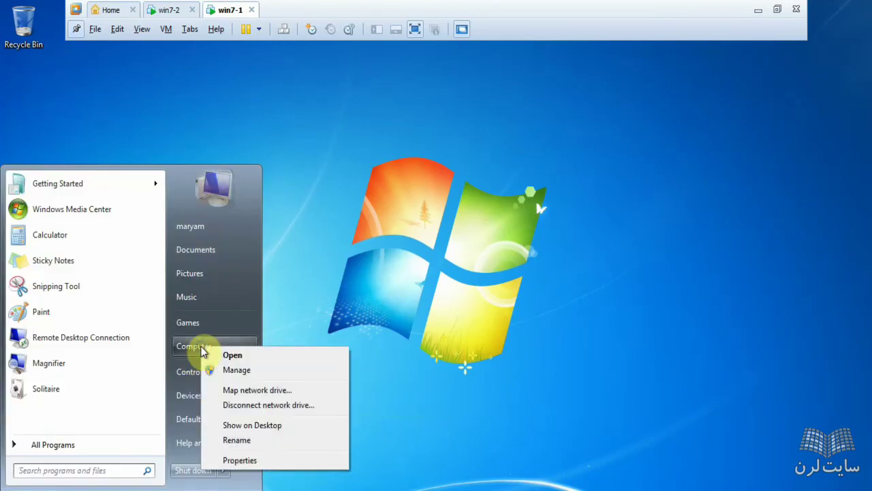
pyautogui.click(240, 460)
pyautogui.click(22, 488)
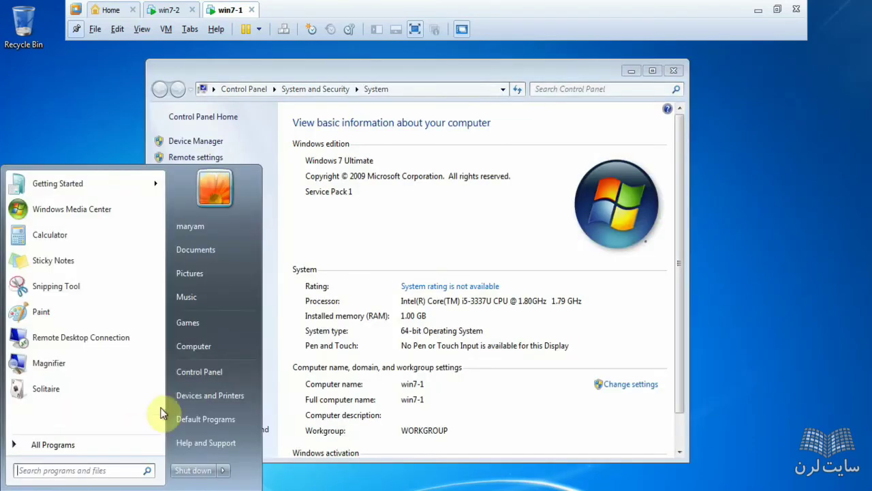
pyautogui.rightClick(200, 350)
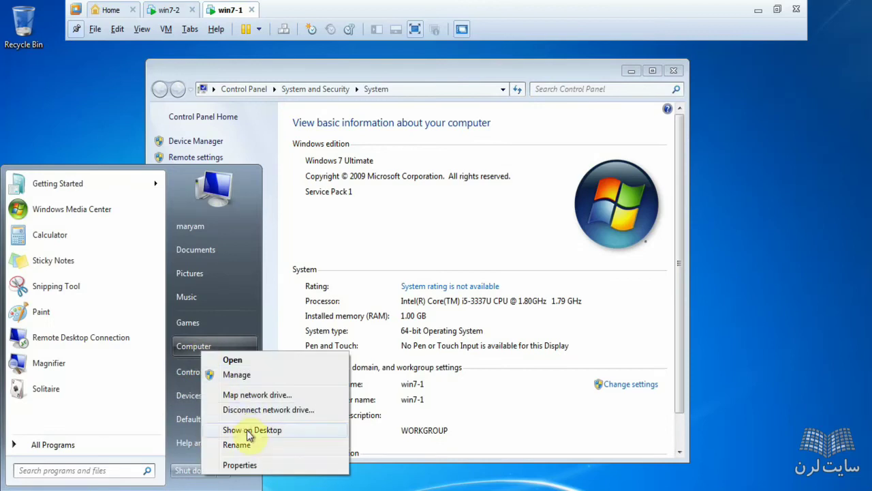
pyautogui.click(250, 430)
pyautogui.click(671, 72)
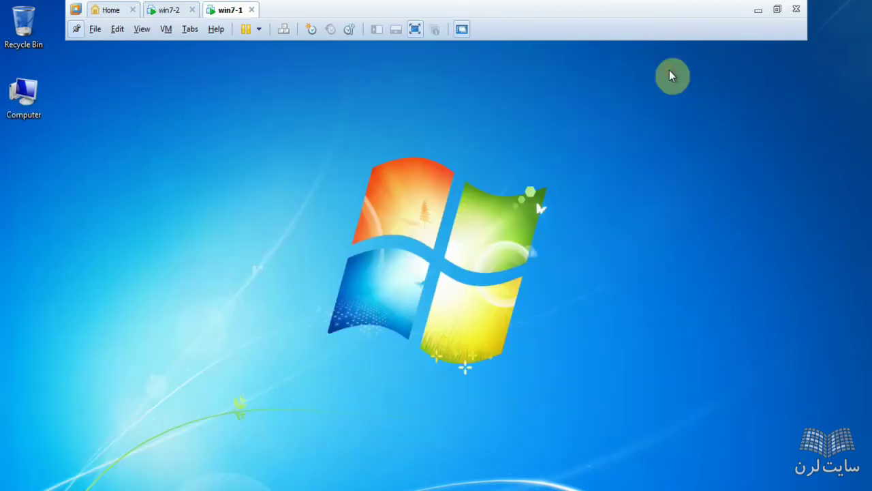
# Step: Rename win7-1's desktop Computer icon to win7-1, then switch back to win7-2
pyautogui.click(28, 116)
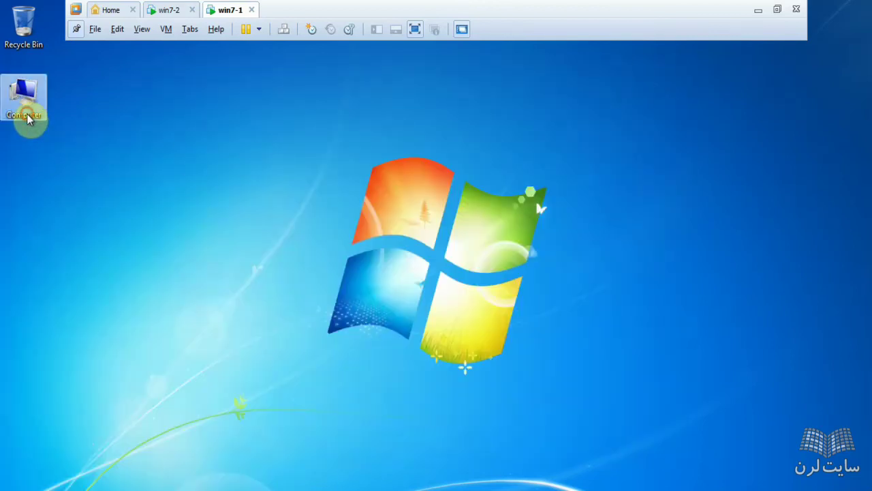
pyautogui.write('win')
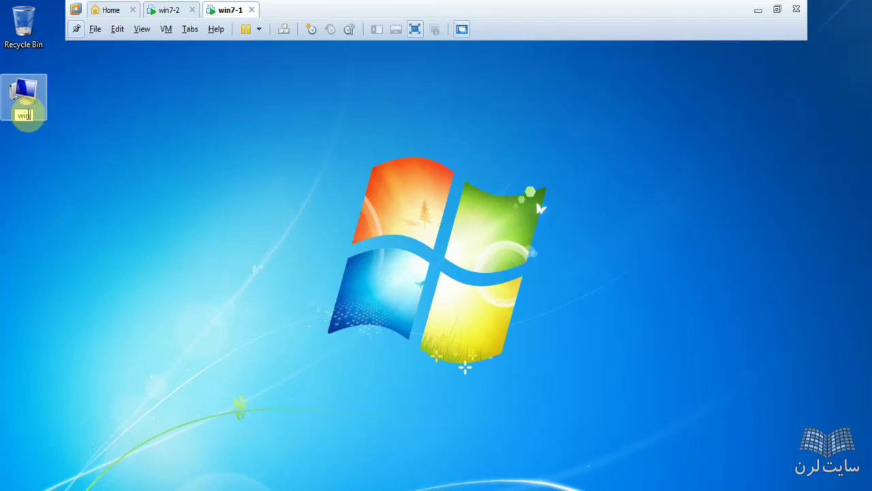
pyautogui.write('7-1')
pyautogui.press('BackSpace')
pyautogui.press('BackSpace')
pyautogui.press('BackSpace')
pyautogui.press('BackSpace')
pyautogui.press('BackSpace')
pyautogui.press('BackSpace')
pyautogui.write('win7-1')
pyautogui.press('Return')
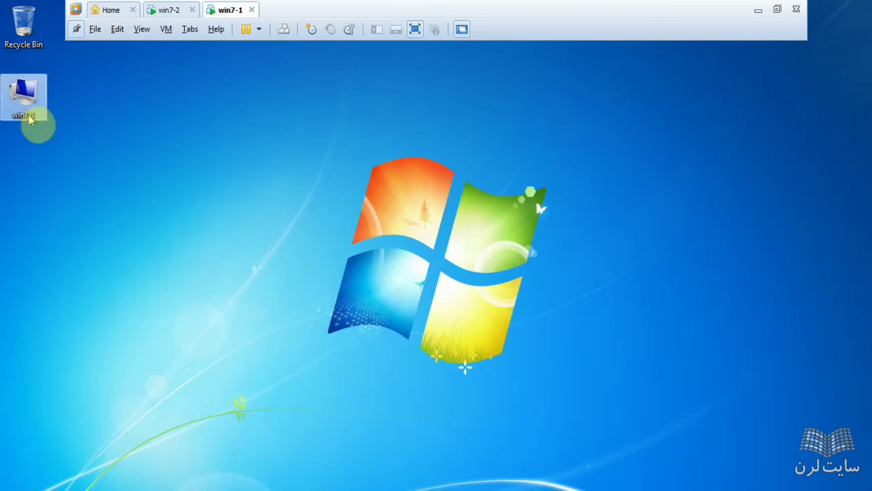
pyautogui.click(167, 7)
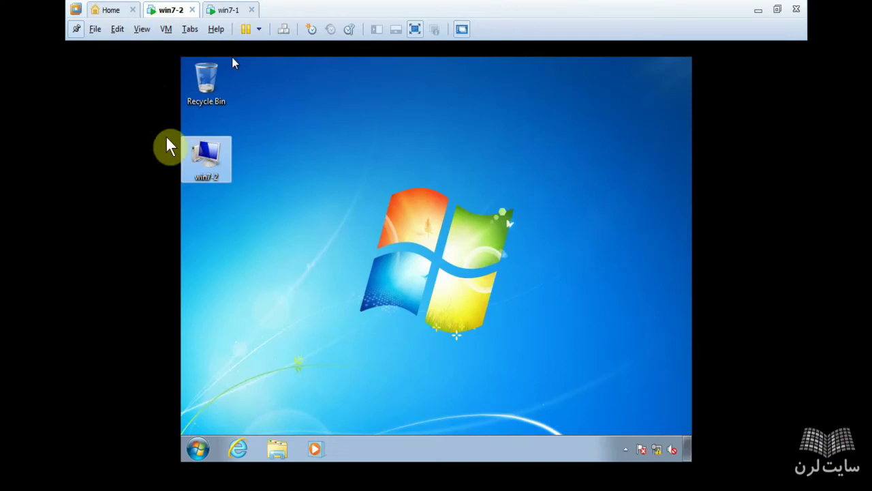
pyautogui.click(184, 145)
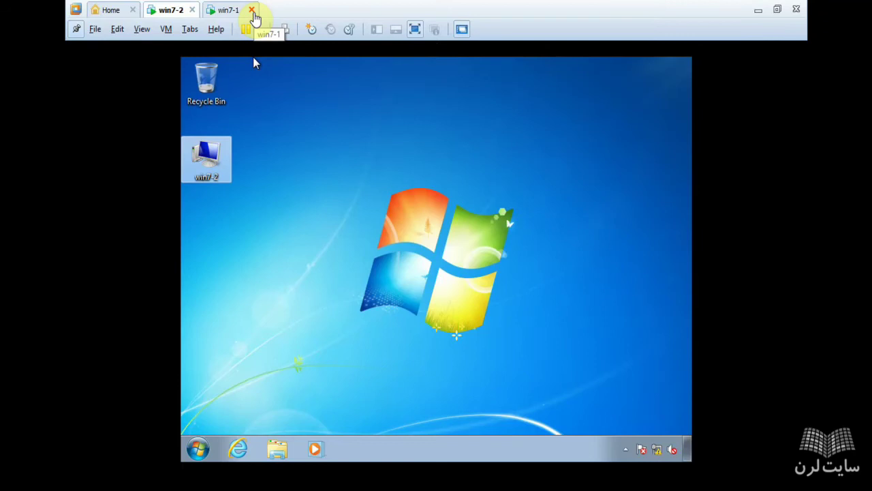
pyautogui.click(285, 133)
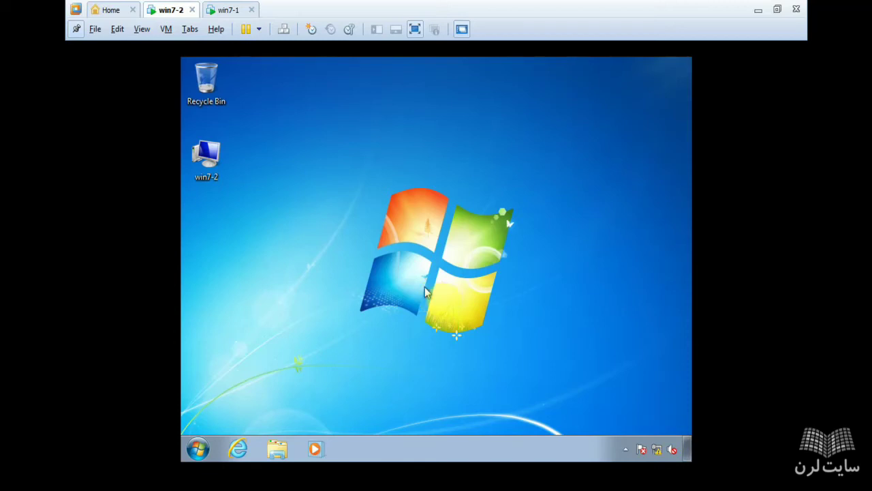
# Step: Reach the adapter settings from win7-2's Network and Sharing Center, then close them
pyautogui.click(651, 455)
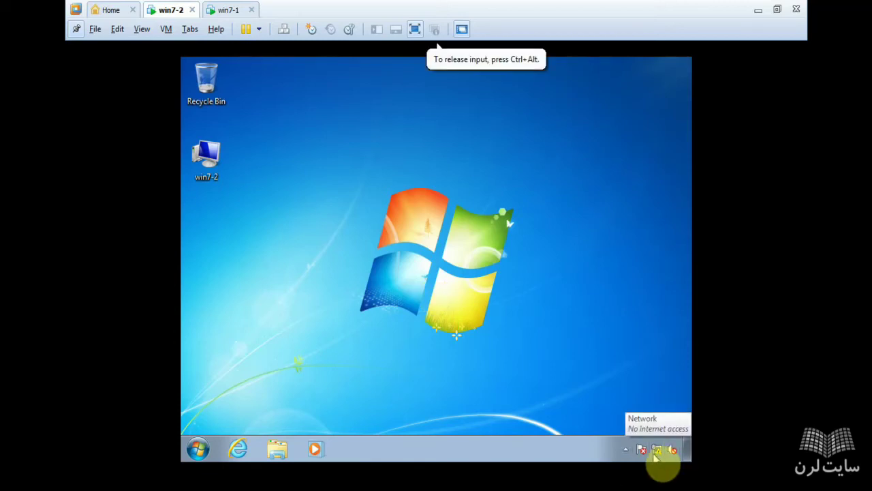
pyautogui.rightClick(653, 452)
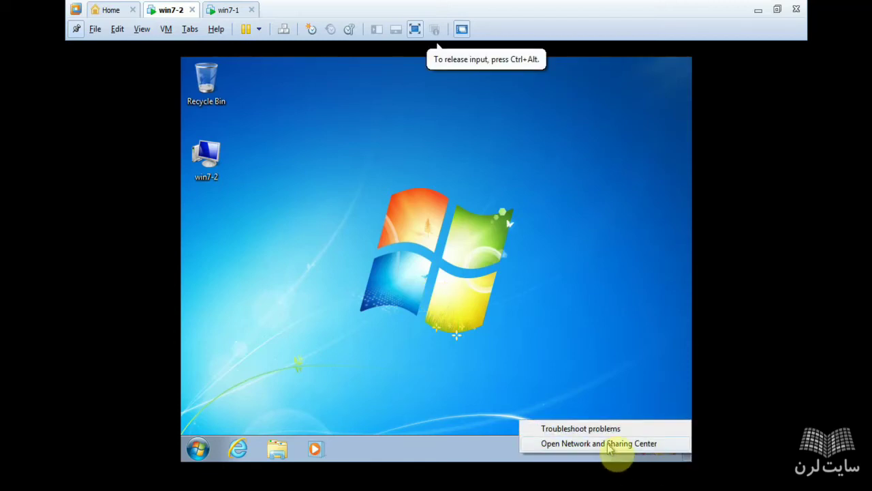
pyautogui.click(572, 445)
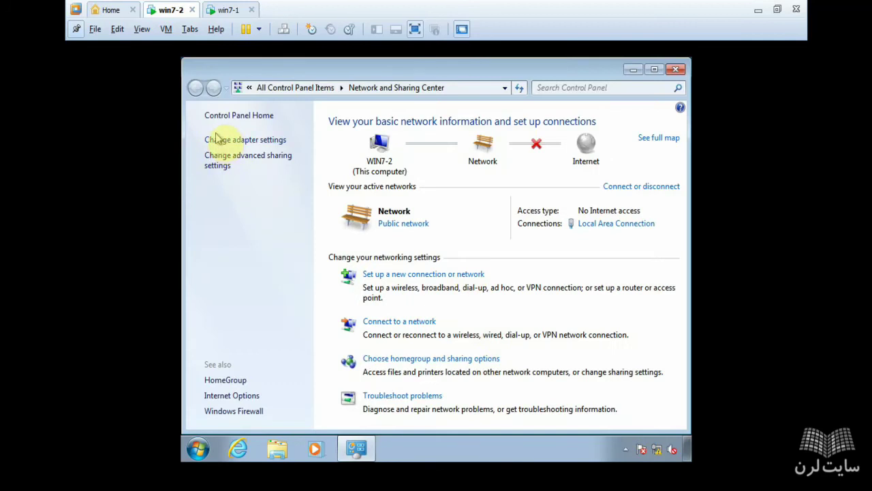
pyautogui.click(224, 139)
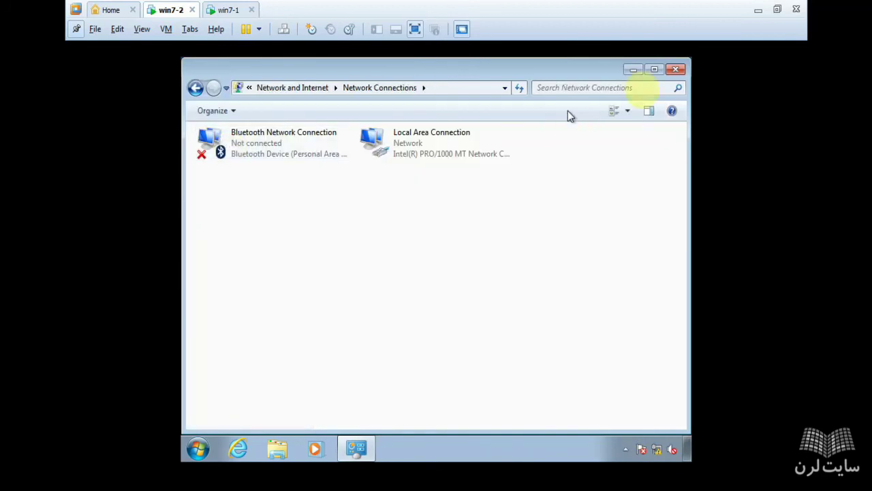
pyautogui.click(676, 71)
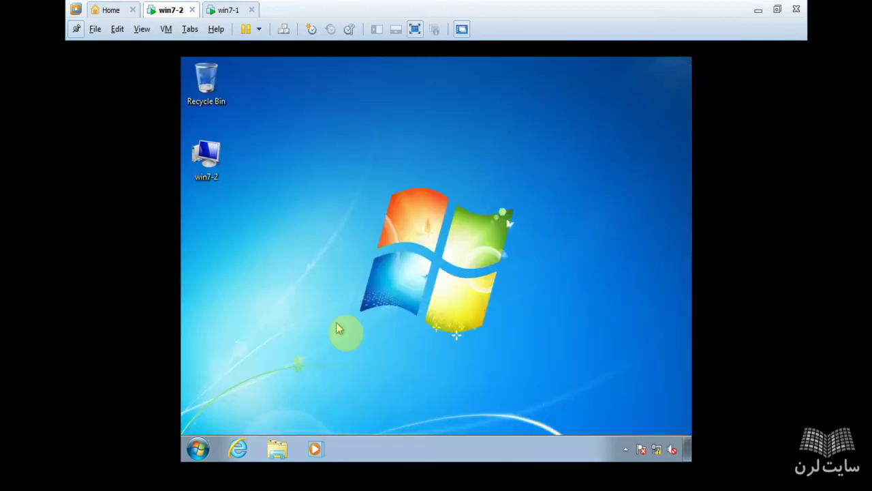
# Step: Reopen Network Connections by running ncpa.cpl and select Local Area Connection
pyautogui.press('super+r')
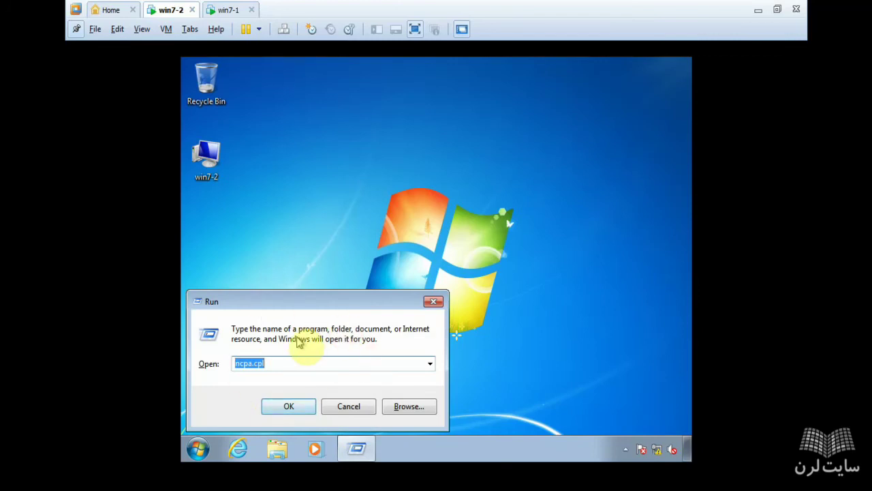
pyautogui.moveTo(274, 306); pyautogui.dragTo(291, 280)
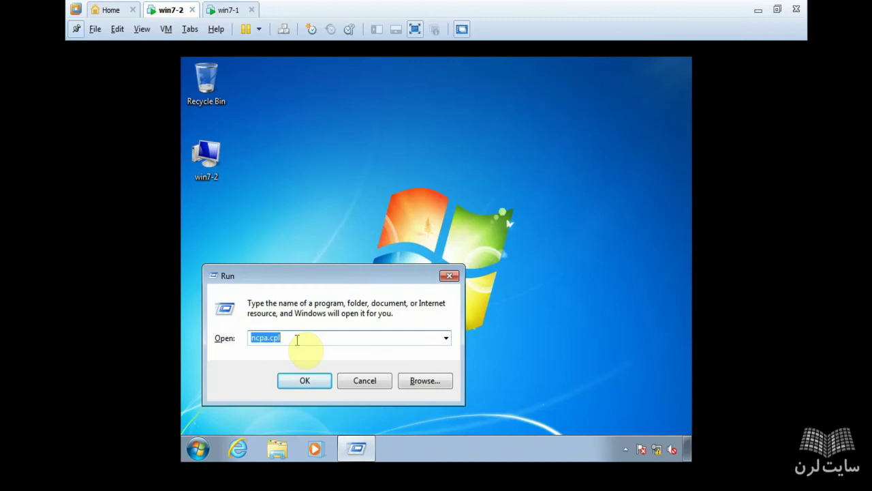
pyautogui.press('BackSpace')
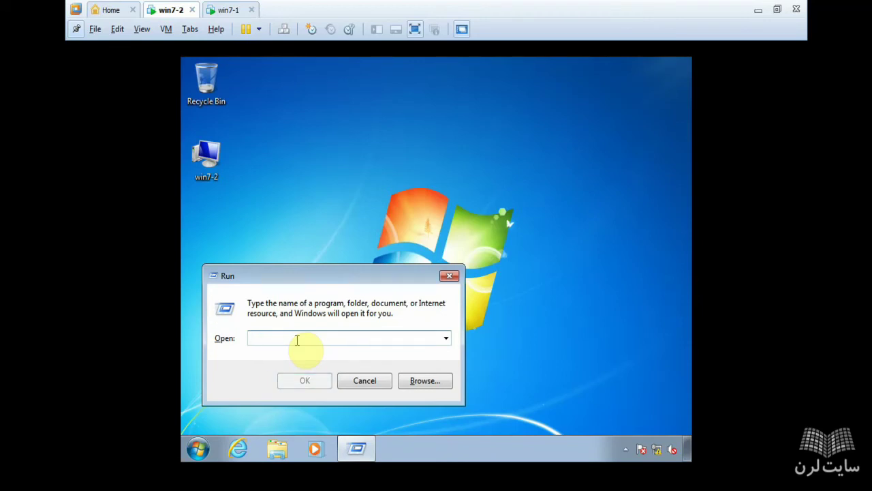
pyautogui.write('ncpa')
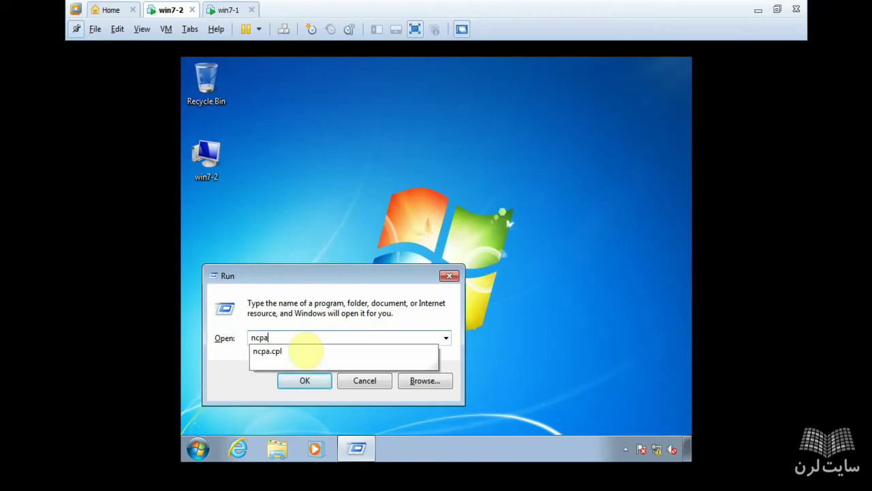
pyautogui.write('.cpl')
pyautogui.press('Return')
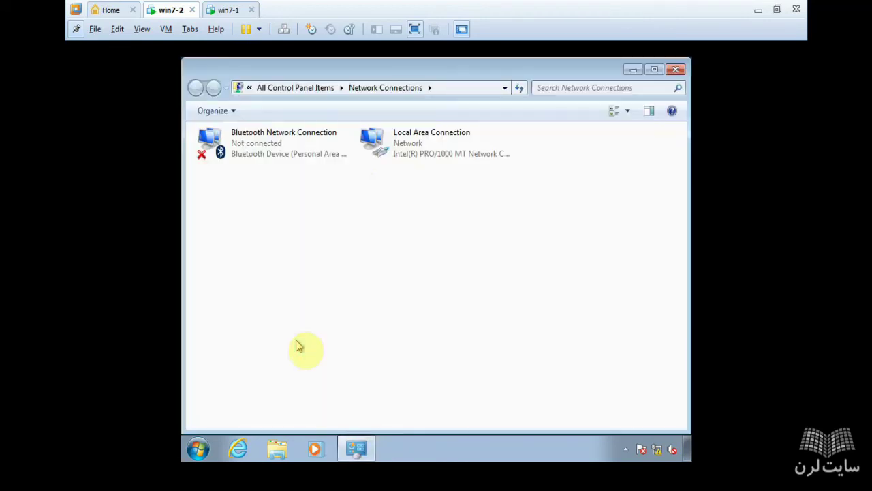
pyautogui.click(407, 143)
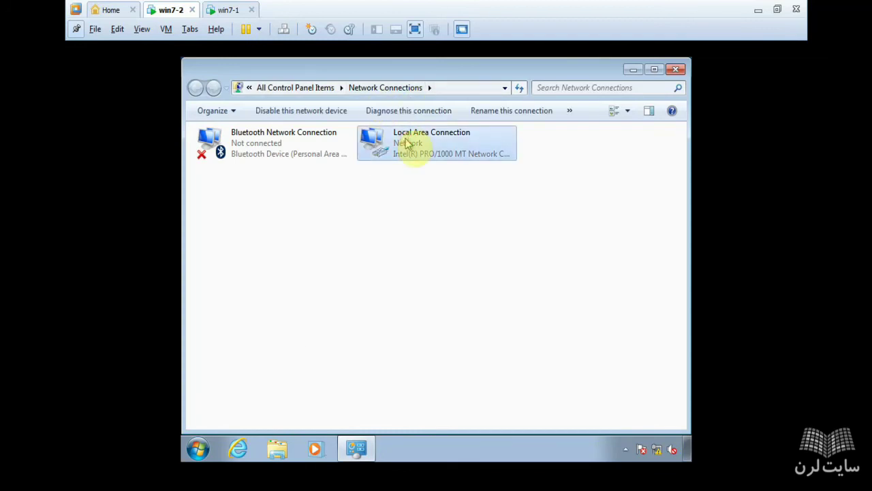
# Step: Give win7-2's Local Area Connection static IPv4 192.168.10.1 with mask 255.255.255.0
pyautogui.rightClick(401, 146)
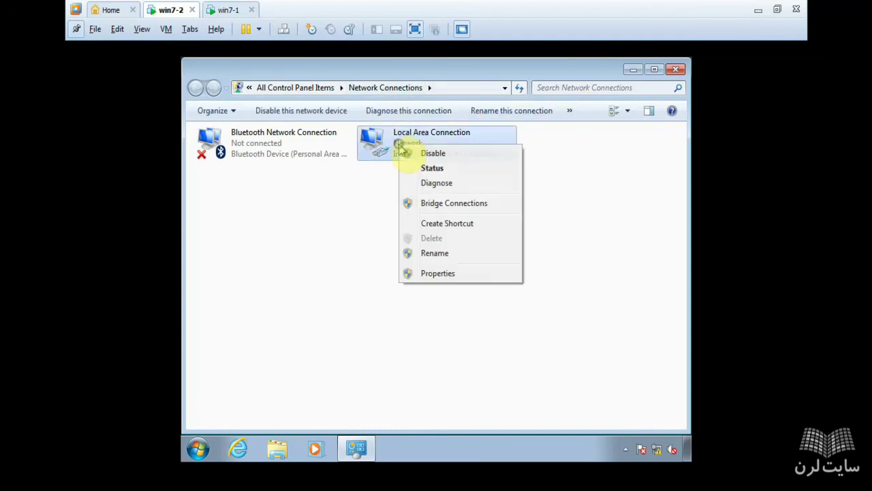
pyautogui.click(435, 276)
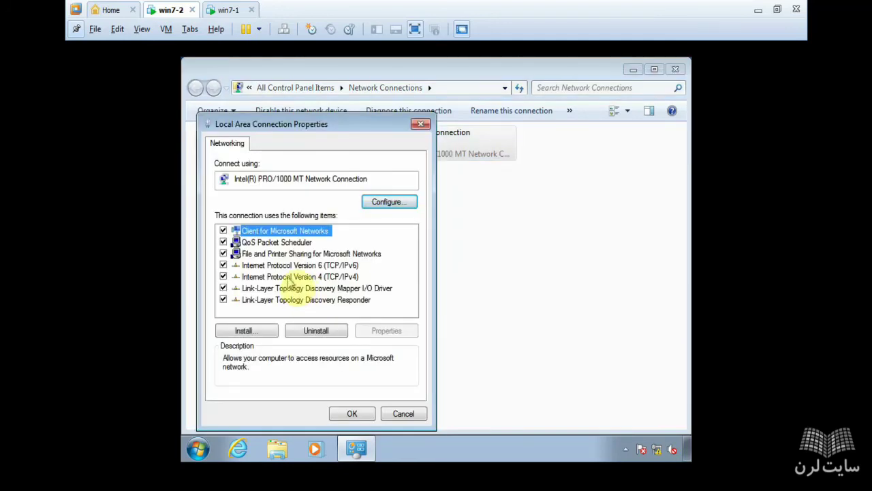
pyautogui.click(290, 277)
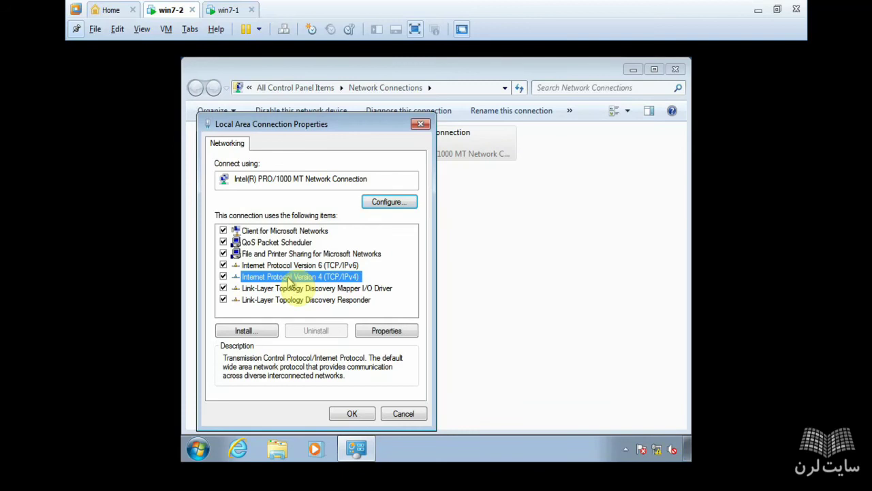
pyautogui.click(379, 331)
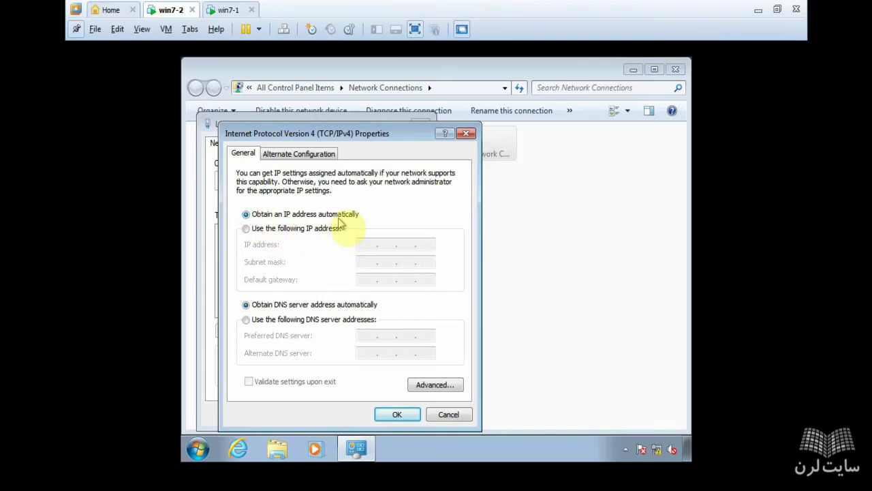
pyautogui.click(301, 230)
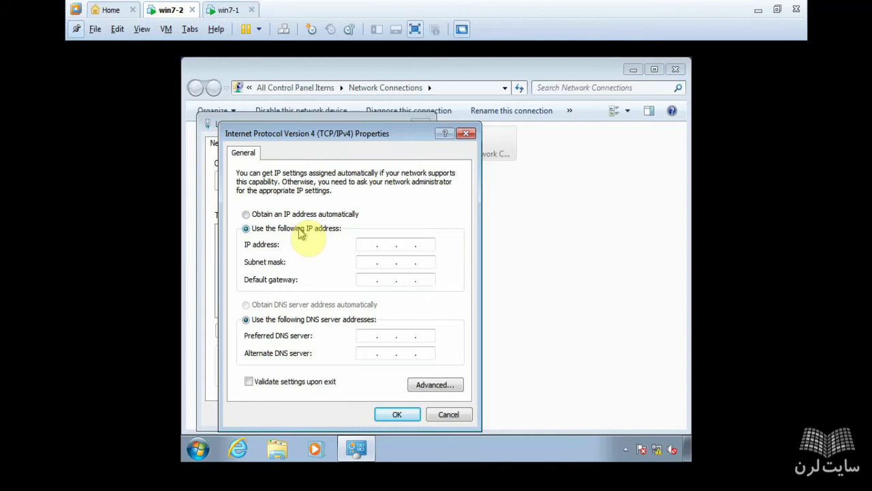
pyautogui.click(371, 245)
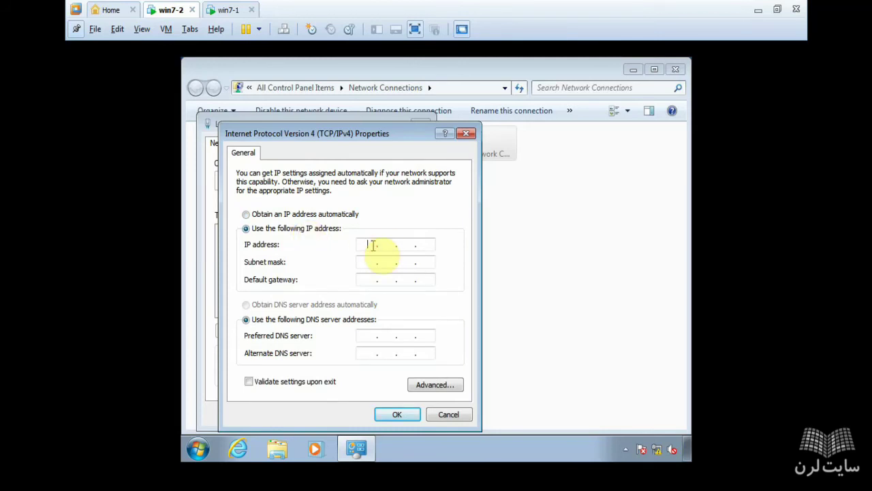
pyautogui.write('192 . 168 . 10 . 1')
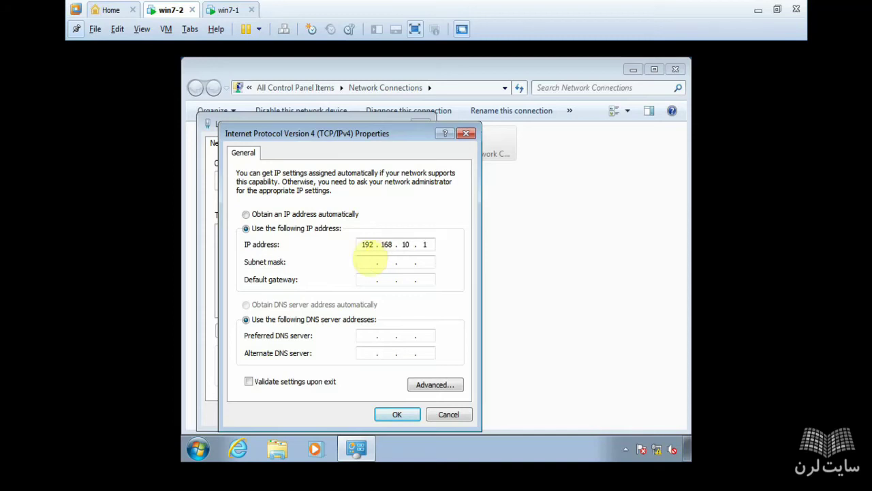
pyautogui.click(368, 263)
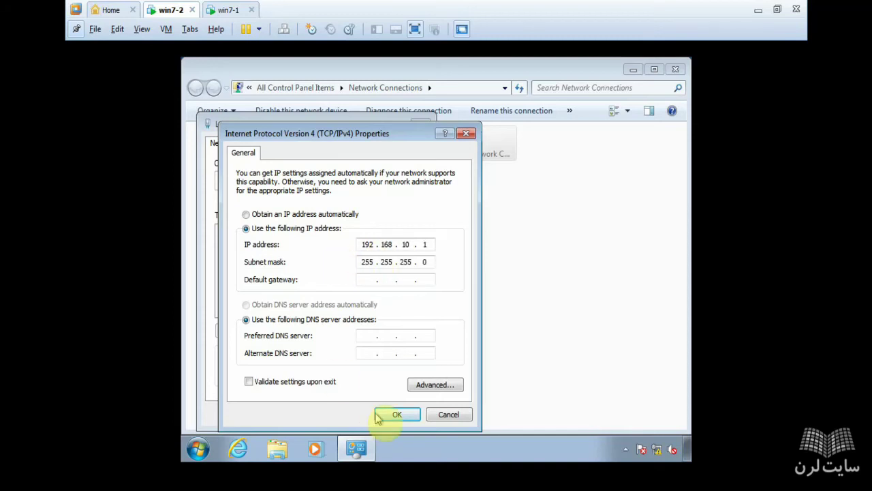
pyautogui.click(400, 415)
pyautogui.click(351, 413)
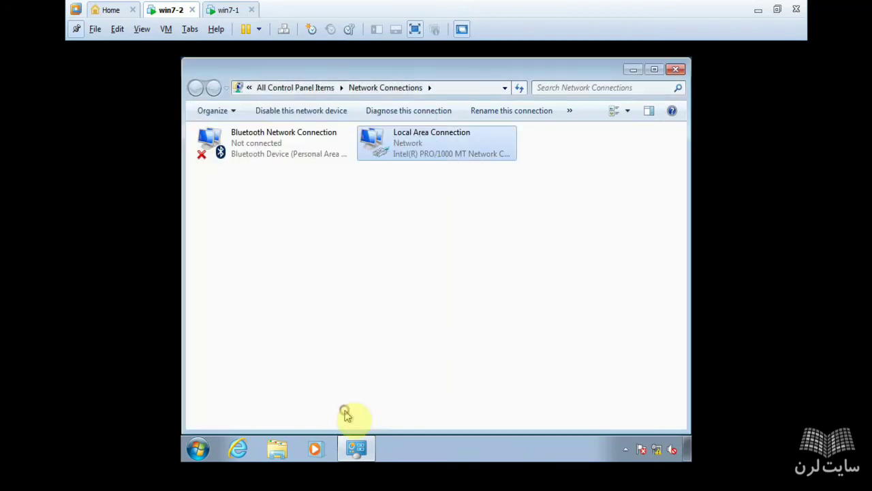
# Step: On win7-1, open Network Connections from Run and the Local Area Connection properties
pyautogui.click(225, 9)
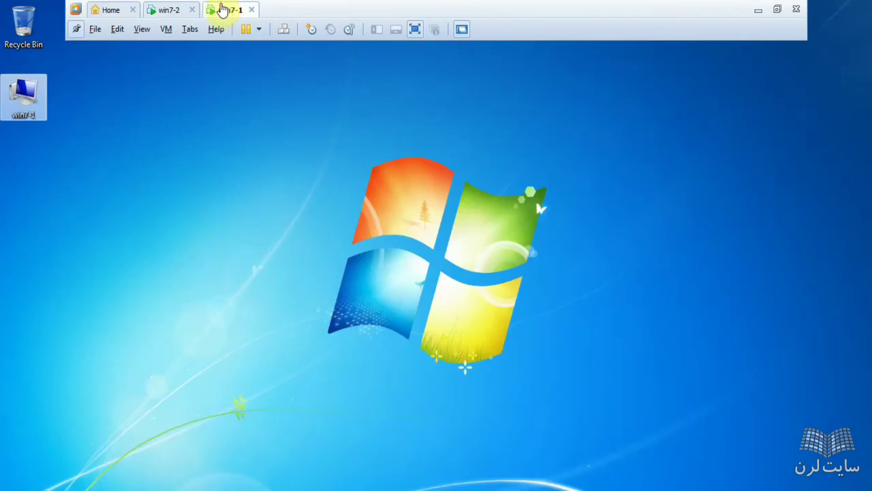
pyautogui.click(142, 208)
pyautogui.press('super+r')
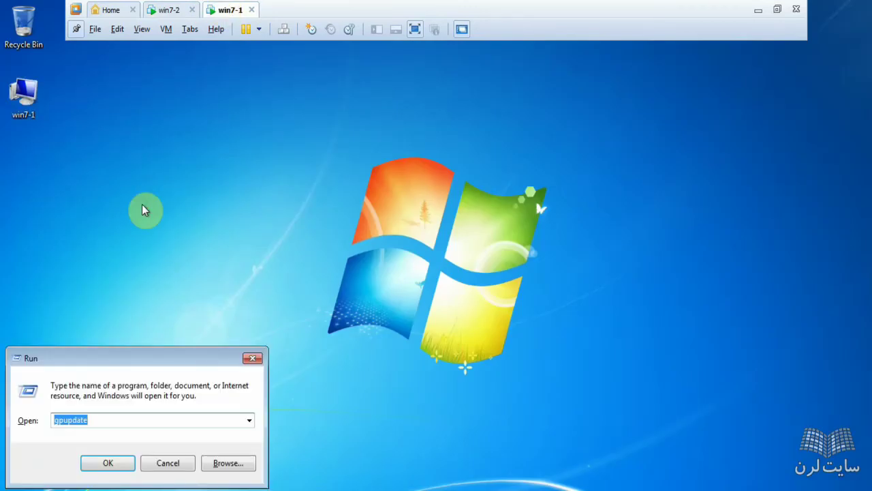
pyautogui.write('ncpa.cpl')
pyautogui.press('Return')
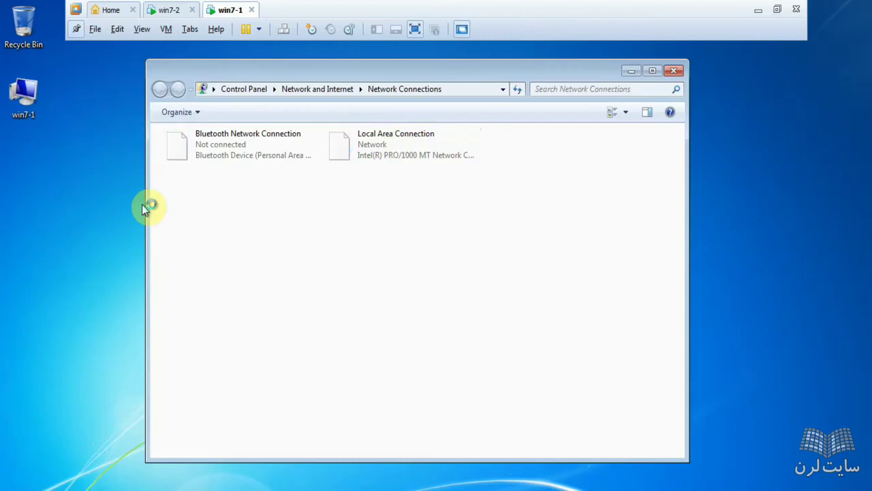
pyautogui.rightClick(399, 141)
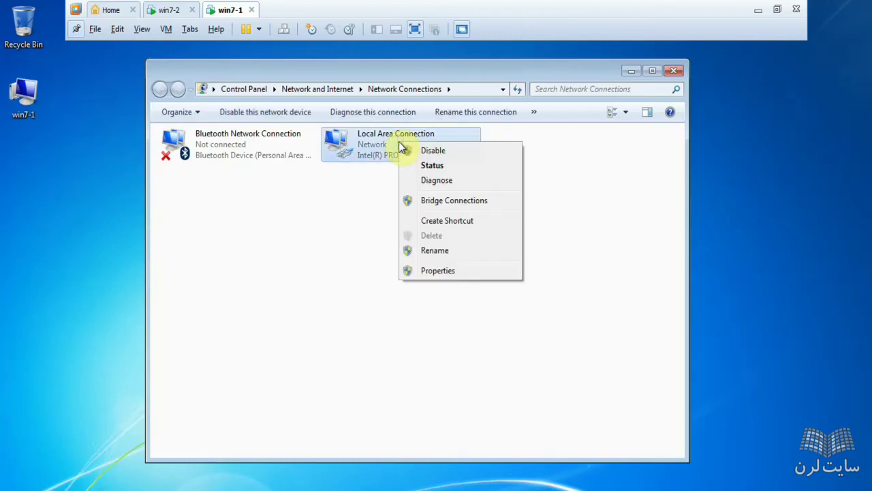
pyautogui.click(430, 272)
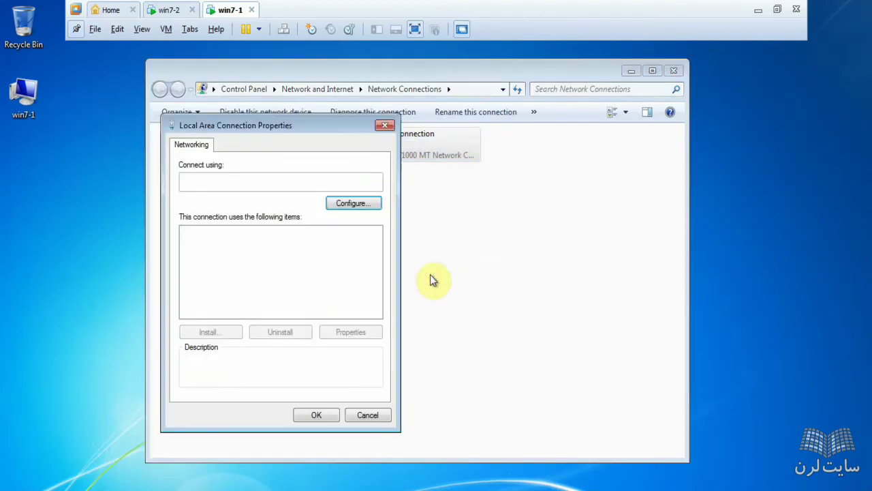
# Step: Set win7-1's IPv4 to static 192.168.10.2 with subnet mask 255.255.255.0
pyautogui.click(300, 277)
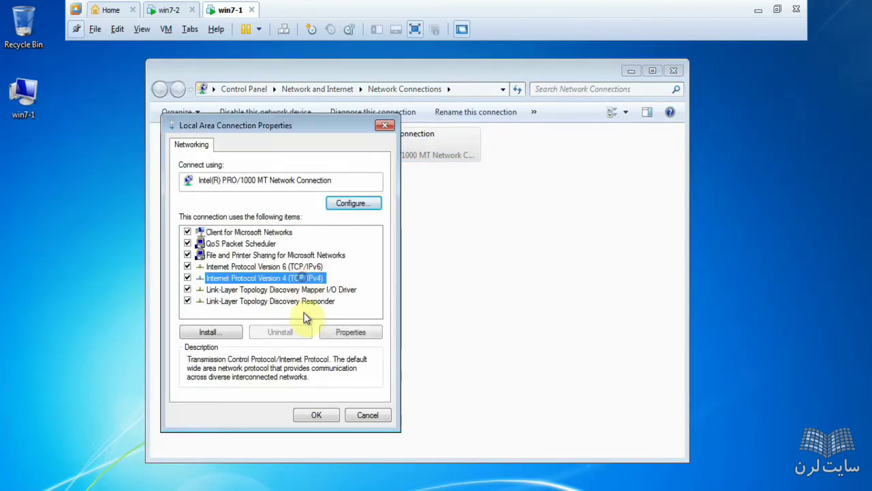
pyautogui.click(341, 332)
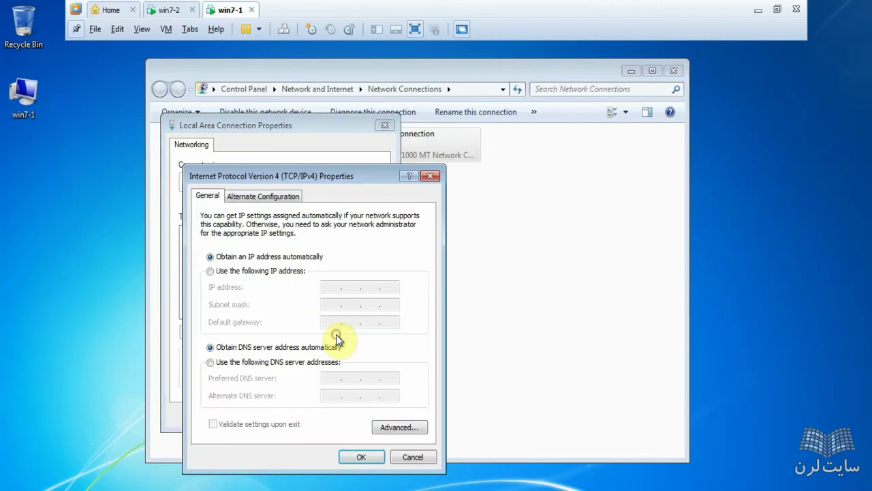
pyautogui.click(252, 271)
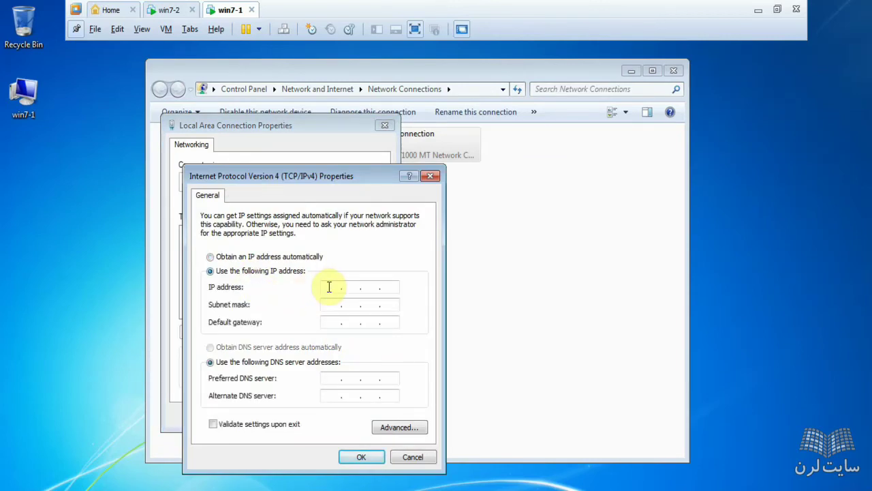
pyautogui.click(328, 287)
pyautogui.write('192 . 168 . 10 . 2')
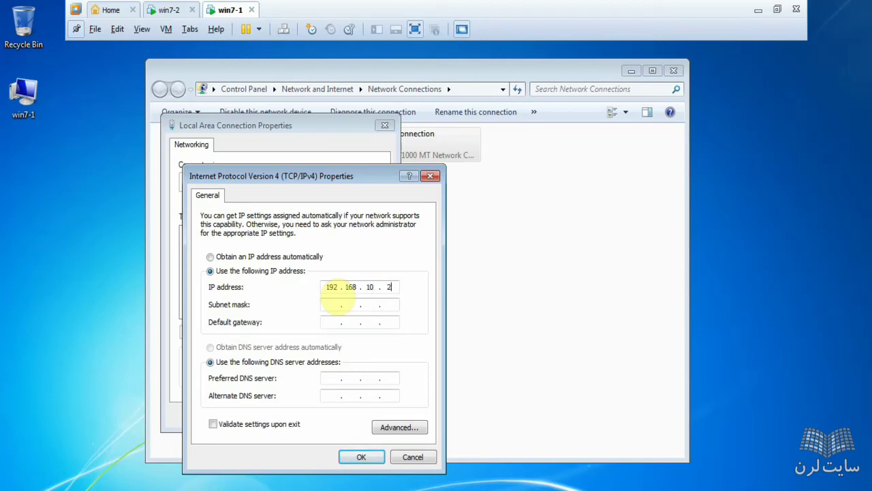
pyautogui.click(361, 457)
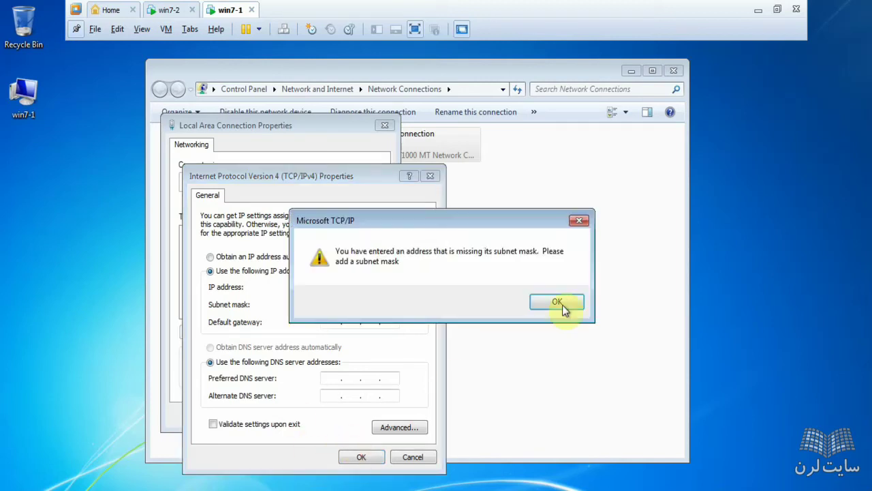
pyautogui.click(556, 302)
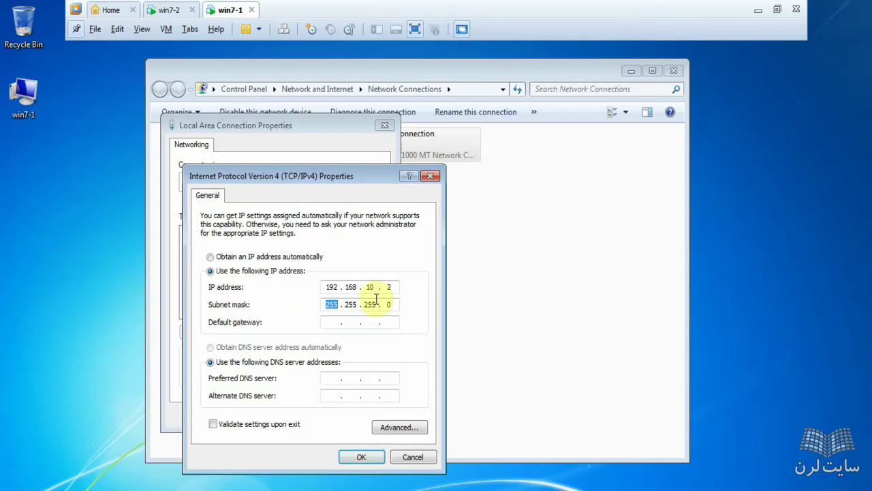
pyautogui.click(361, 457)
pyautogui.click(327, 415)
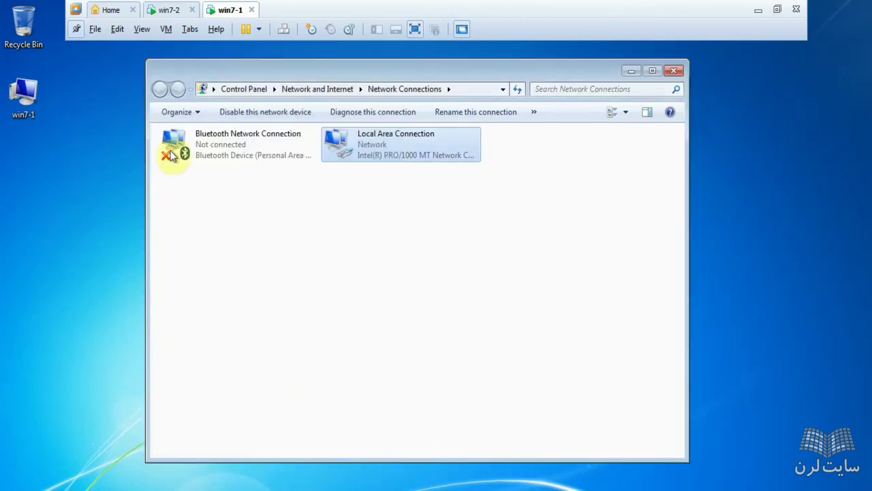
# Step: Connect win7-1's network adapter to custom network VMnet5, then switch to win7-2
pyautogui.rightClick(220, 11)
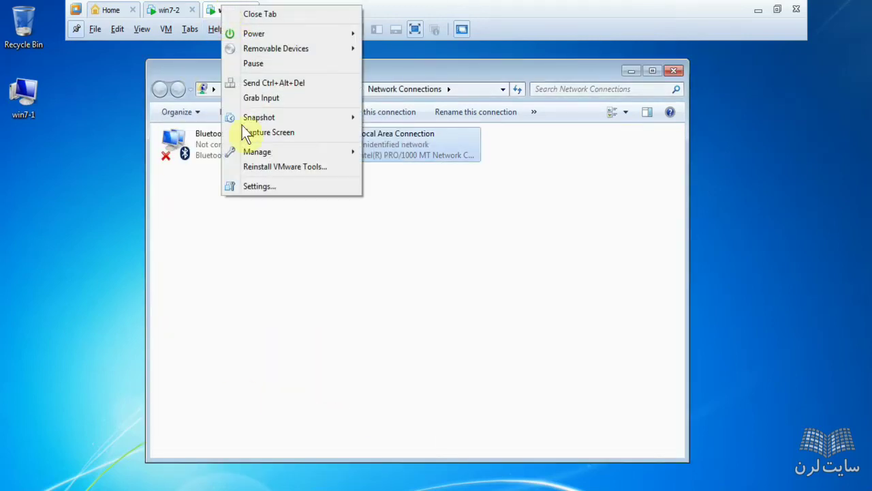
pyautogui.click(281, 181)
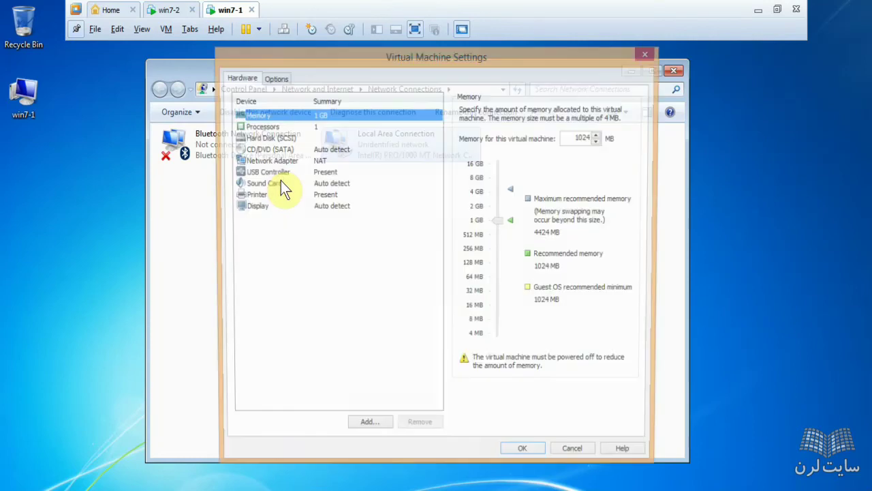
pyautogui.click(262, 162)
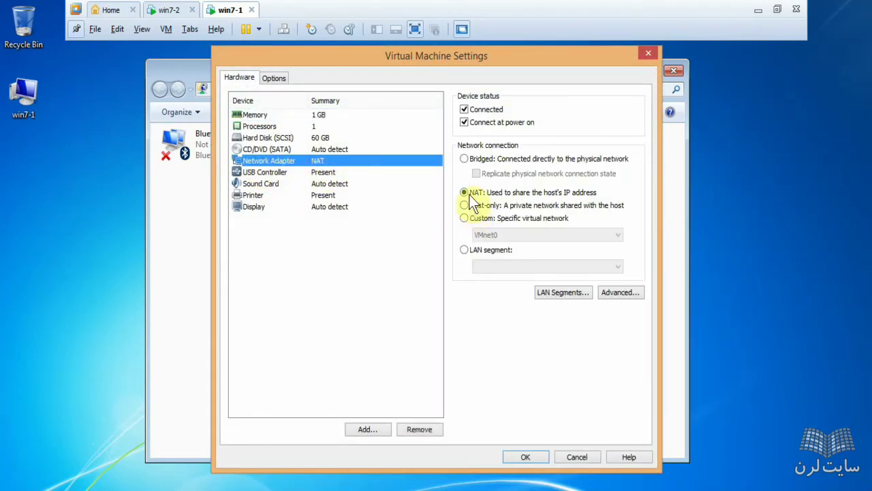
pyautogui.click(493, 218)
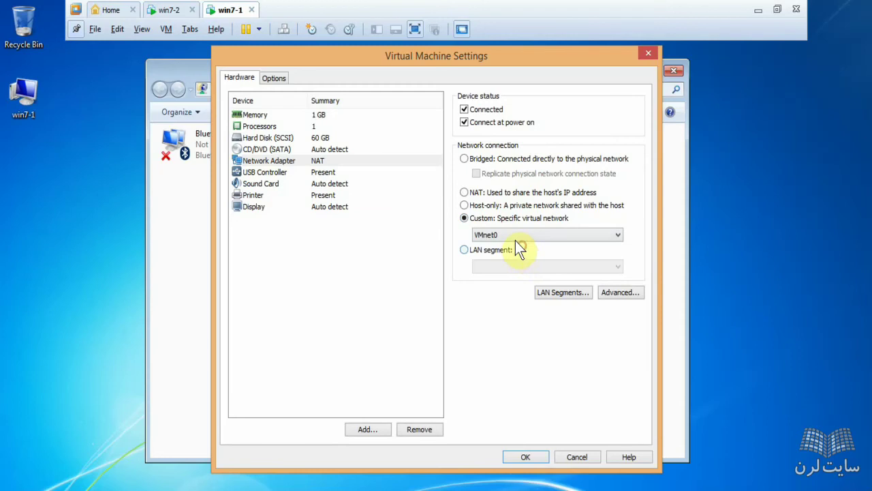
pyautogui.click(516, 239)
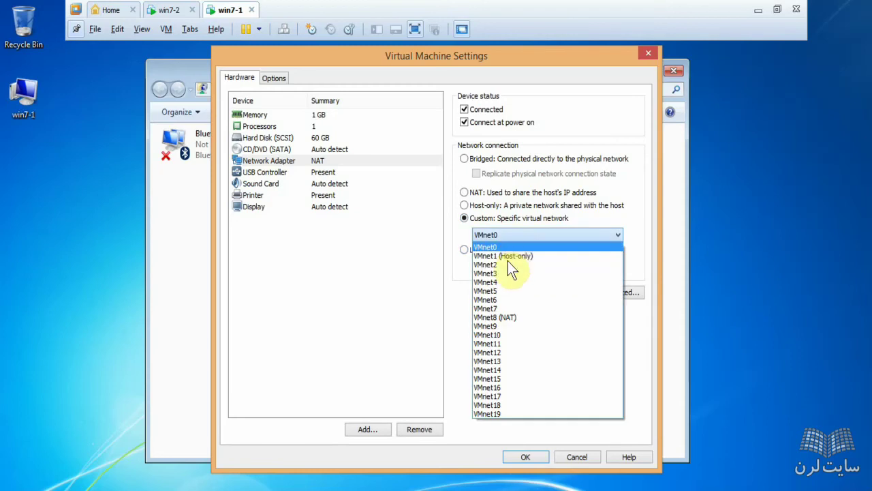
pyautogui.click(525, 291)
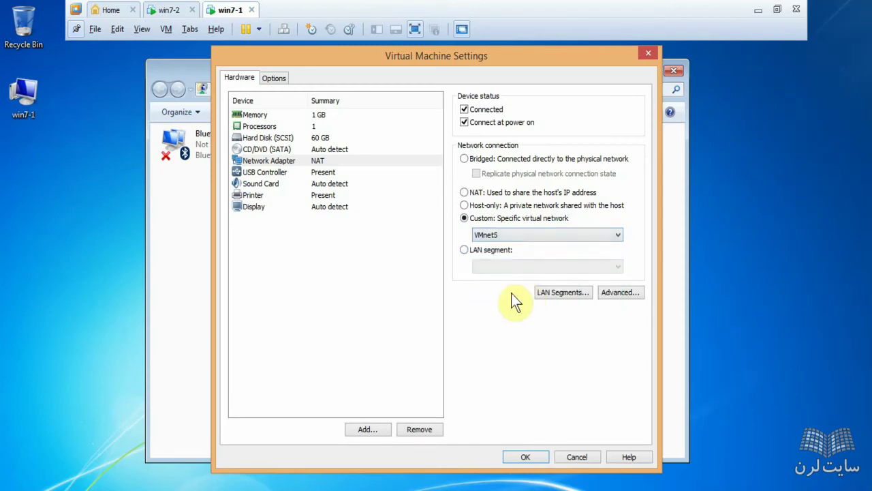
pyautogui.click(498, 233)
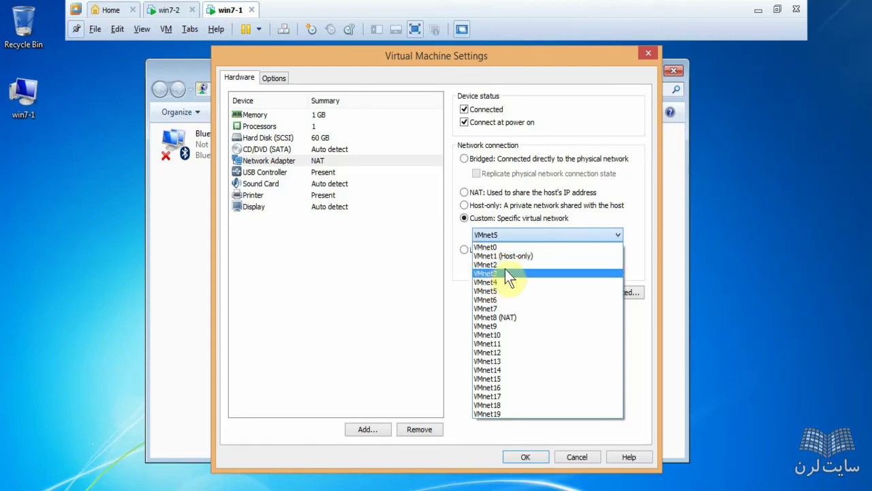
pyautogui.click(506, 292)
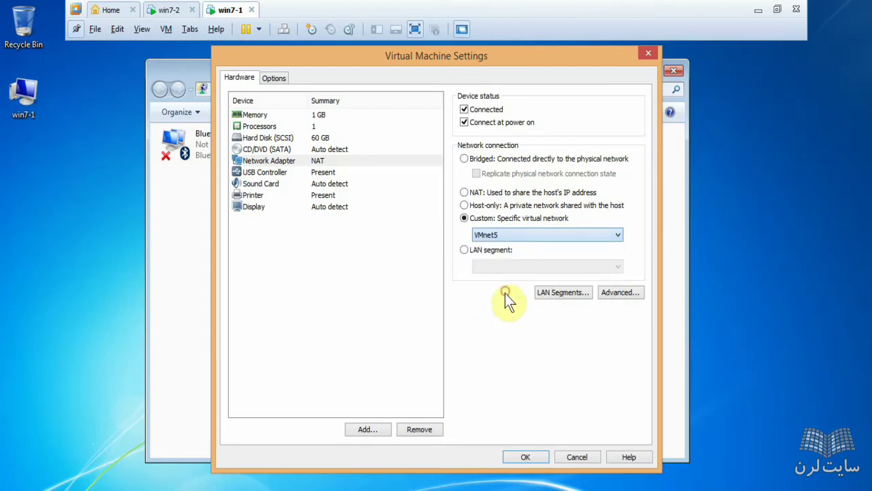
pyautogui.click(526, 457)
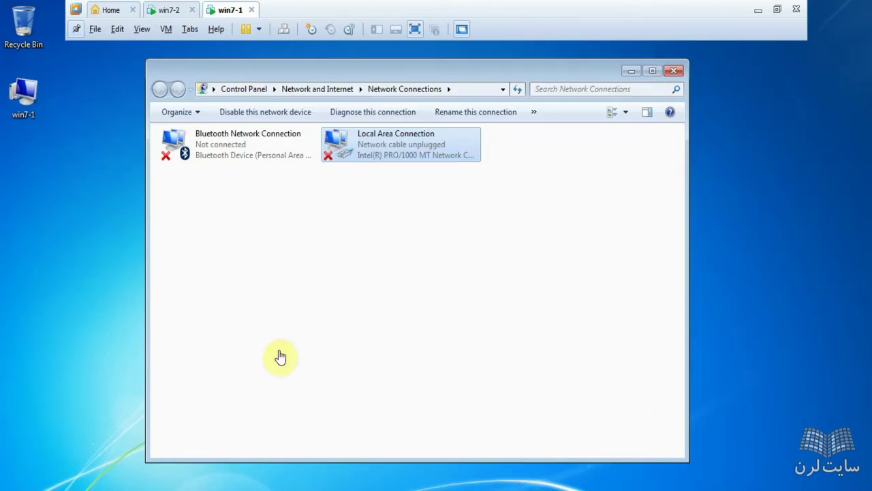
pyautogui.click(155, 8)
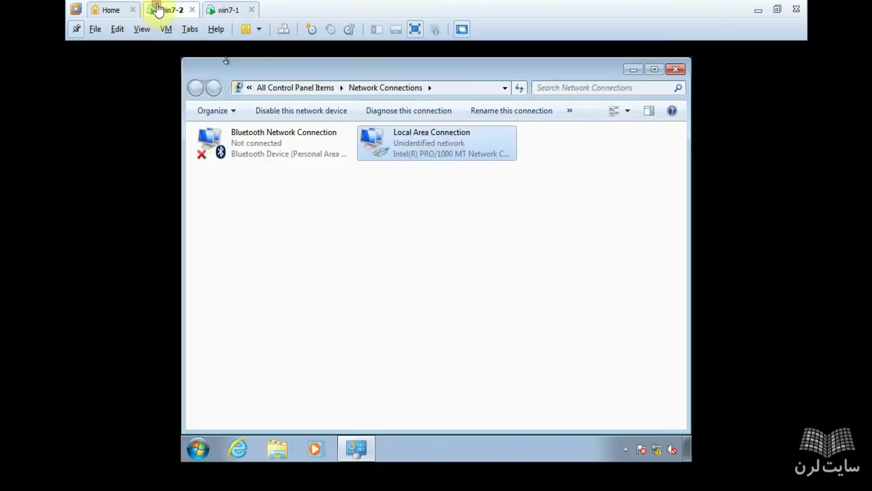
# Step: Put win7-2's network adapter on the custom VMnet5 network and return to the guest
pyautogui.rightClick(157, 7)
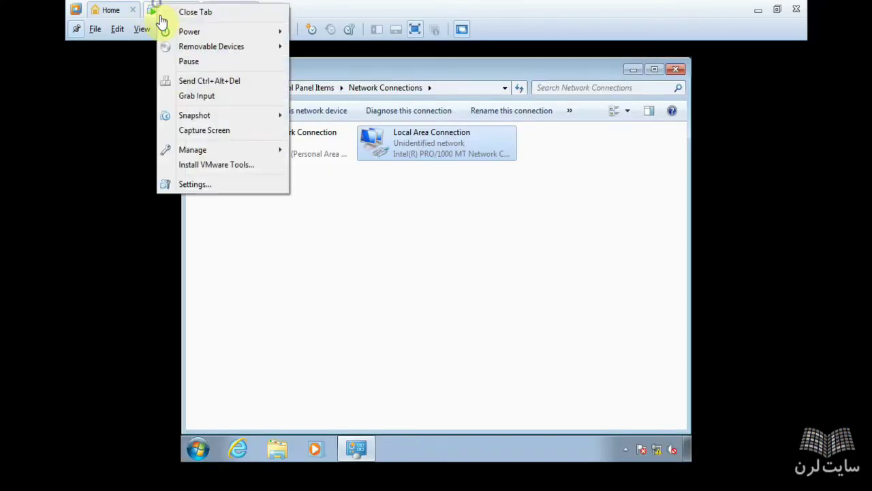
pyautogui.click(188, 185)
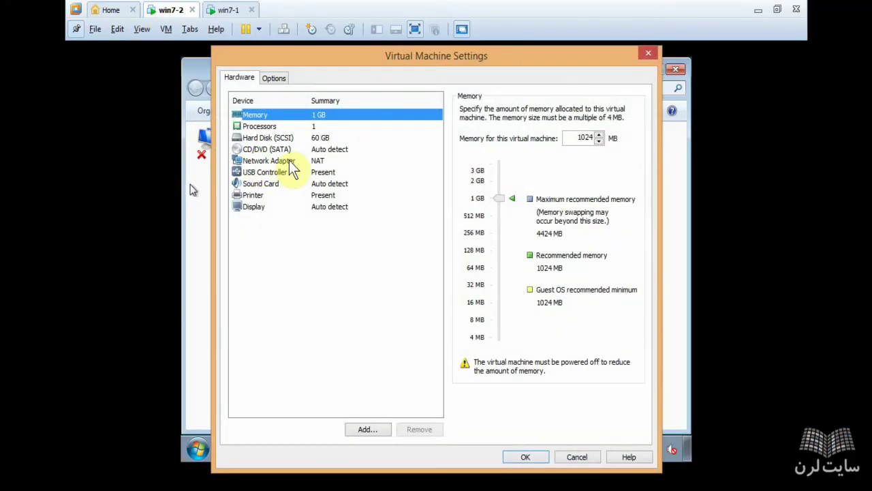
pyautogui.click(286, 161)
pyautogui.click(464, 216)
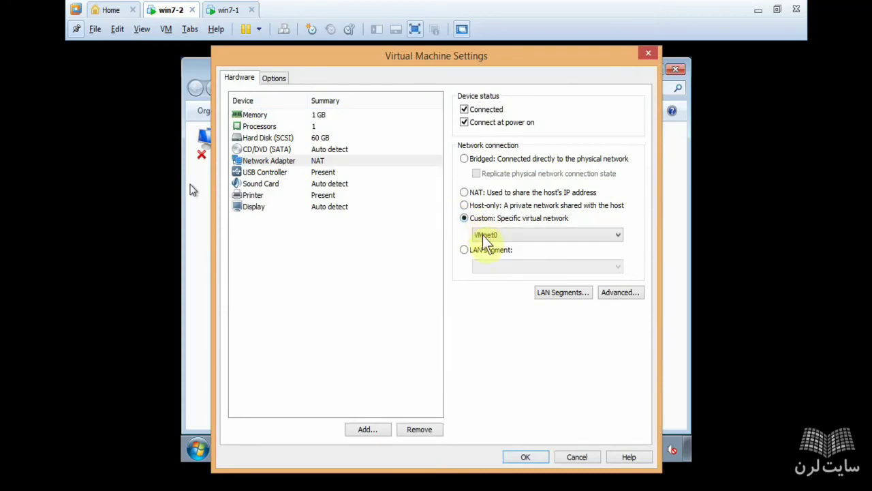
pyautogui.click(484, 235)
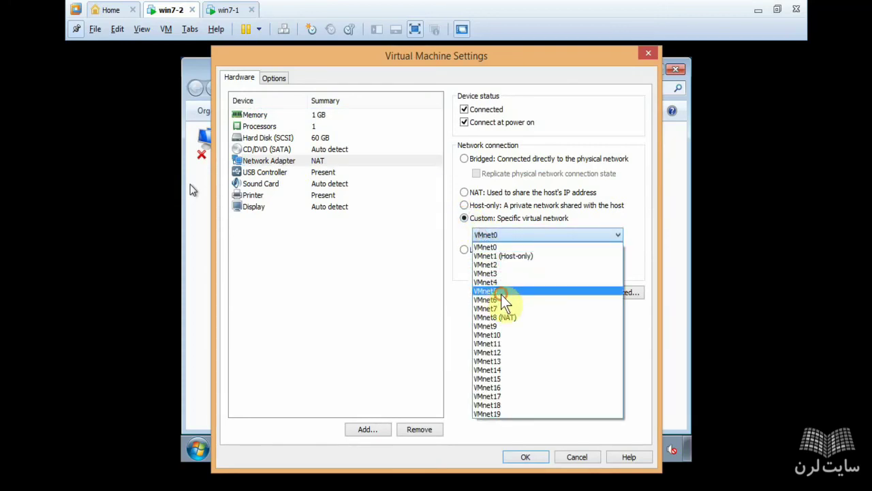
pyautogui.click(497, 289)
pyautogui.click(526, 460)
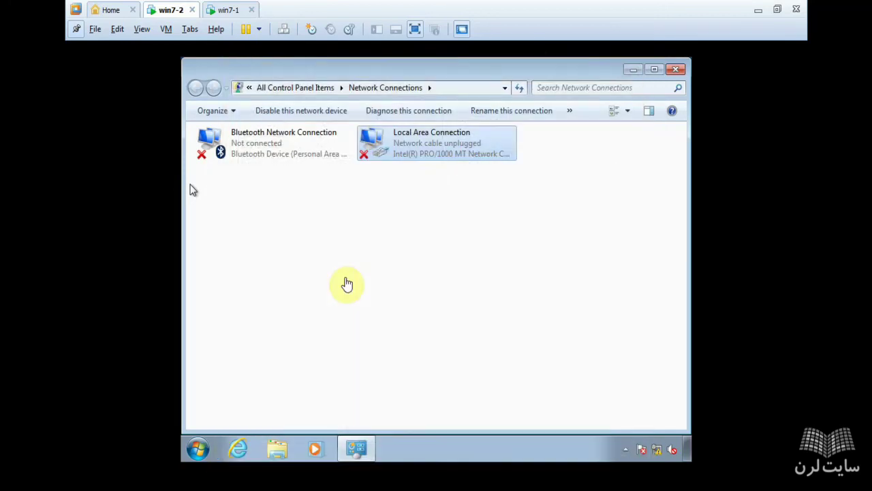
pyautogui.click(345, 276)
# Step: Ping 192.168.10.2 from a win7-2 command prompt opened with cmd
pyautogui.press('super+r')
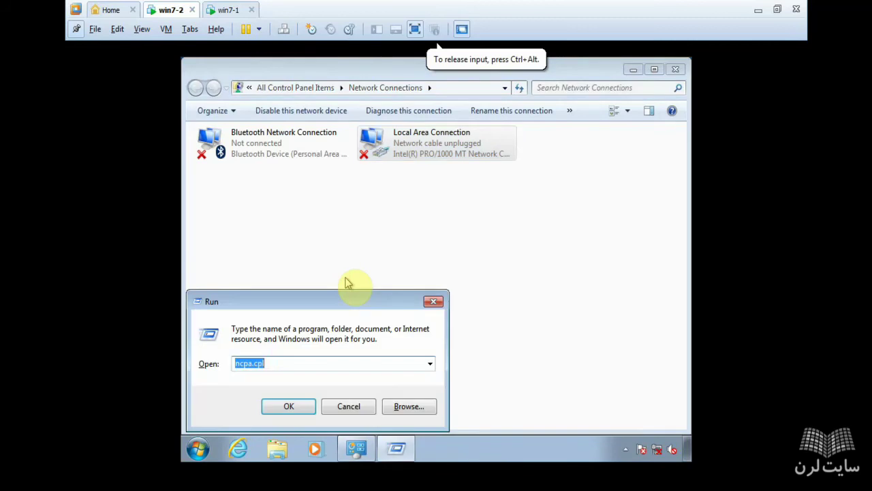
pyautogui.write('cm')
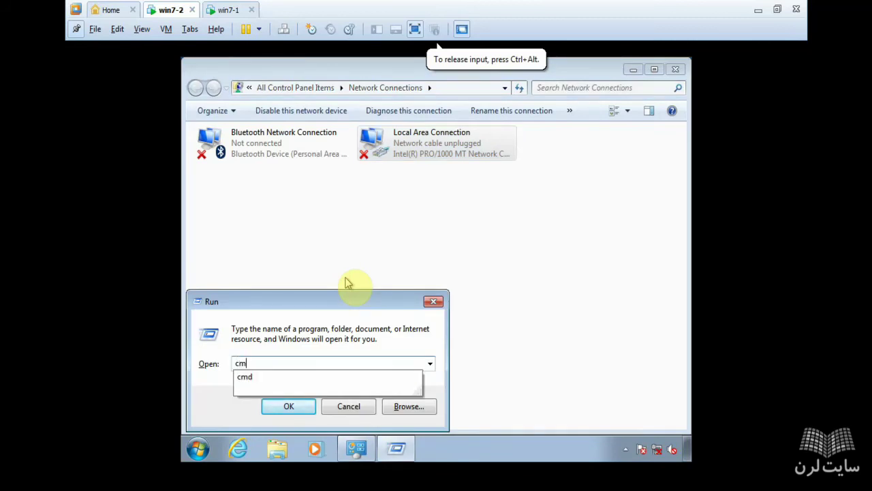
pyautogui.write('d')
pyautogui.press('Return')
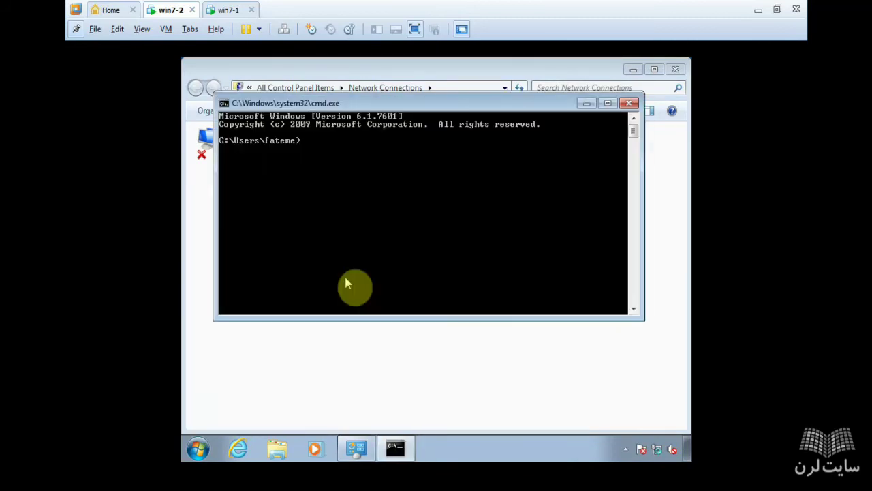
pyautogui.write('ping 192.168.10.2')
pyautogui.press('Return')
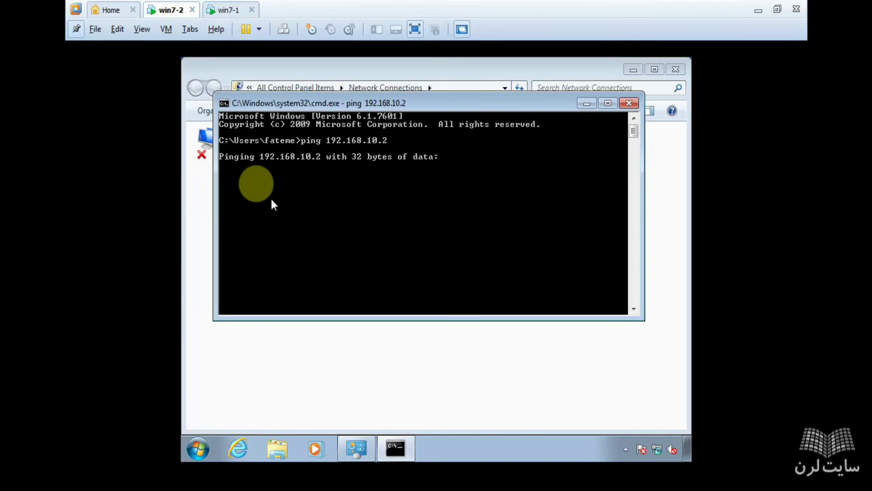
pyautogui.click(412, 109)
pyautogui.moveTo(413, 109); pyautogui.dragTo(411, 135)
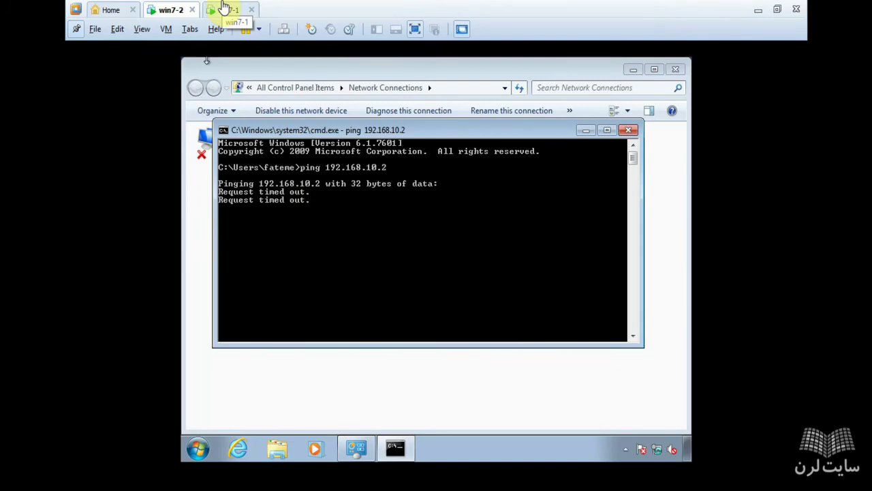
# Step: On win7-1, open Control Panel and view all items as small icons
pyautogui.click(225, 8)
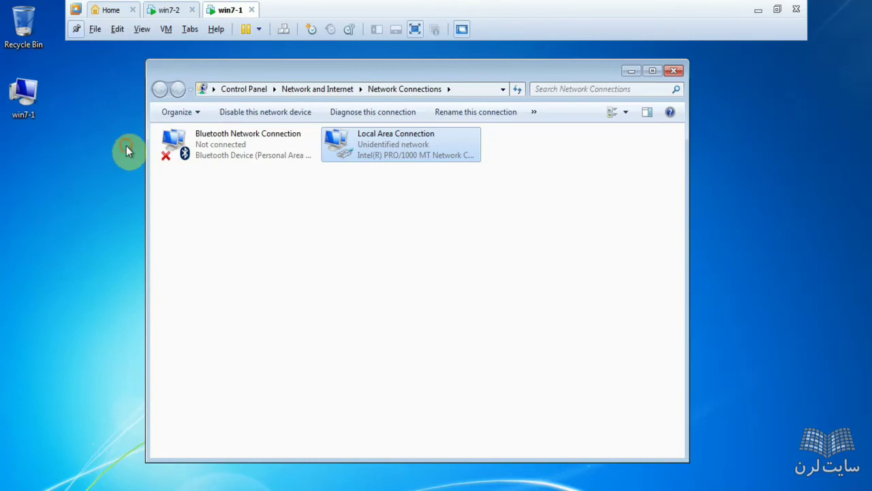
pyautogui.click(9, 487)
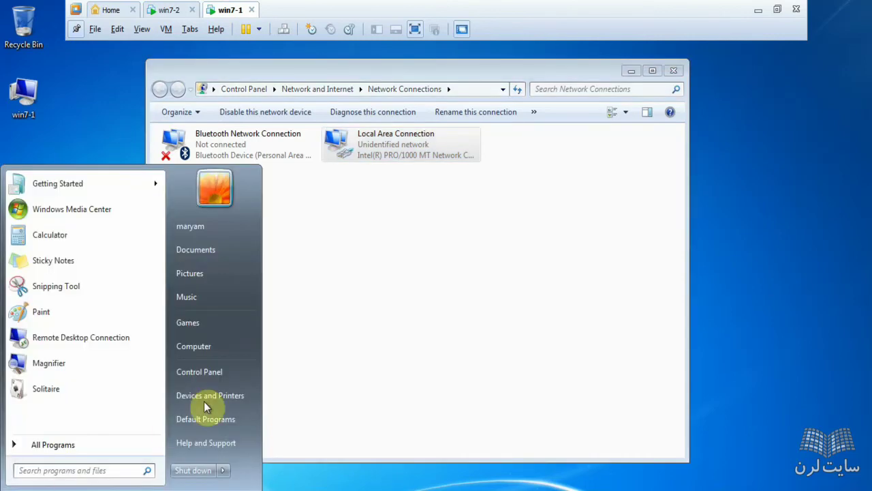
pyautogui.click(208, 370)
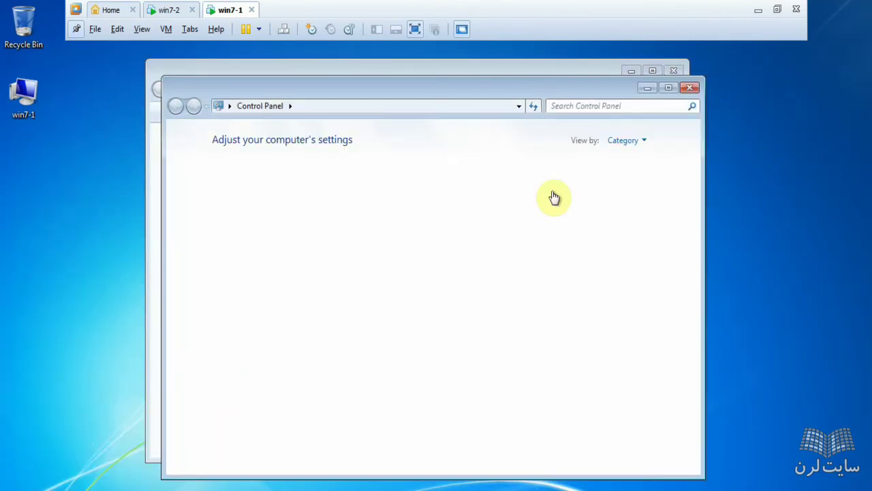
pyautogui.click(623, 142)
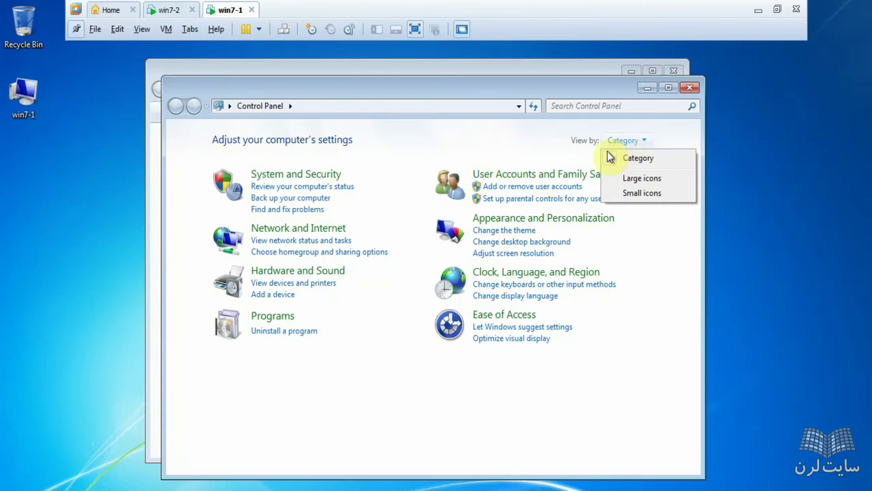
pyautogui.click(630, 195)
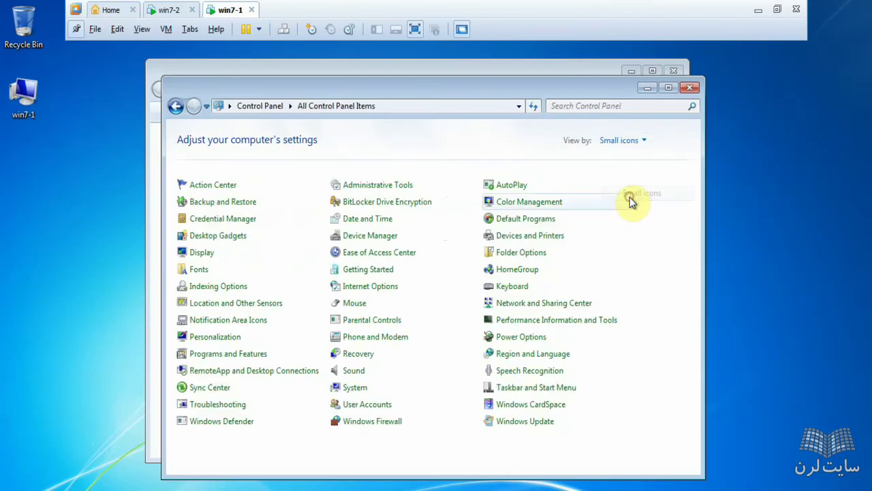
# Step: Inspect File and Printer Sharing in win7-1's list of programs allowed through the firewall, then cancel
pyautogui.click(371, 424)
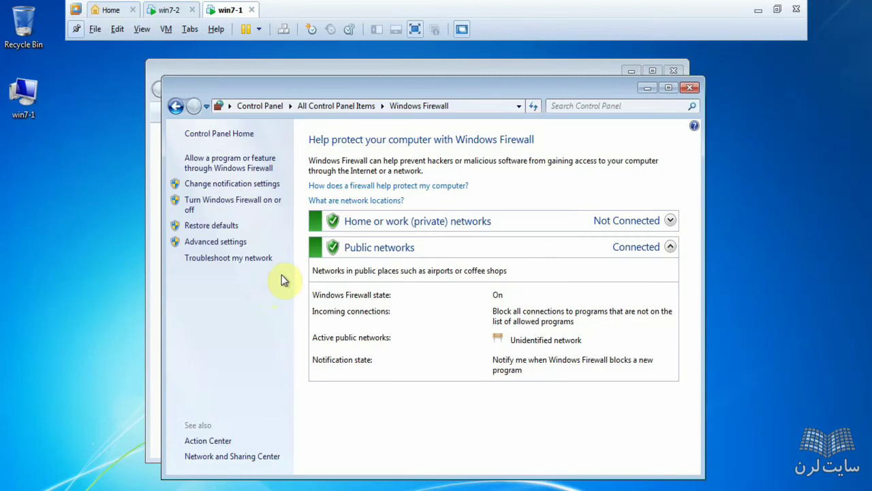
pyautogui.click(221, 174)
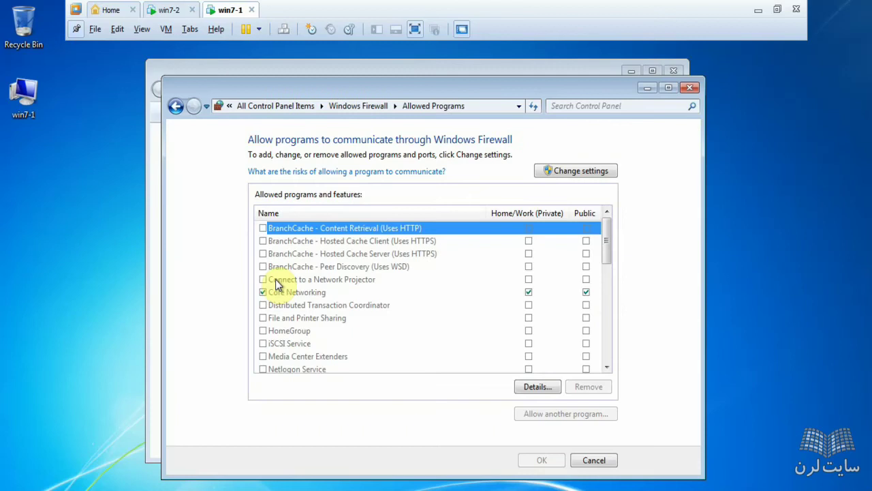
pyautogui.press('f')
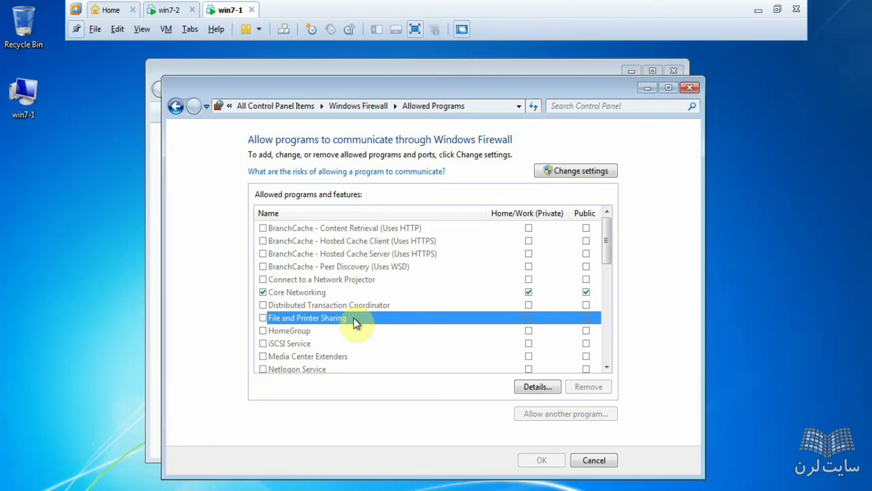
pyautogui.click(590, 461)
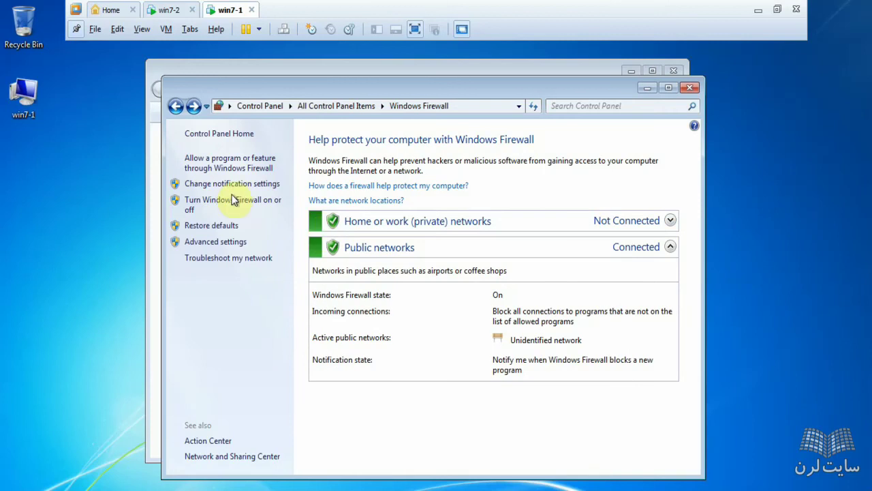
# Step: Turn off Windows Firewall on win7-1 for both home/work and public networks
pyautogui.click(235, 202)
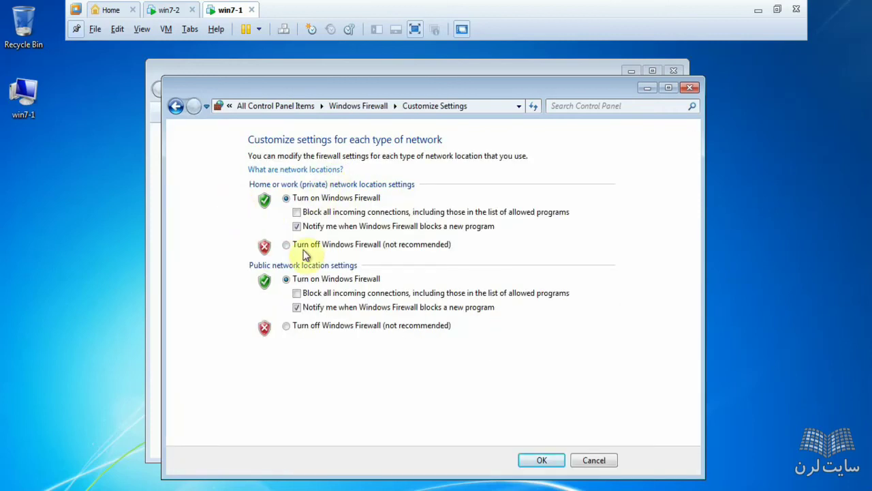
pyautogui.click(305, 248)
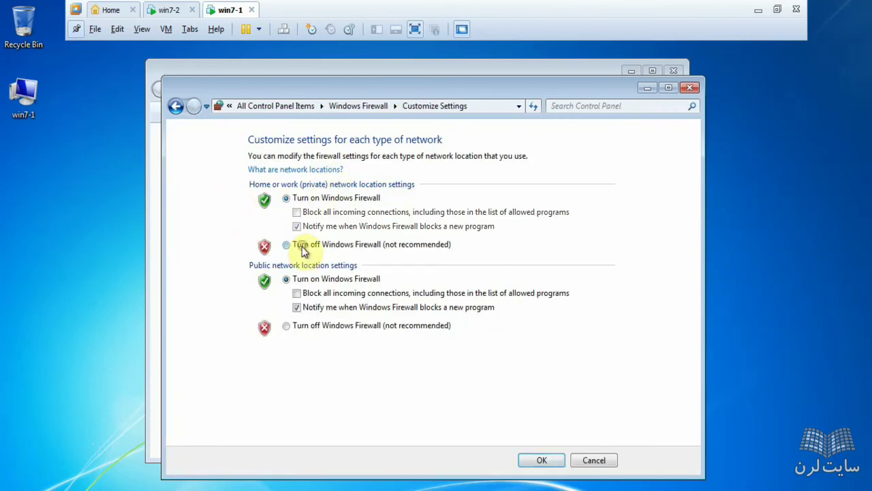
pyautogui.click(307, 330)
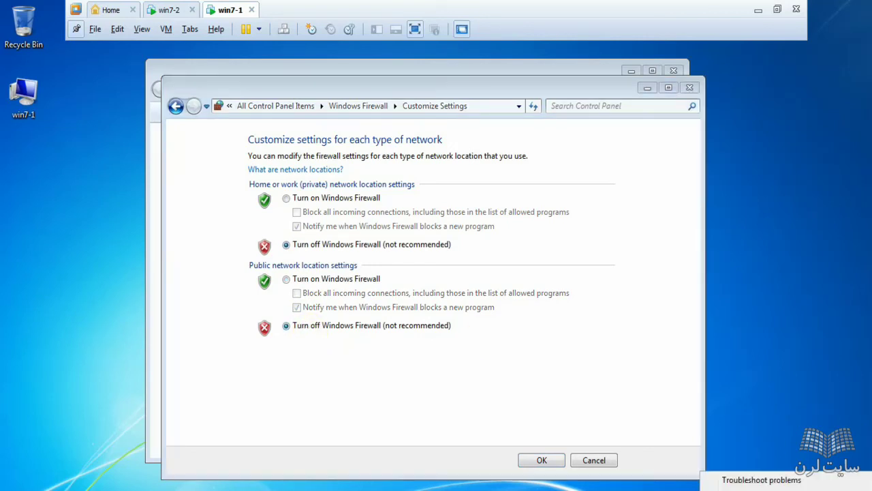
pyautogui.click(761, 488)
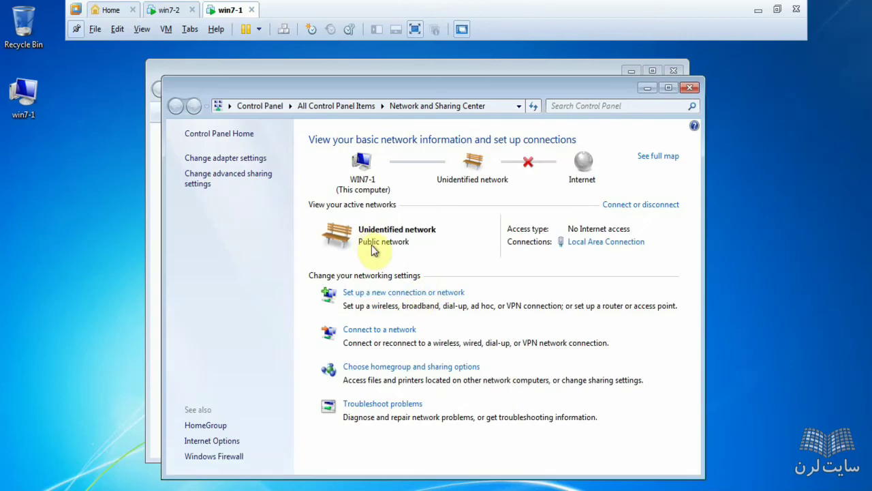
pyautogui.click(337, 234)
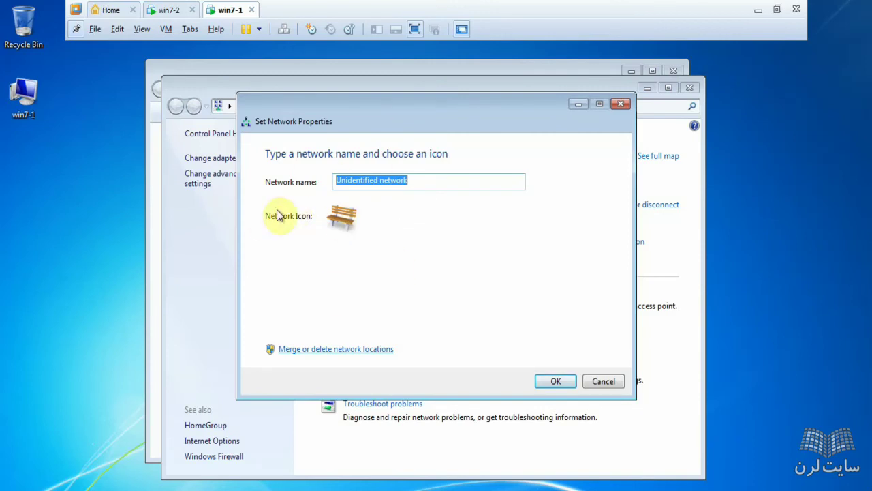
pyautogui.click(618, 103)
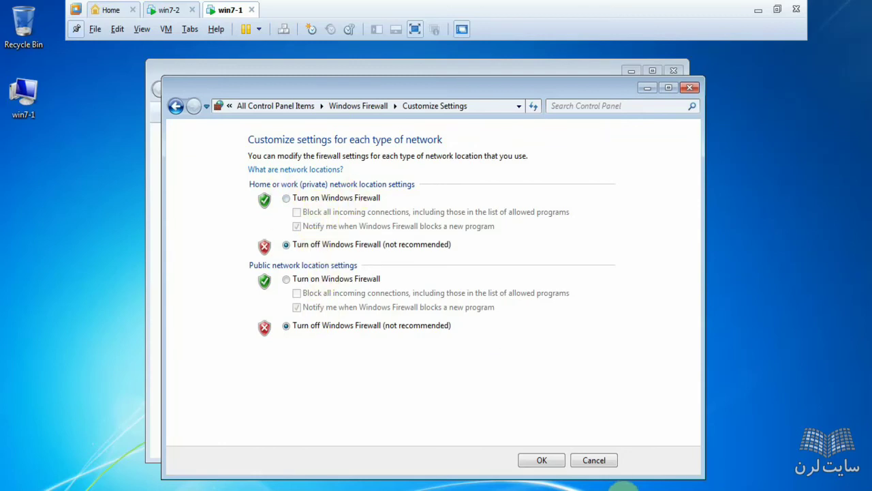
pyautogui.click(555, 467)
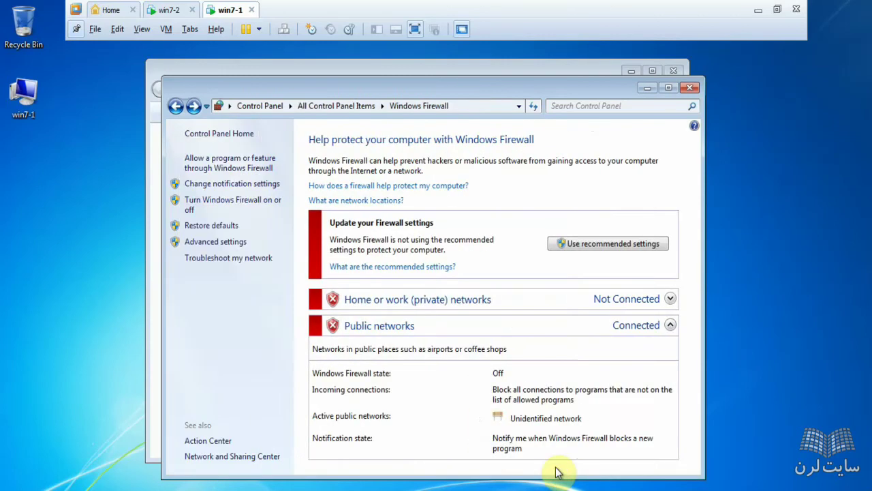
# Step: Rerun the ping to 192.168.10.2 on win7-2
pyautogui.click(183, 9)
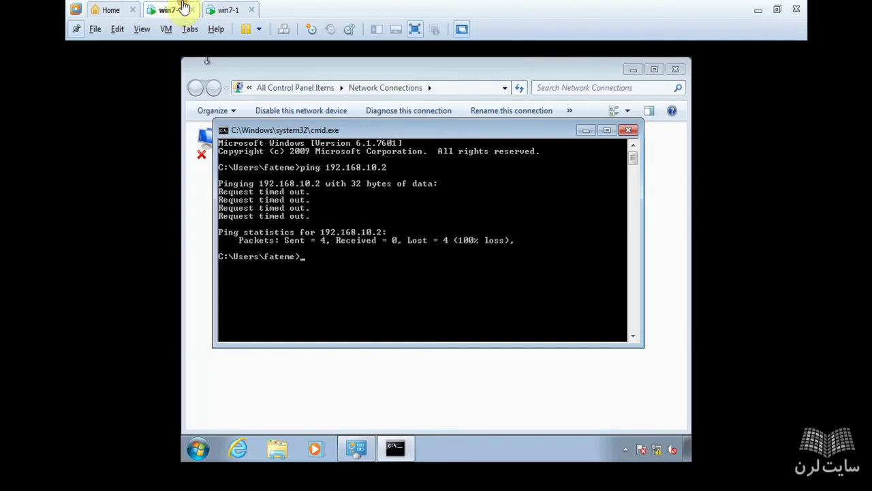
pyautogui.press('Up')
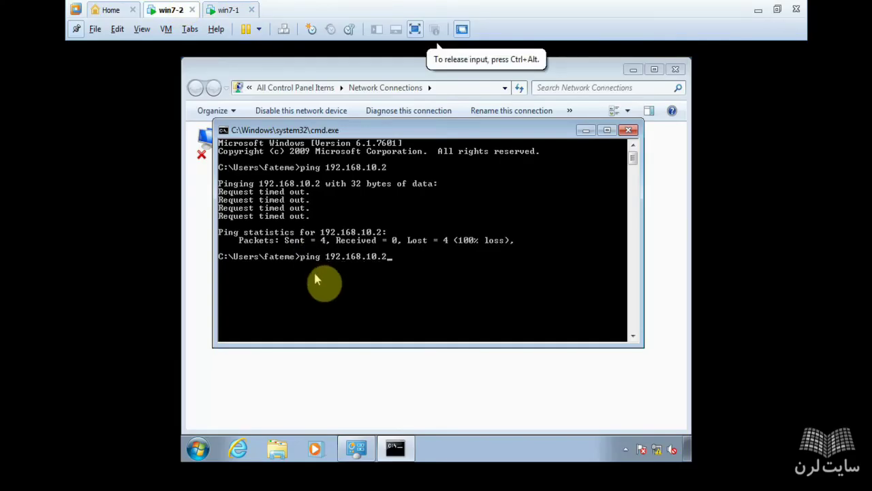
pyautogui.press('Return')
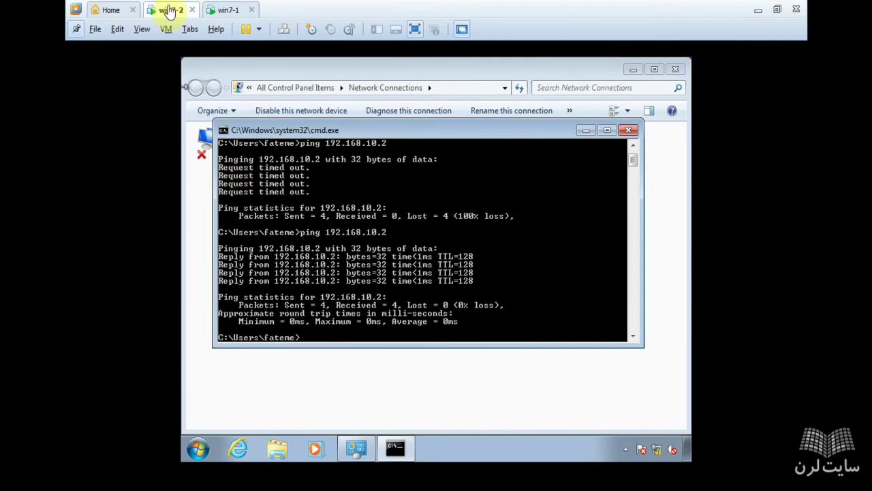
# Step: On win7-1, run 'ping 192.168.10.1' from the Run box
pyautogui.click(227, 13)
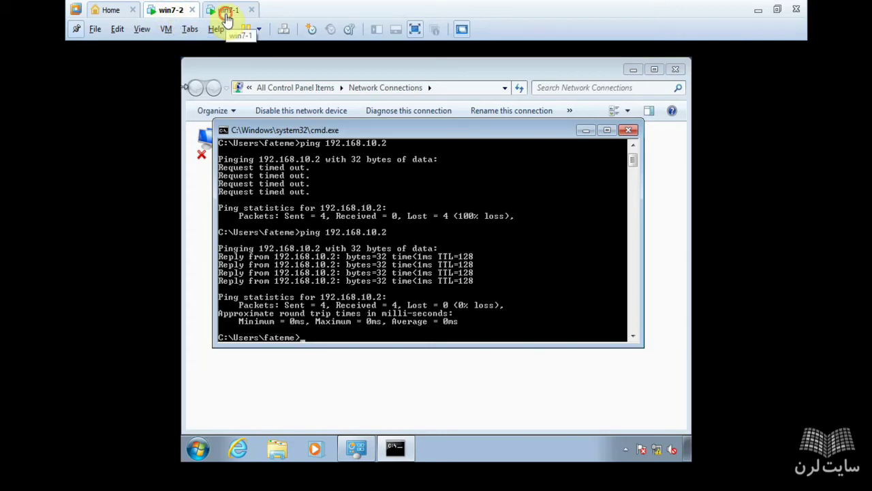
pyautogui.press('super+r')
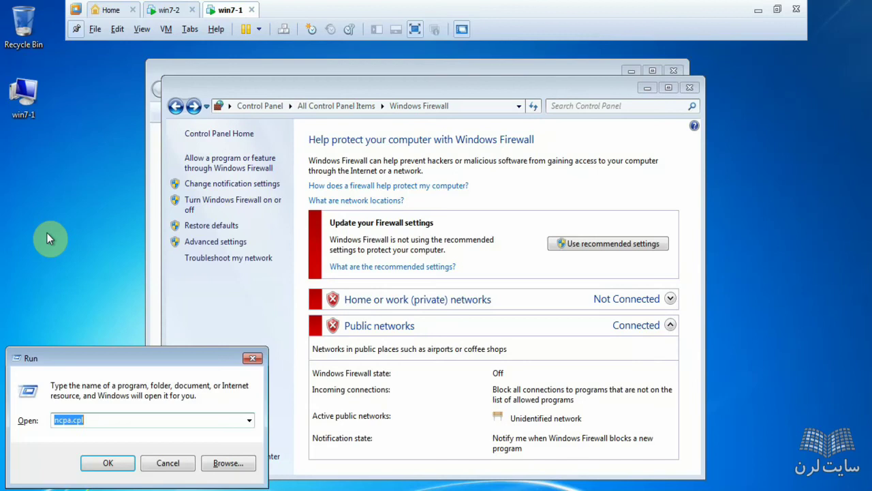
pyautogui.write('ping 192.168.10.1')
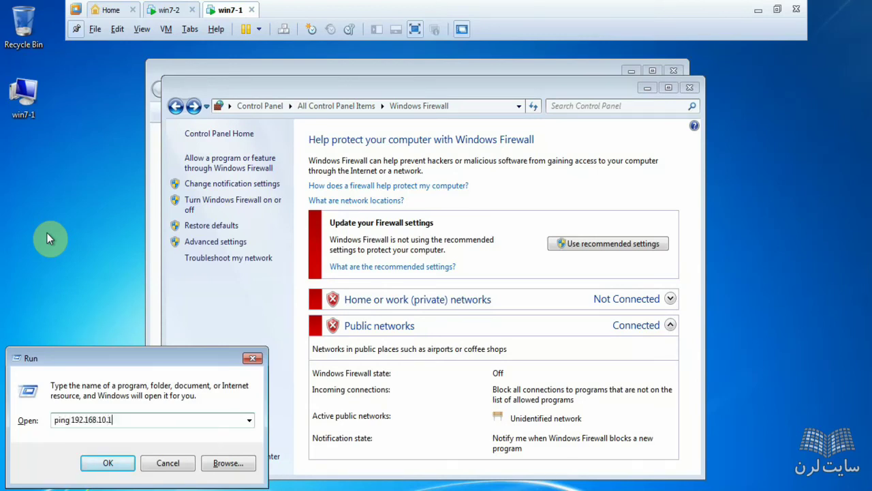
pyautogui.press('Return')
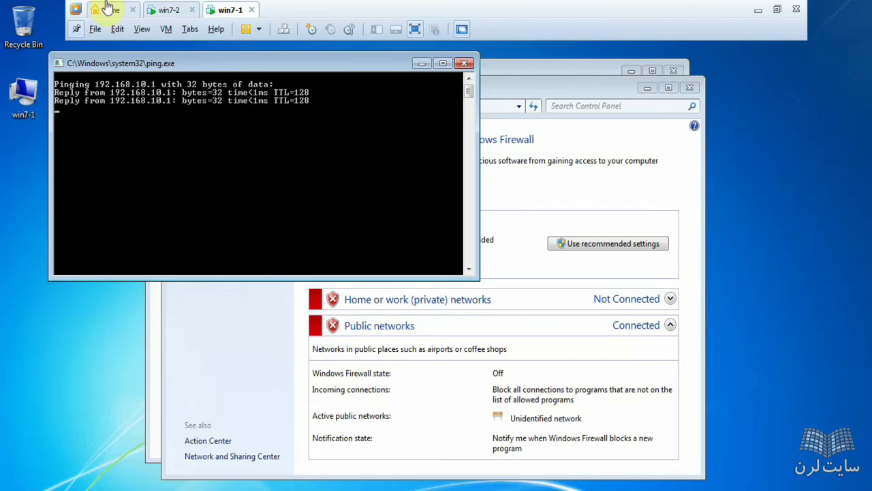
pyautogui.click(164, 10)
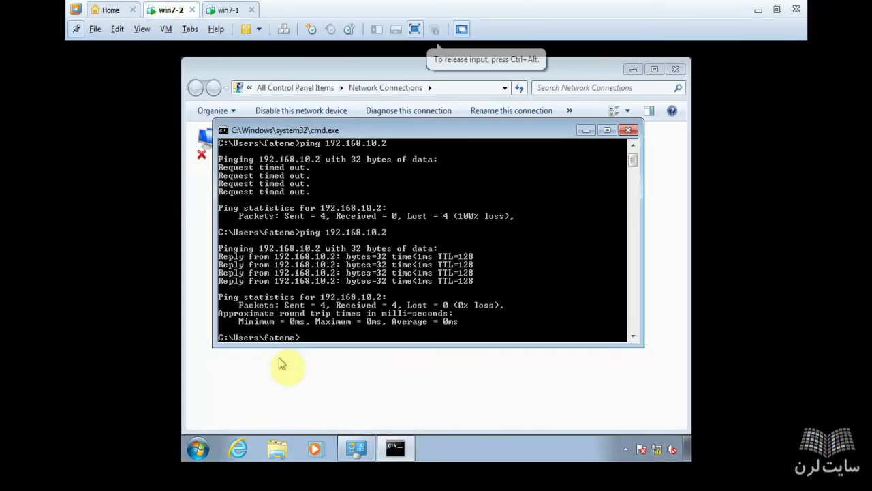
pyautogui.click(205, 456)
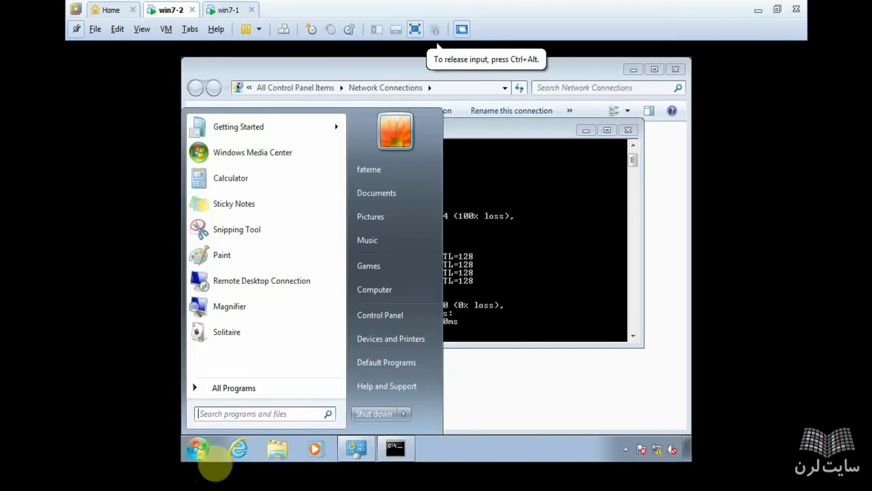
pyautogui.click(405, 319)
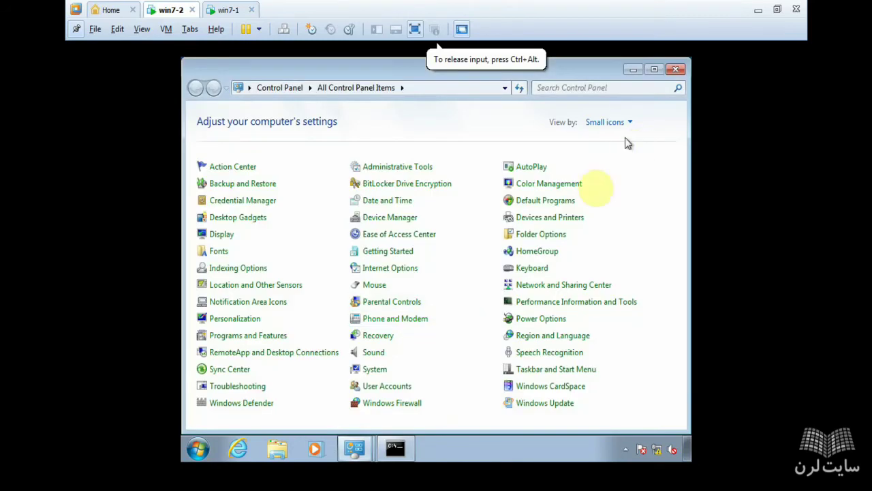
pyautogui.click(380, 407)
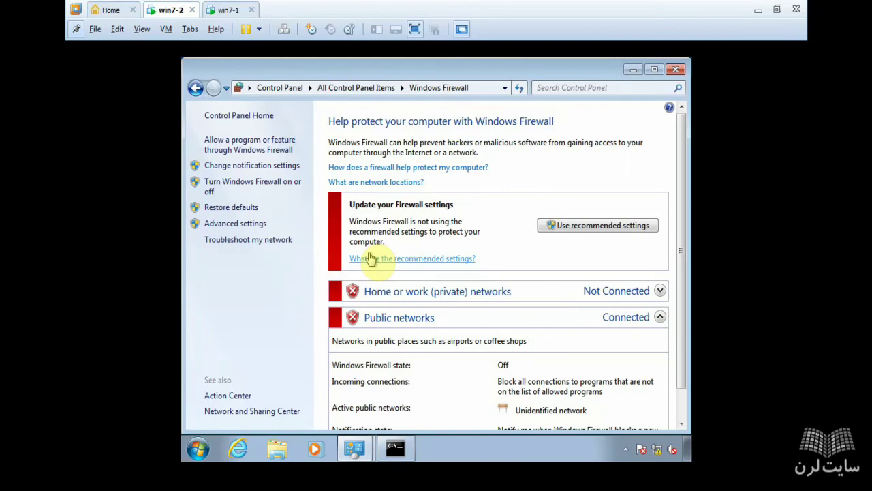
pyautogui.click(675, 69)
pyautogui.click(363, 138)
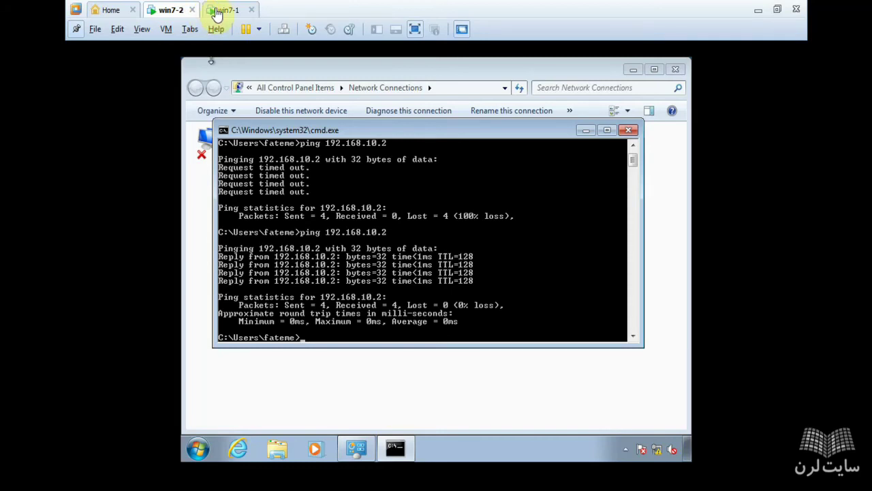
# Step: On win7-1, review File and Printer Sharing in the allowed programs list without changes
pyautogui.click(217, 12)
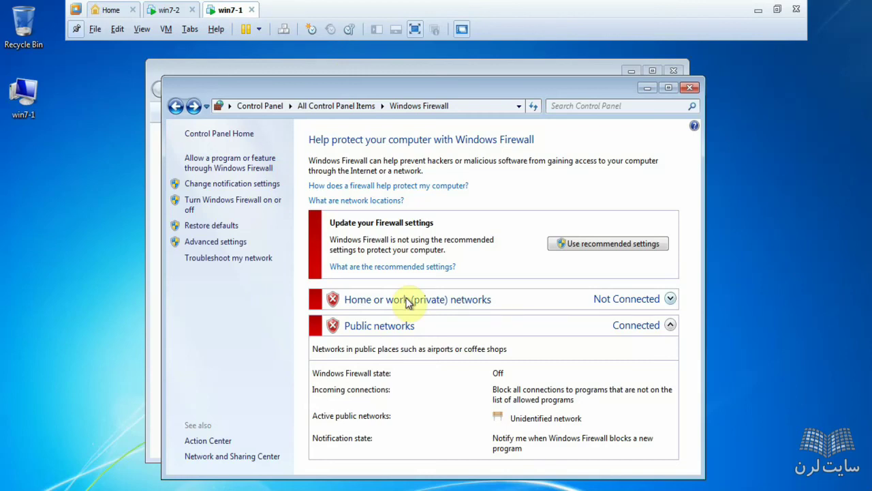
pyautogui.click(236, 167)
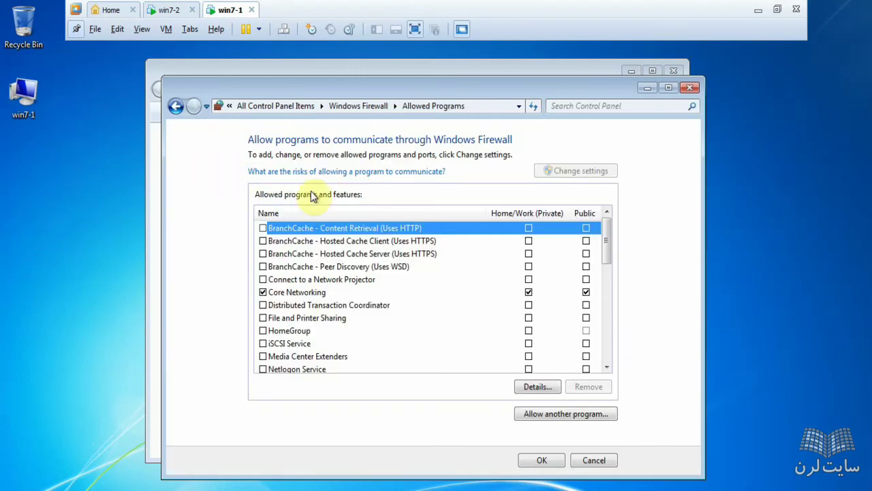
pyautogui.click(333, 319)
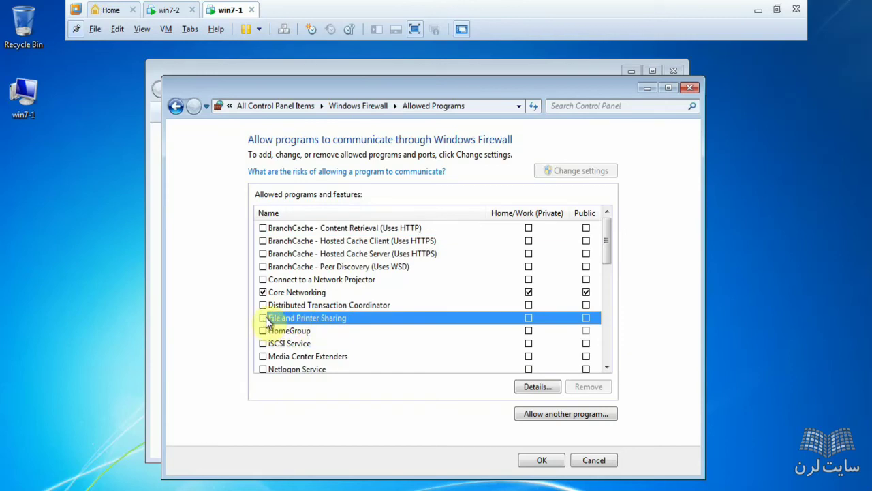
pyautogui.click(593, 462)
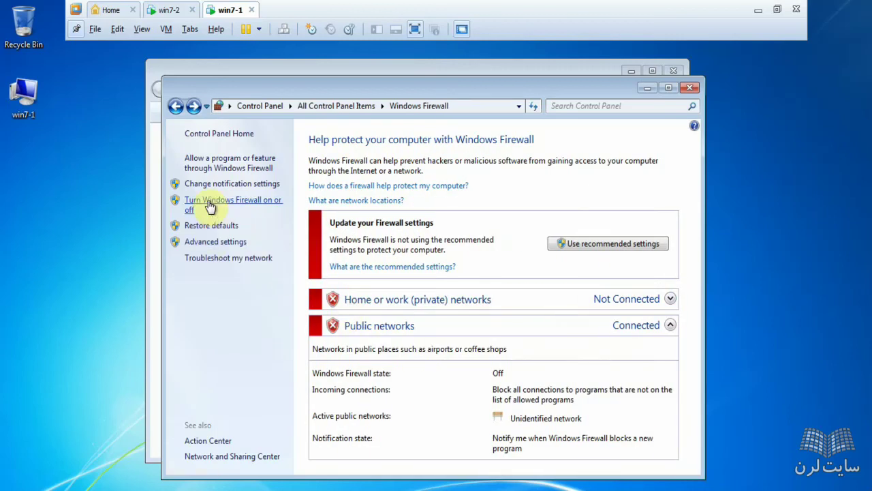
# Step: Turn Windows Firewall back on for home/work and public networks
pyautogui.click(209, 205)
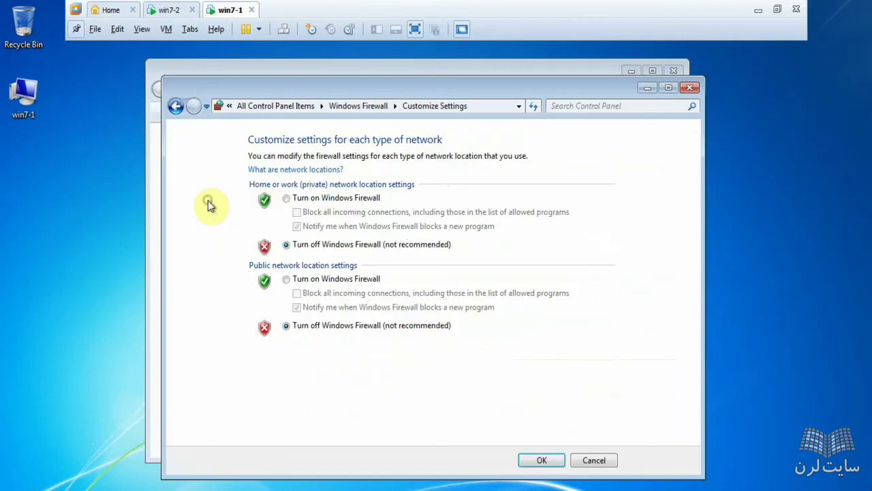
pyautogui.click(313, 199)
pyautogui.click(310, 280)
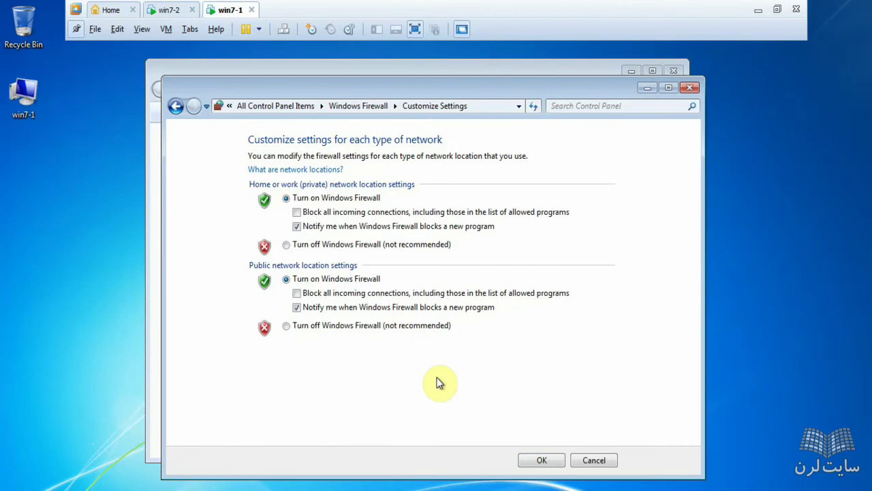
pyautogui.click(551, 460)
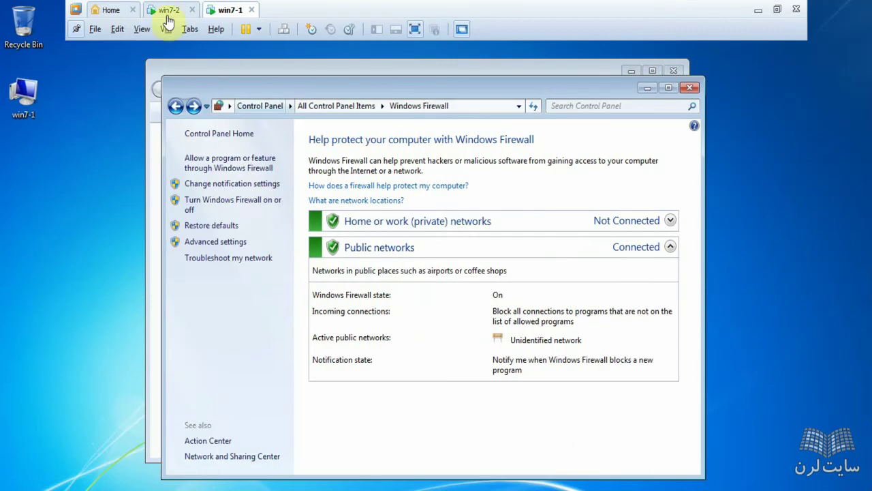
# Step: Rerun the ping to 192.168.10.2 in win7-2's command prompt
pyautogui.click(167, 10)
pyautogui.click(356, 156)
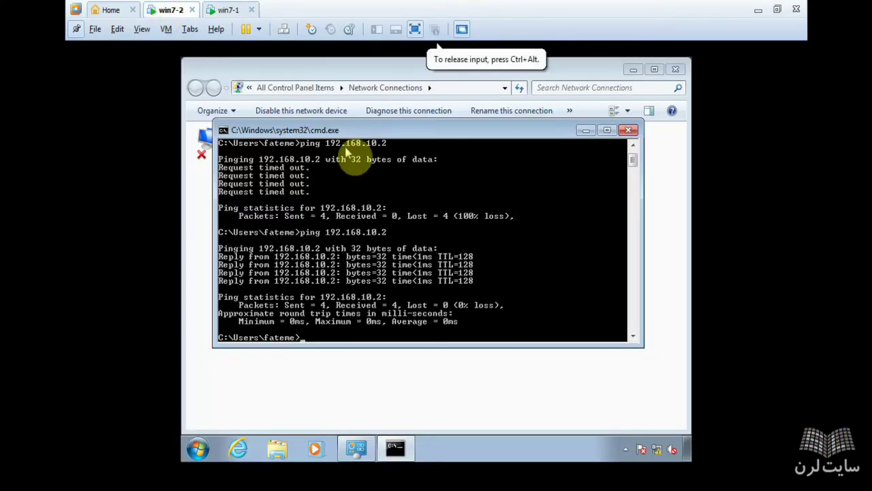
pyautogui.press('Up')
pyautogui.press('Return')
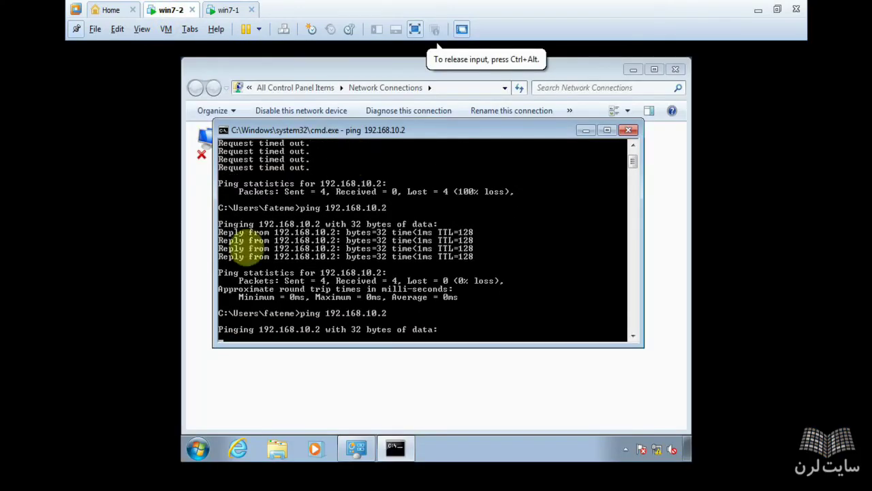
# Step: On win7-1, allow File and Printer Sharing through Windows Firewall and save
pyautogui.click(240, 8)
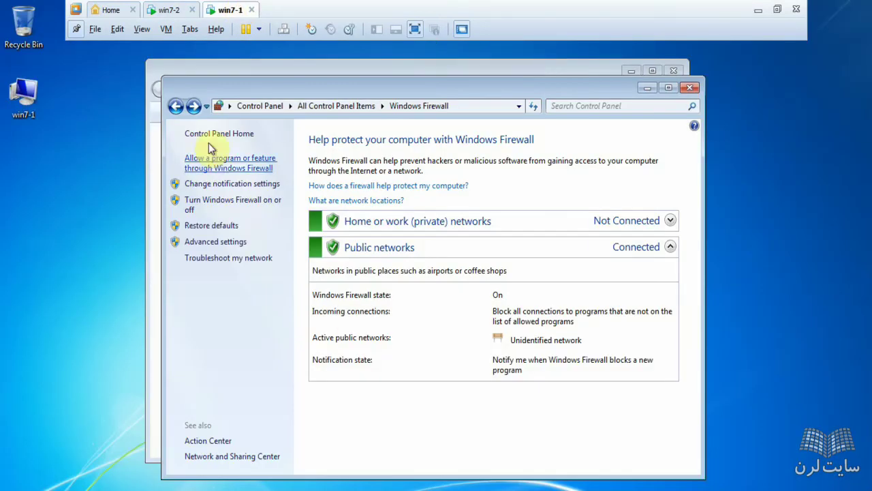
pyautogui.click(211, 164)
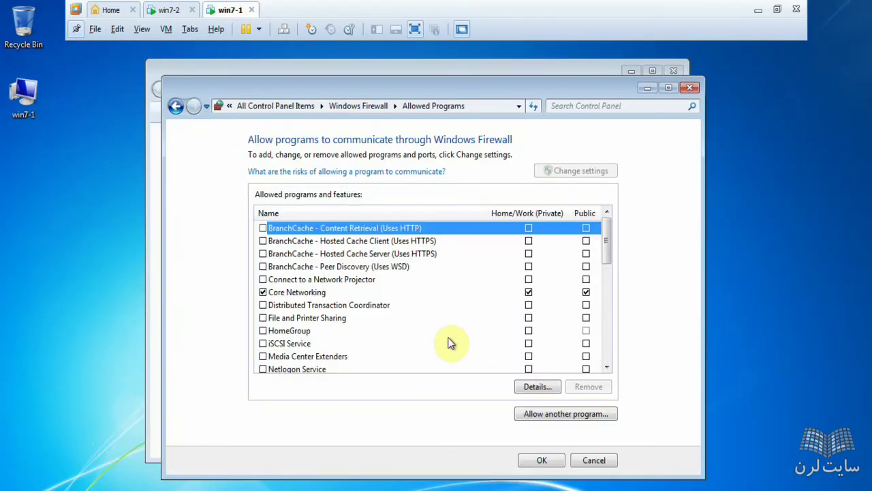
pyautogui.press('f')
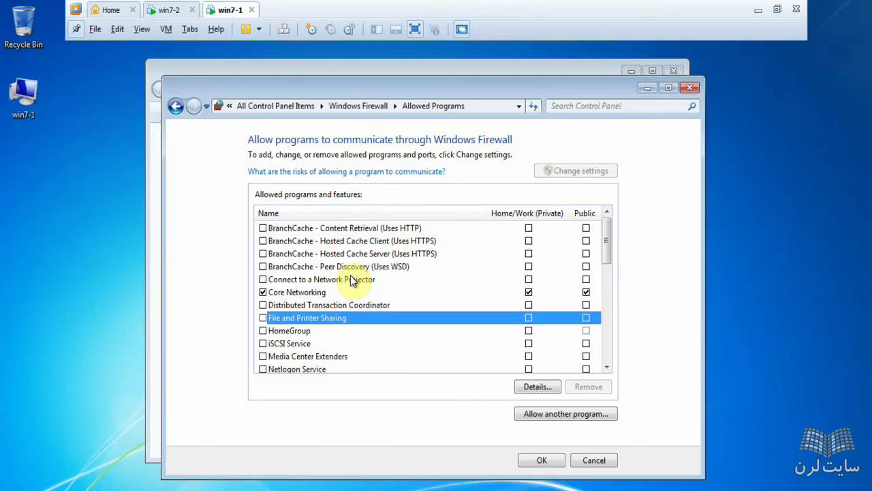
pyautogui.click(265, 317)
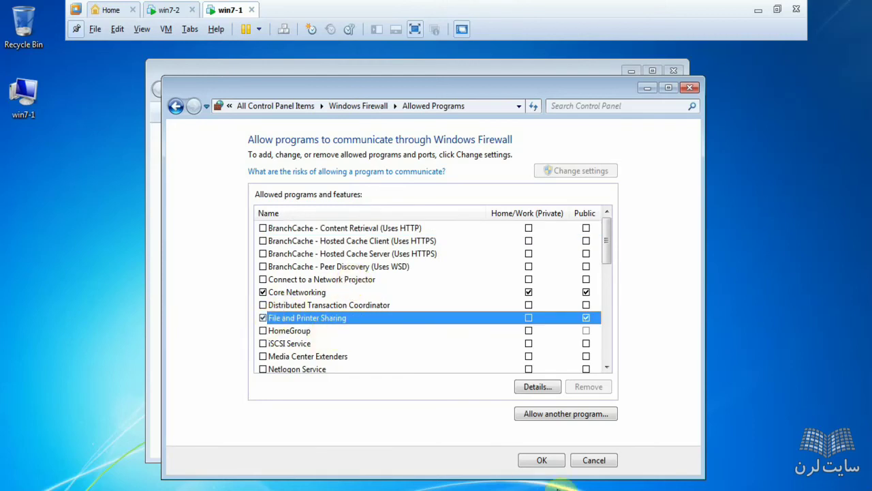
pyautogui.click(545, 461)
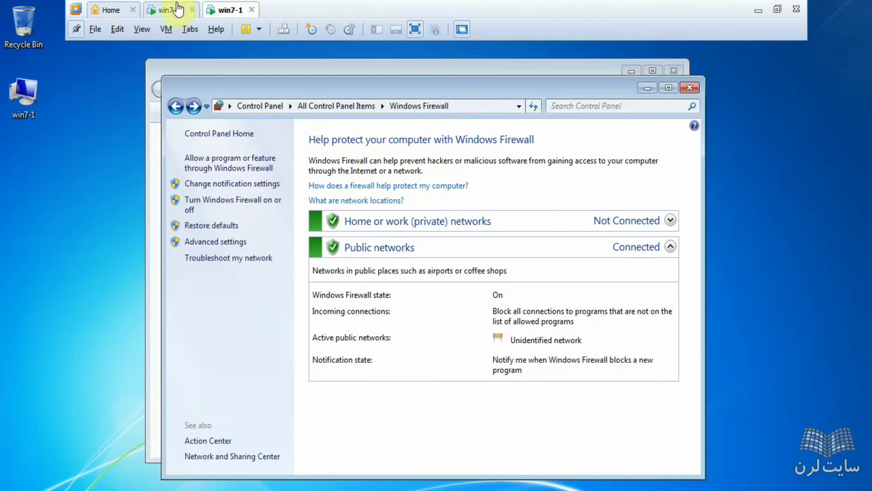
pyautogui.click(176, 8)
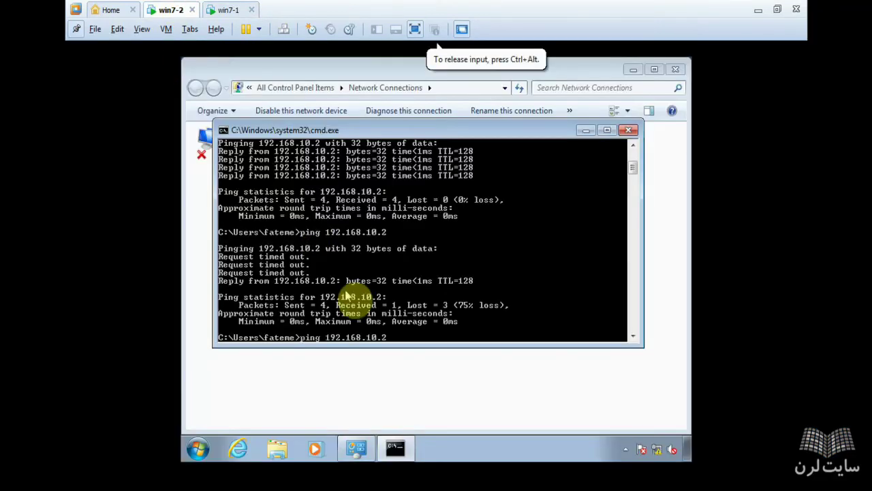
# Step: Rerun the ping on win7-2, then close the command prompt and Network Connections windows
pyautogui.press('Return')
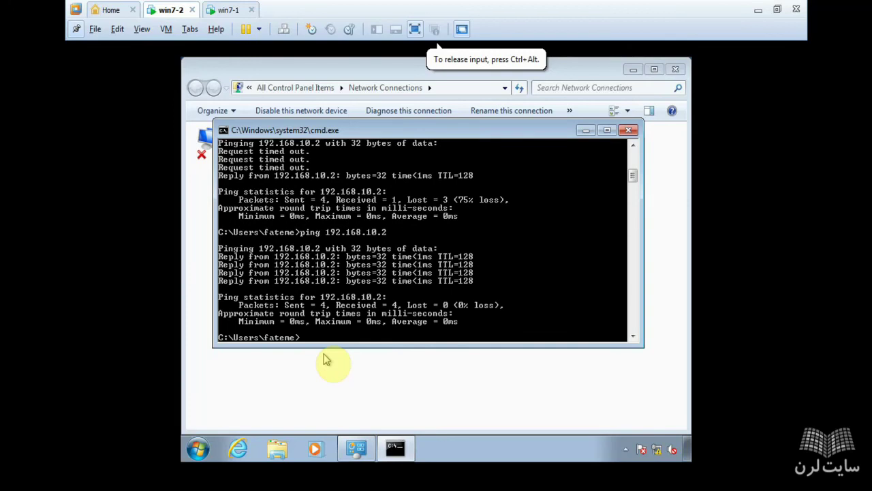
pyautogui.click(629, 131)
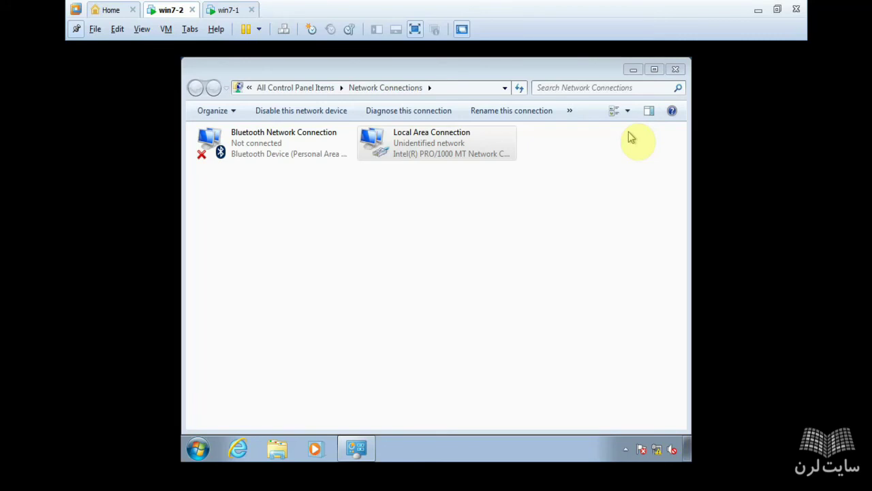
pyautogui.click(675, 70)
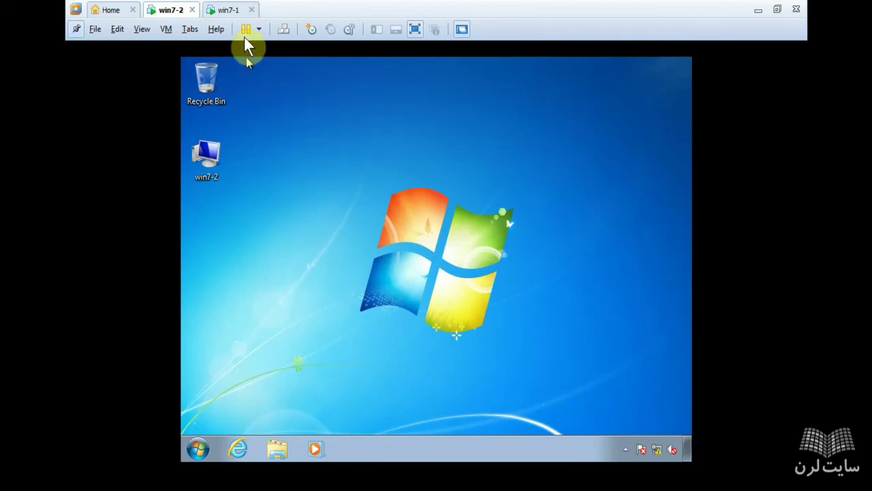
# Step: Switch between the win7-1 and win7-2 tabs and bring up win7-2's desktop menu
pyautogui.click(232, 11)
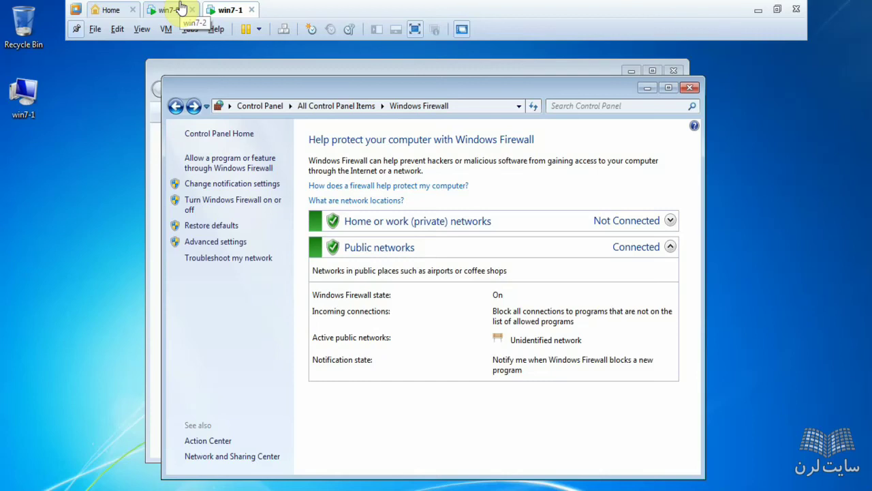
pyautogui.click(181, 8)
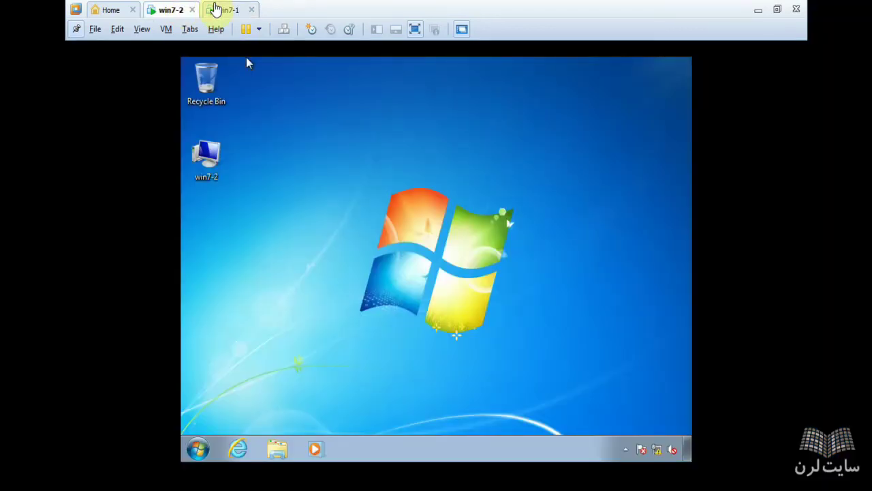
pyautogui.click(215, 9)
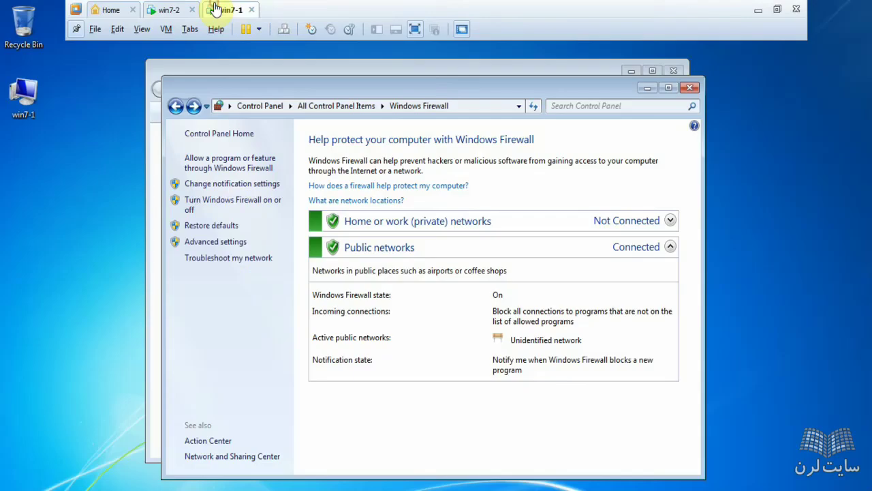
pyautogui.click(175, 9)
pyautogui.click(280, 138)
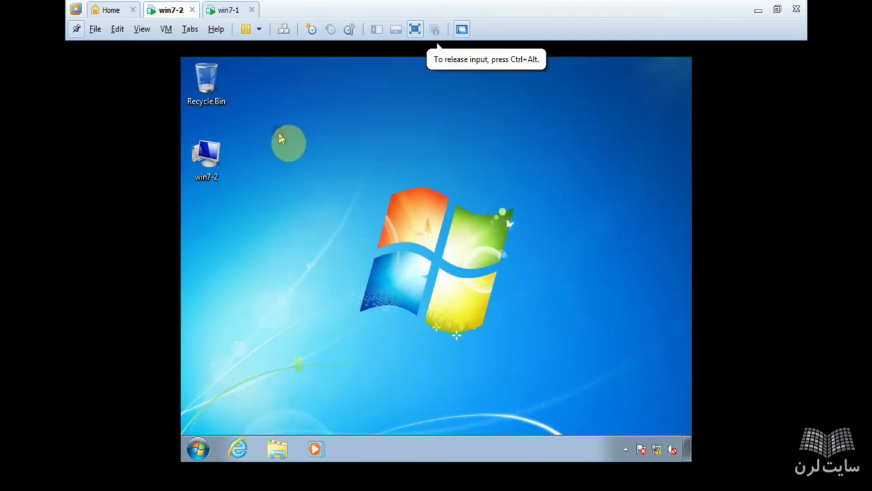
pyautogui.rightClick(282, 139)
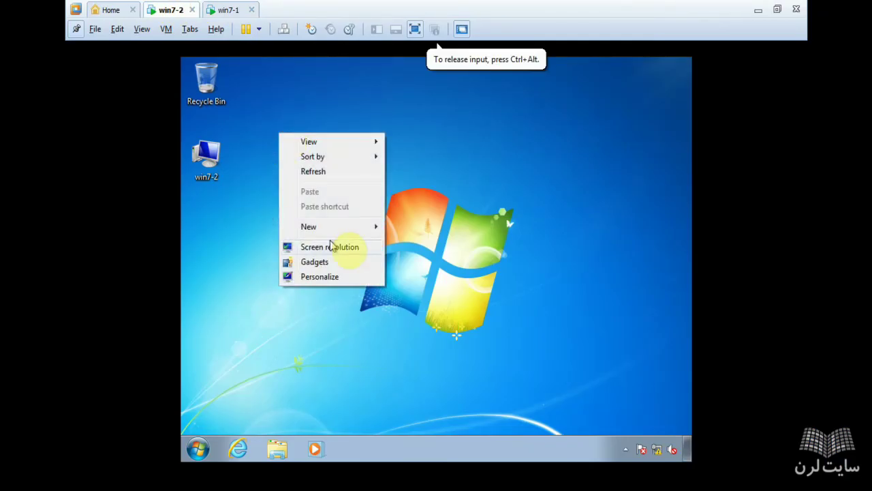
# Step: Create a new desktop folder named 'win7' on win7-2
pyautogui.moveTo(371, 227)
pyautogui.click(411, 228)
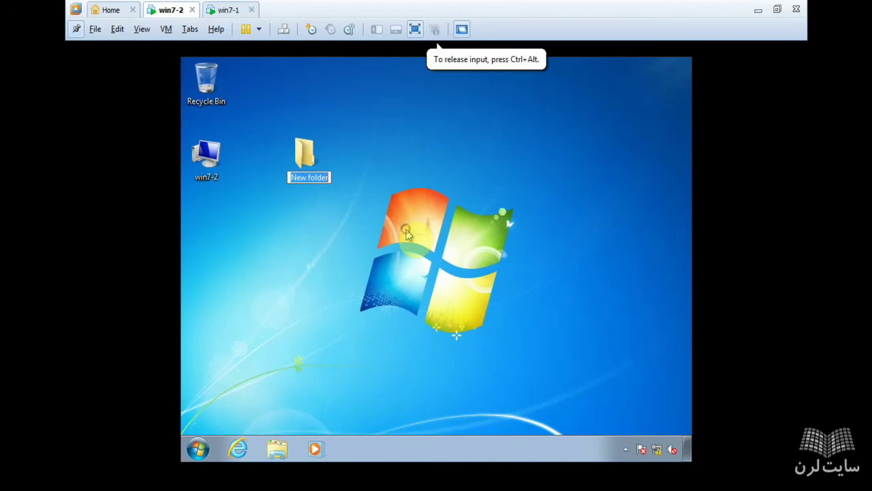
pyautogui.write('win')
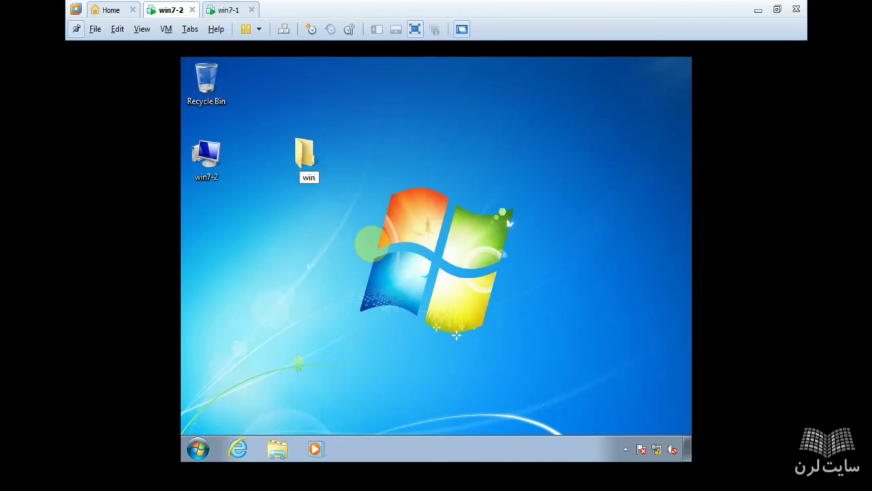
pyautogui.write('7')
pyautogui.press('Return')
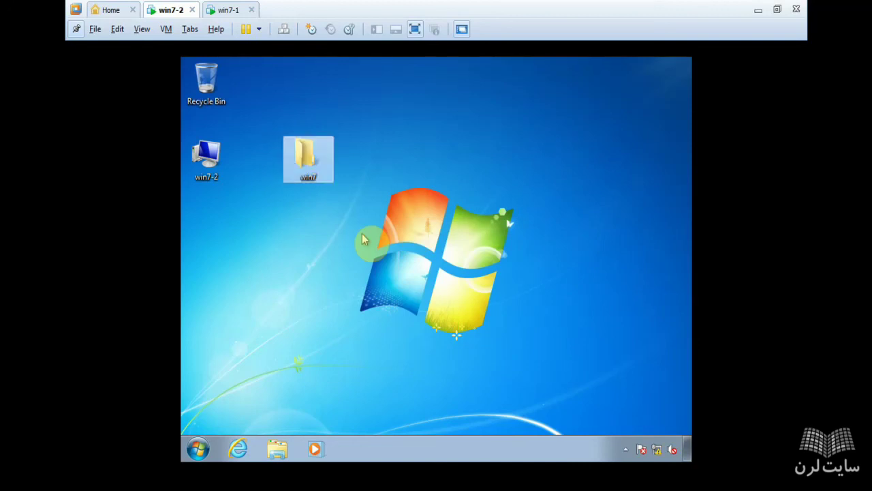
# Step: Share the win7 folder via Advanced Sharing, giving Everyone Change permission
pyautogui.rightClick(302, 156)
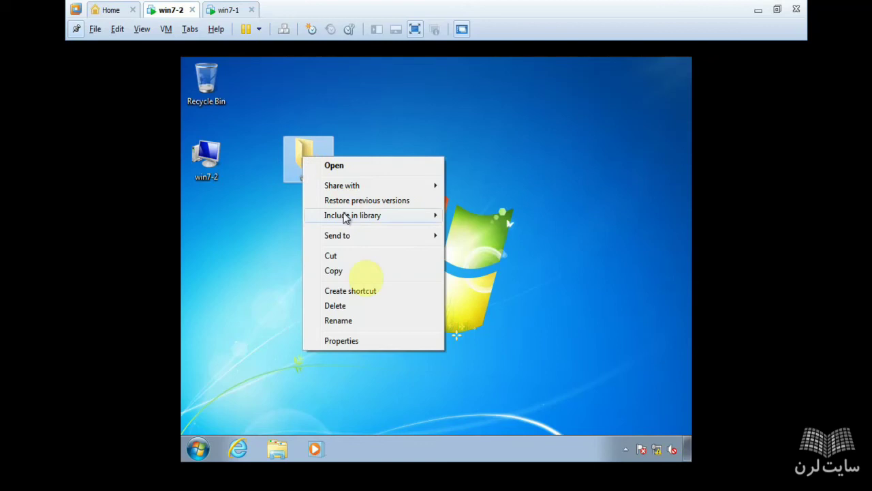
pyautogui.click(344, 341)
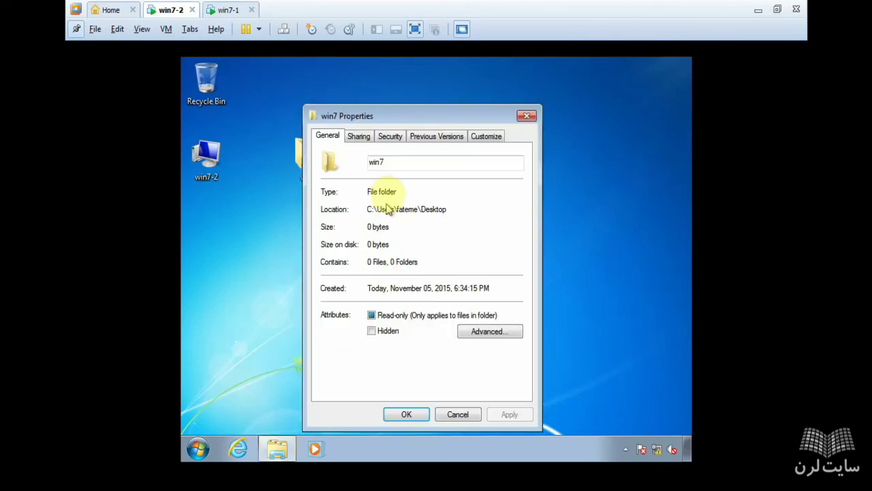
pyautogui.click(358, 135)
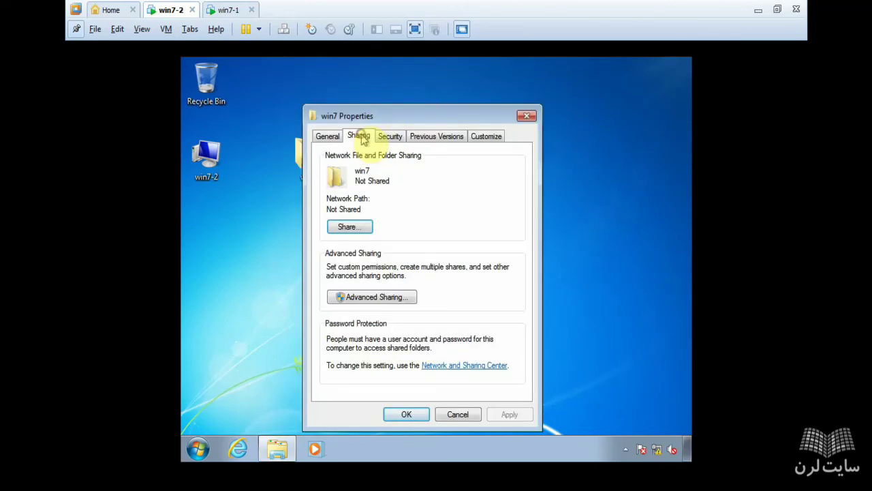
pyautogui.click(349, 298)
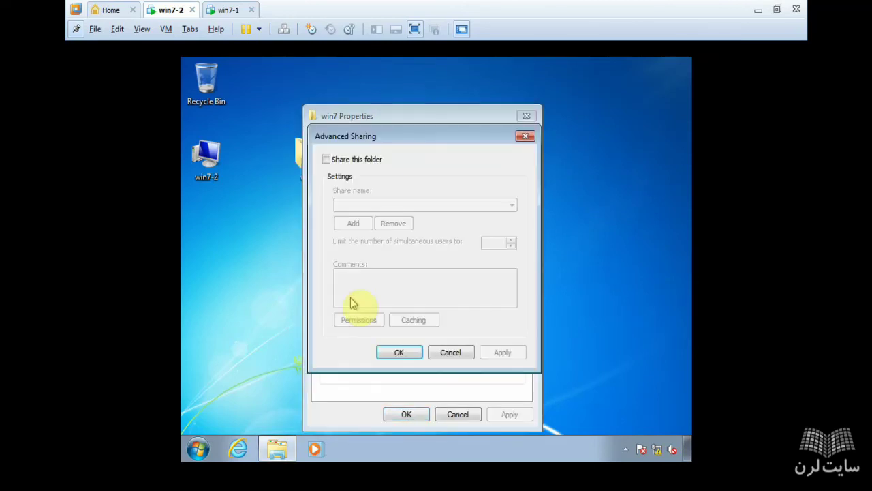
pyautogui.click(354, 161)
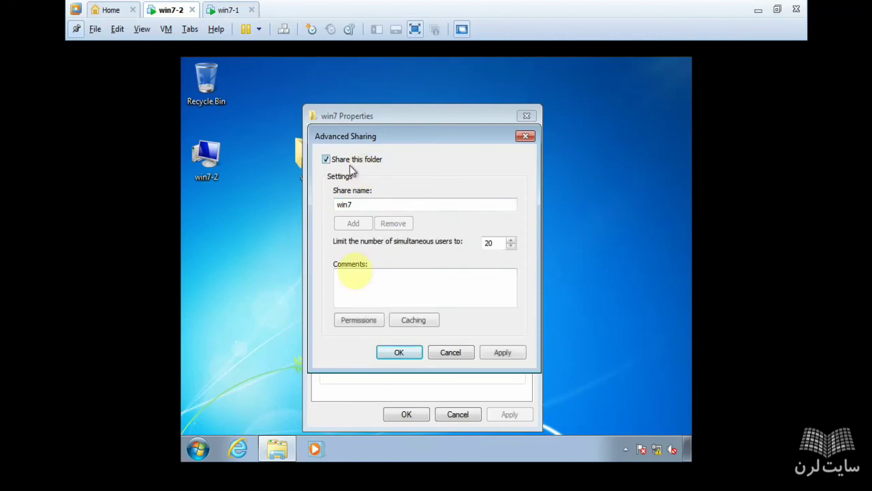
pyautogui.click(367, 323)
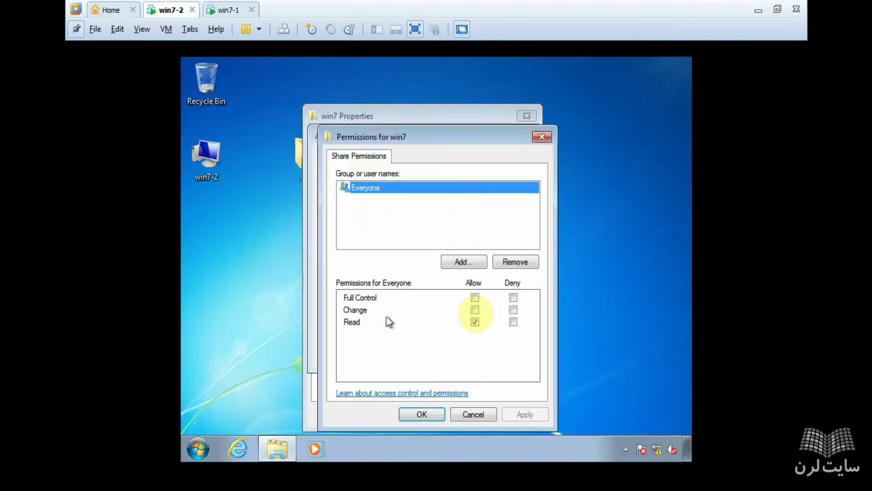
pyautogui.click(475, 310)
pyautogui.click(421, 414)
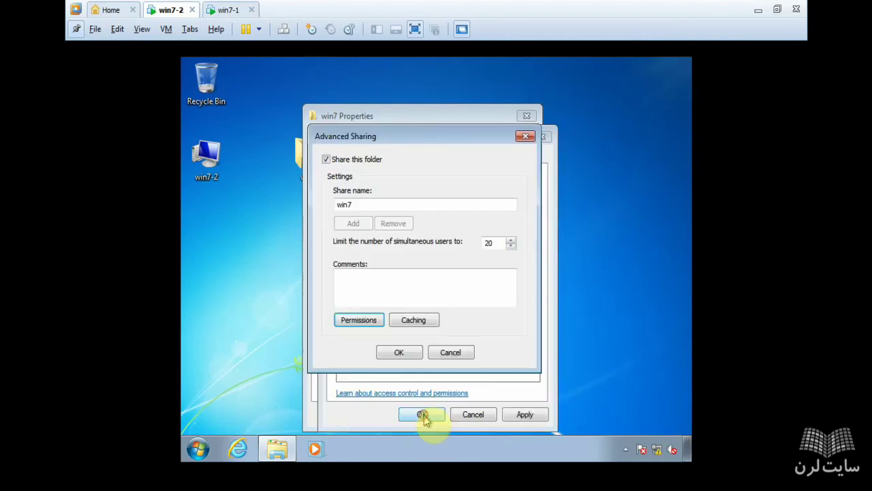
pyautogui.click(399, 353)
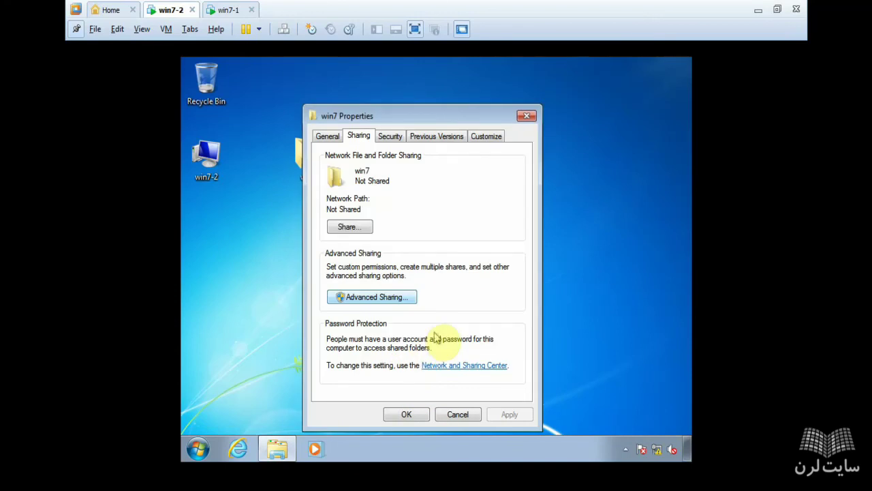
# Step: Add Everyone to the folder's security permissions with Write allowed, then apply and close
pyautogui.click(390, 136)
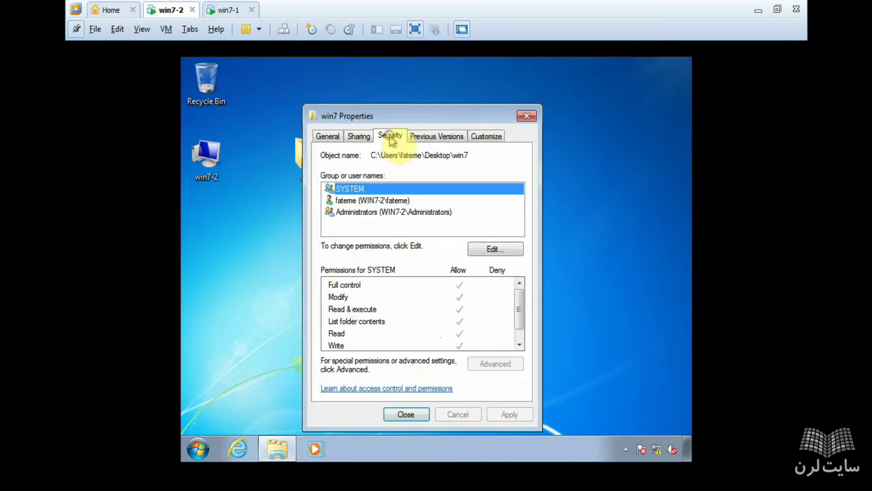
pyautogui.click(492, 254)
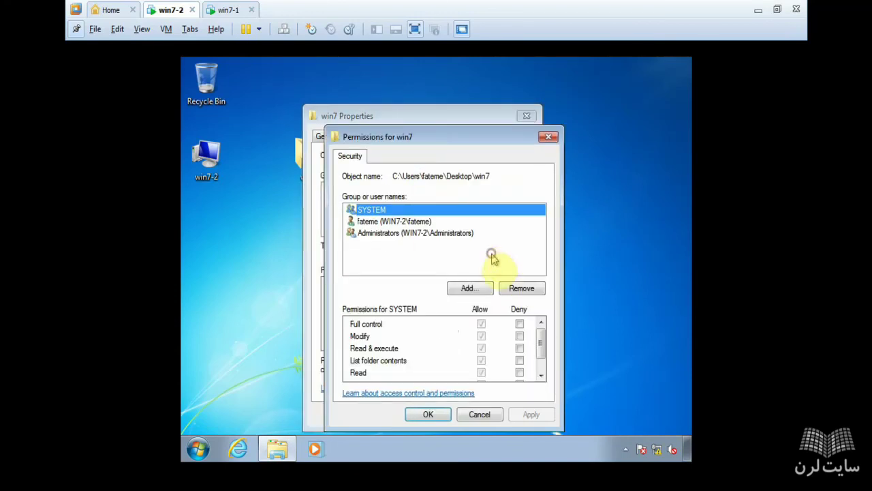
pyautogui.click(468, 292)
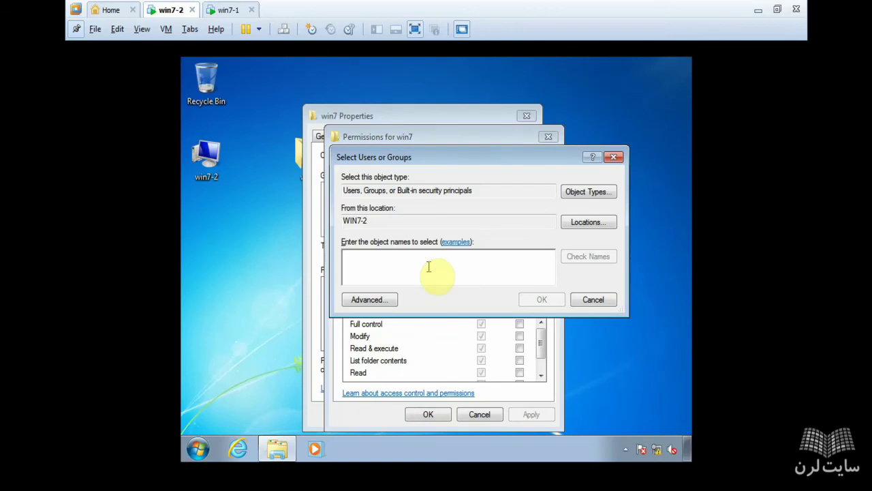
pyautogui.write('everyone')
pyautogui.press('Return')
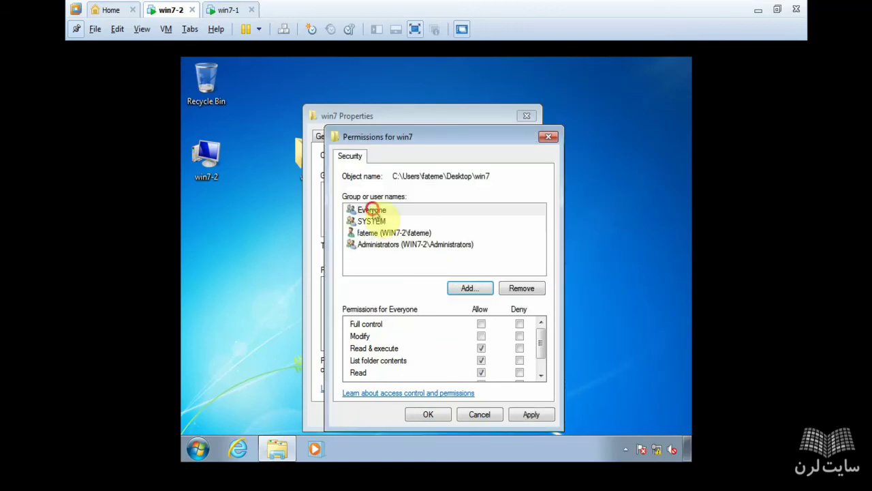
pyautogui.click(373, 210)
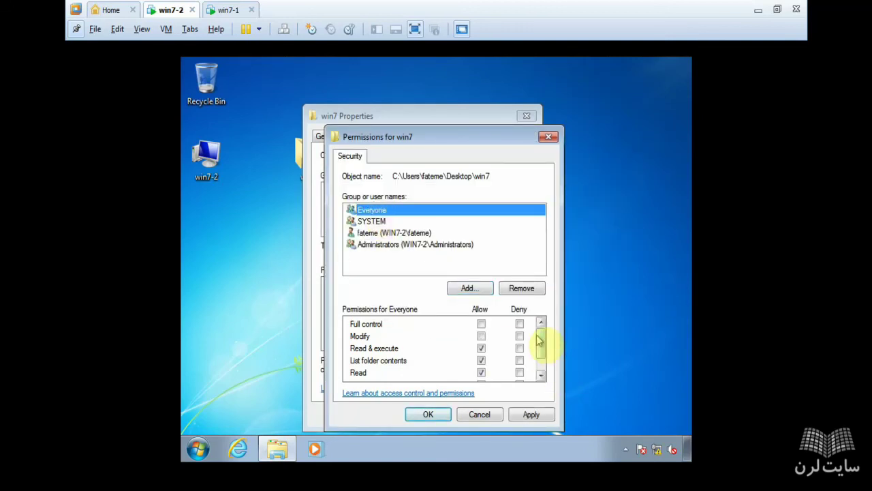
pyautogui.moveTo(543, 347); pyautogui.dragTo(543, 374)
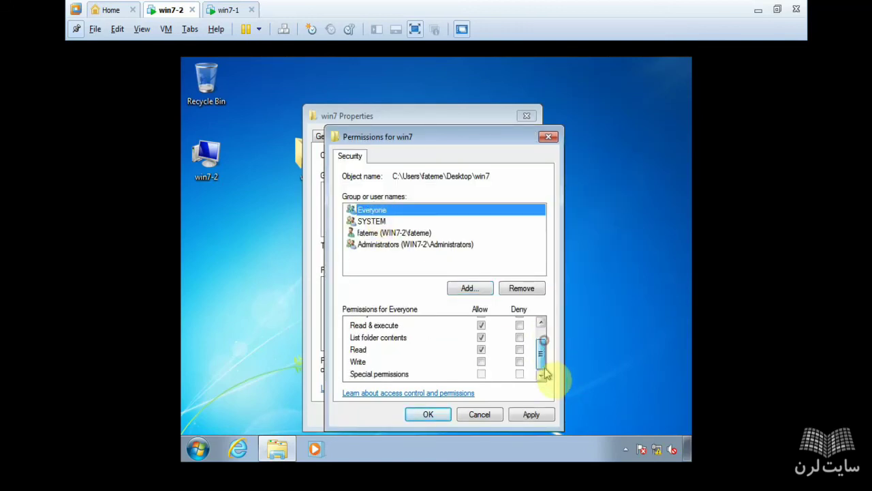
pyautogui.click(482, 362)
pyautogui.click(521, 416)
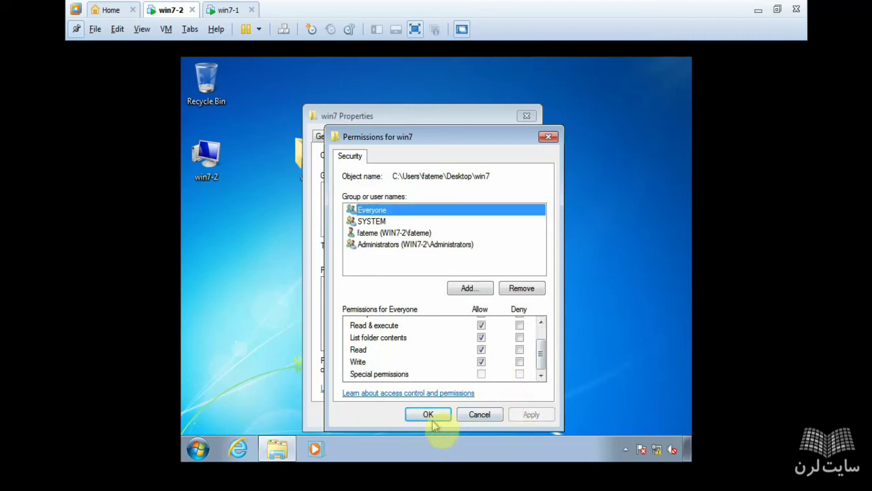
pyautogui.click(428, 414)
pyautogui.click(415, 415)
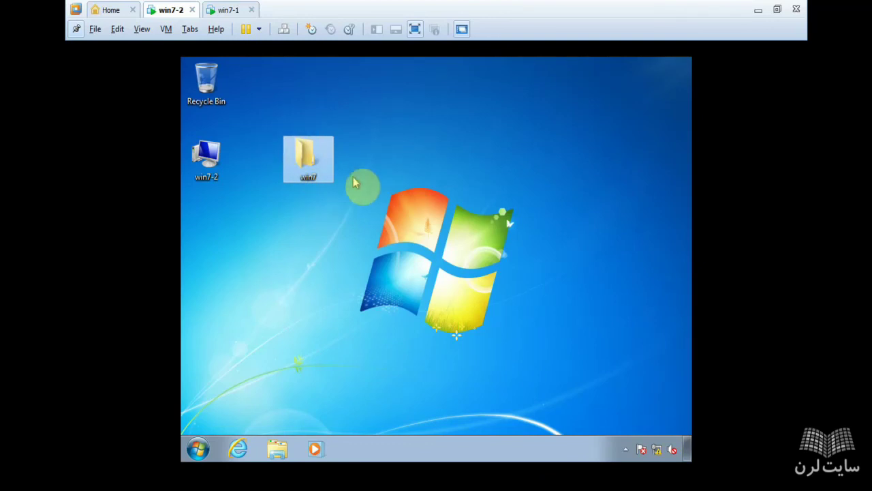
# Step: Open Computer in win7-2 and check the host's DVD RW Drive (G:)
pyautogui.click(197, 451)
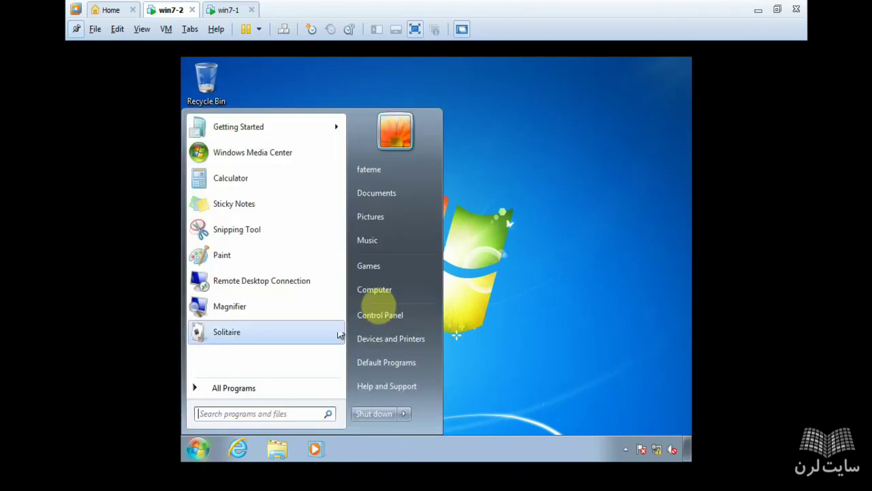
pyautogui.click(399, 290)
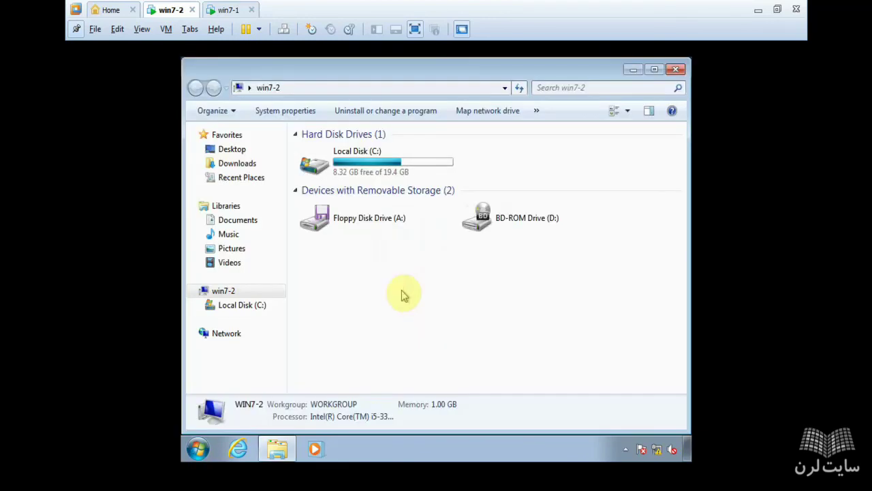
pyautogui.rightClick(169, 11)
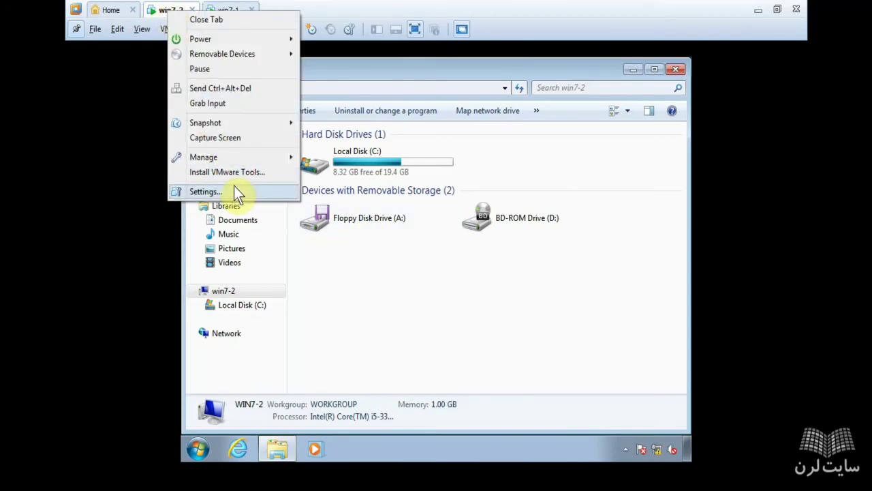
pyautogui.click(754, 9)
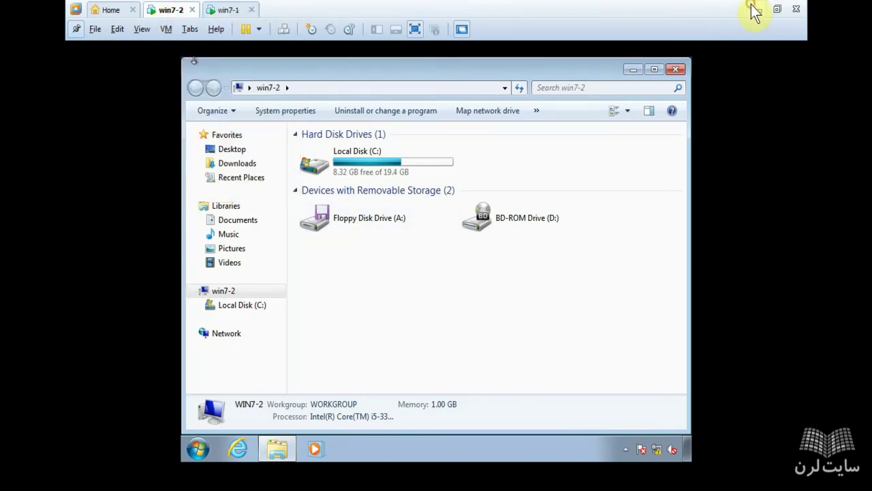
pyautogui.click(757, 10)
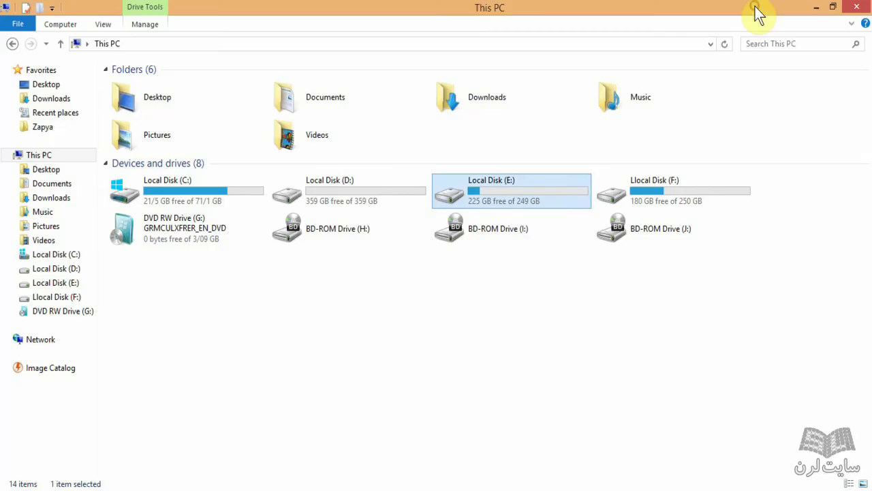
pyautogui.click(195, 227)
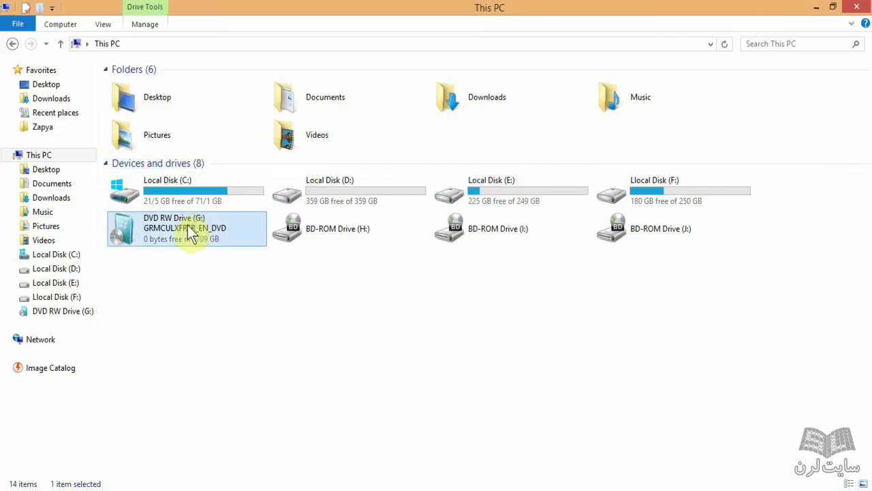
pyautogui.moveTo(252, 486)
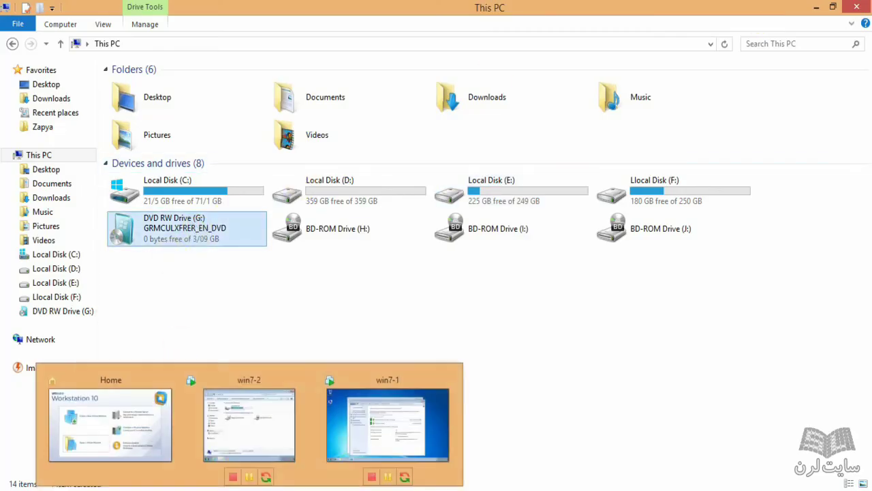
pyautogui.click(266, 379)
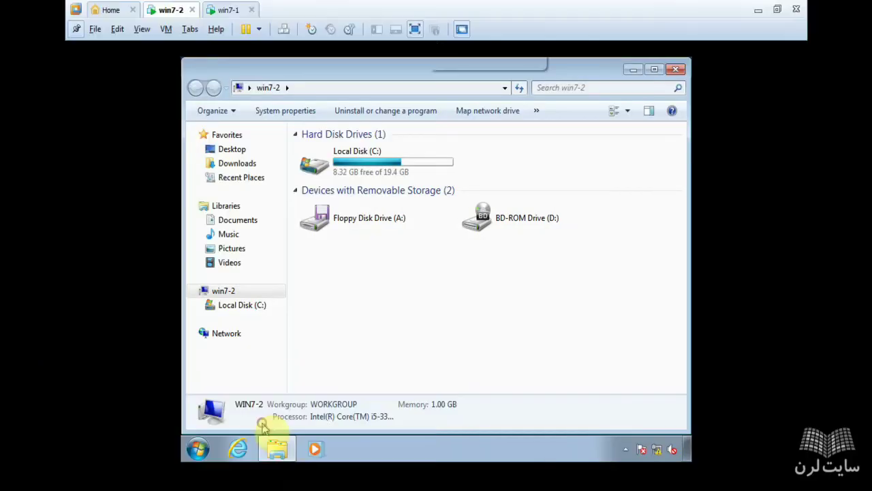
# Step: Connect win7-2's CD/DVD (SATA) drive to host physical drive G: in VM Settings
pyautogui.rightClick(179, 11)
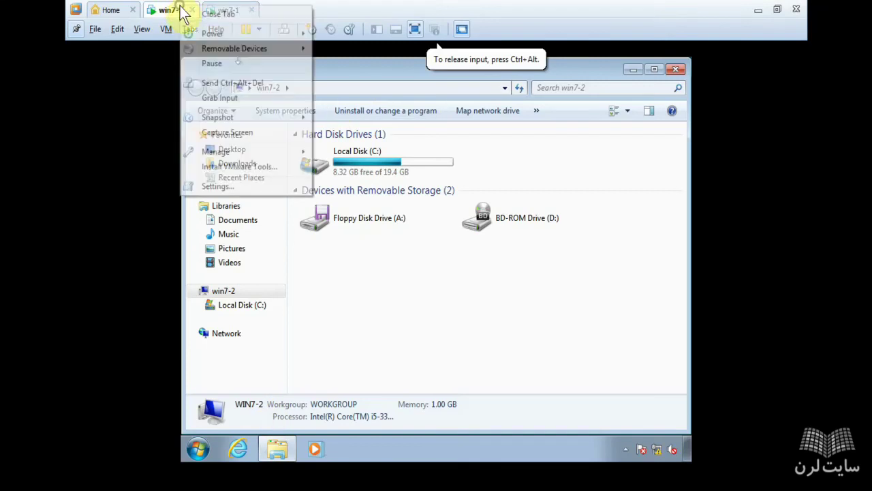
pyautogui.click(223, 183)
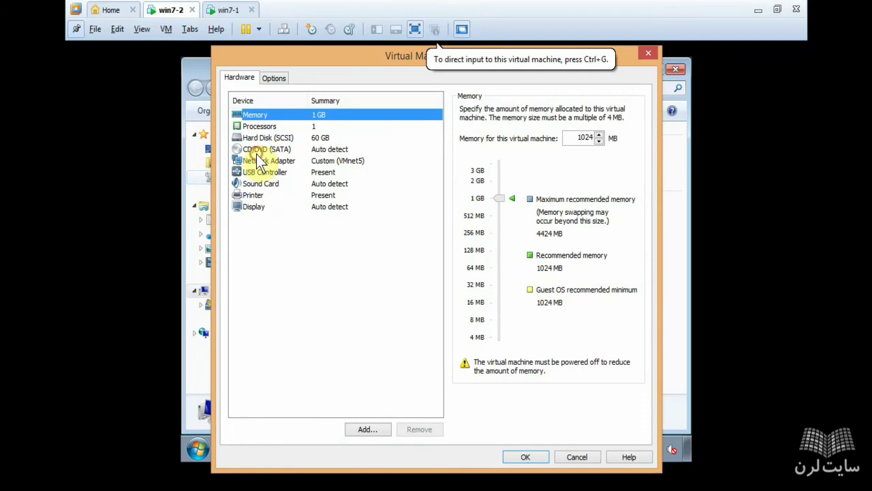
pyautogui.click(261, 150)
pyautogui.click(550, 175)
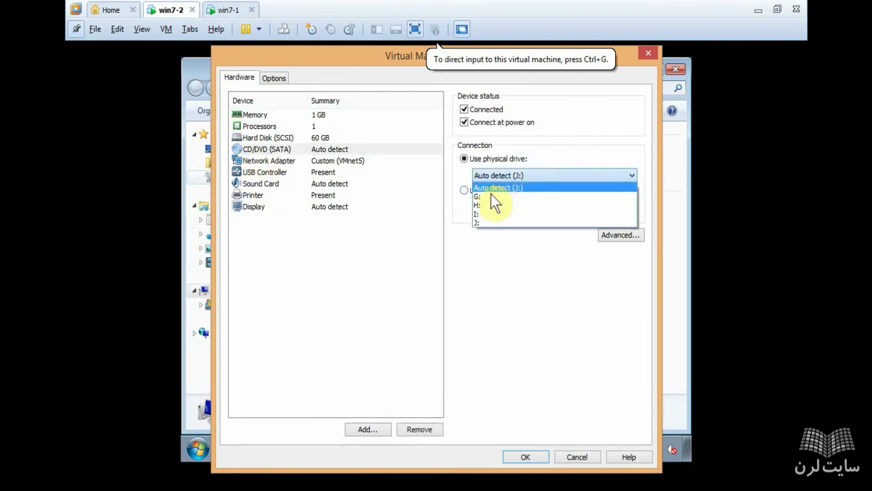
pyautogui.click(492, 201)
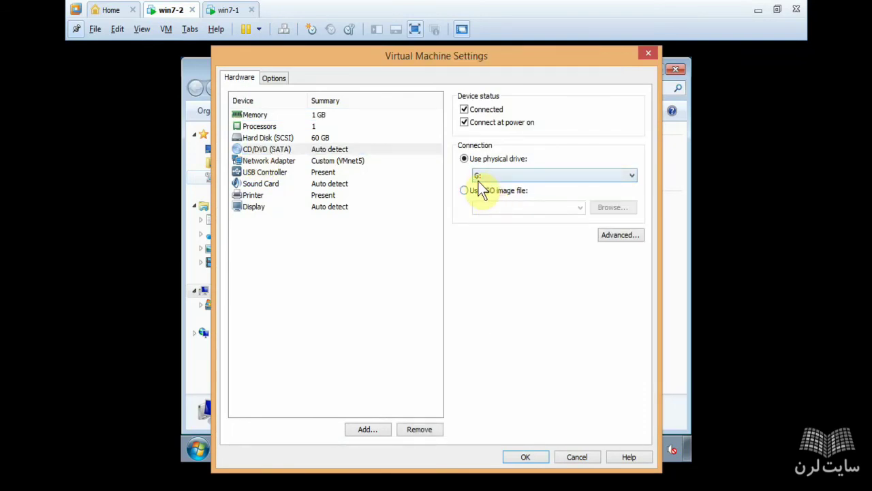
pyautogui.click(529, 458)
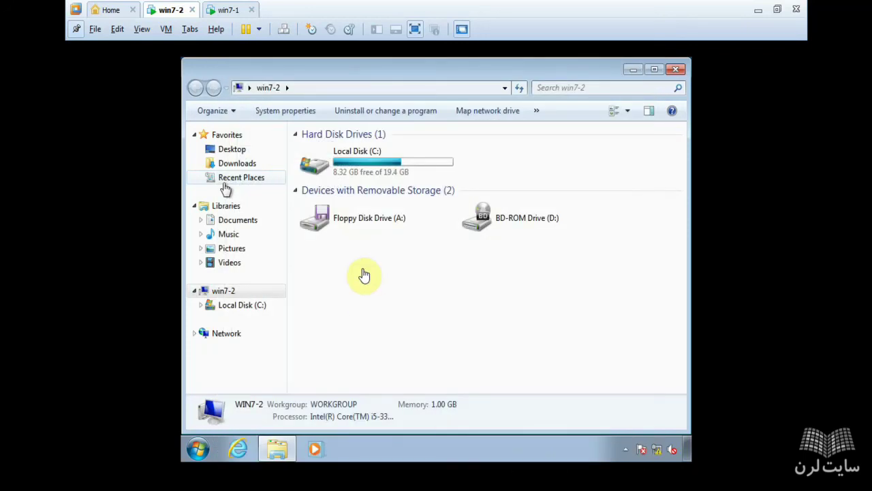
pyautogui.click(345, 327)
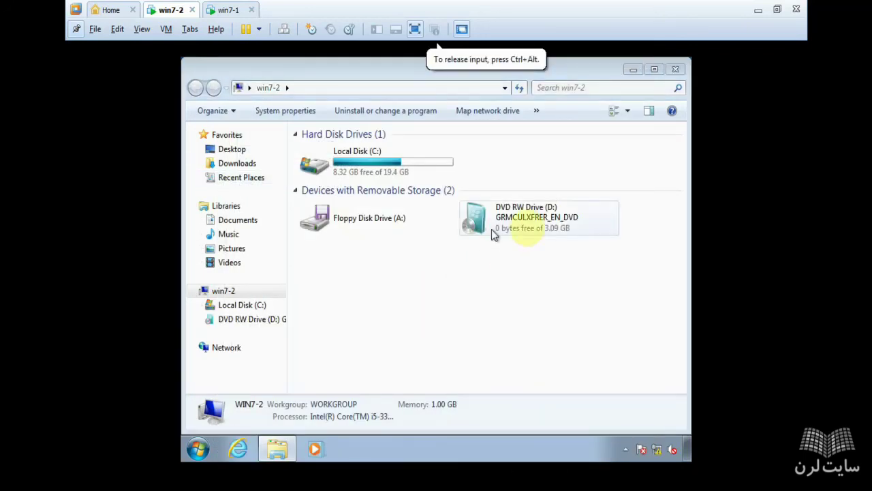
# Step: Open DVD RW Drive (D:) on win7-2 and copy all its files
pyautogui.click(523, 216)
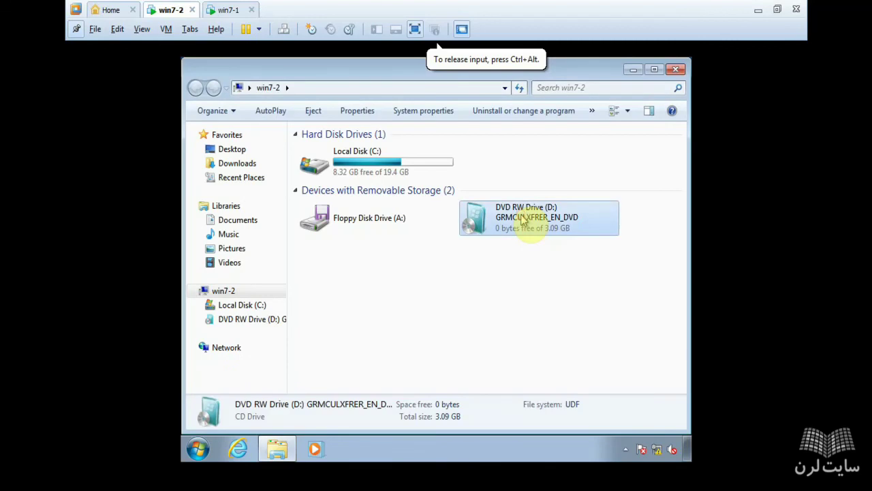
pyautogui.click(259, 320)
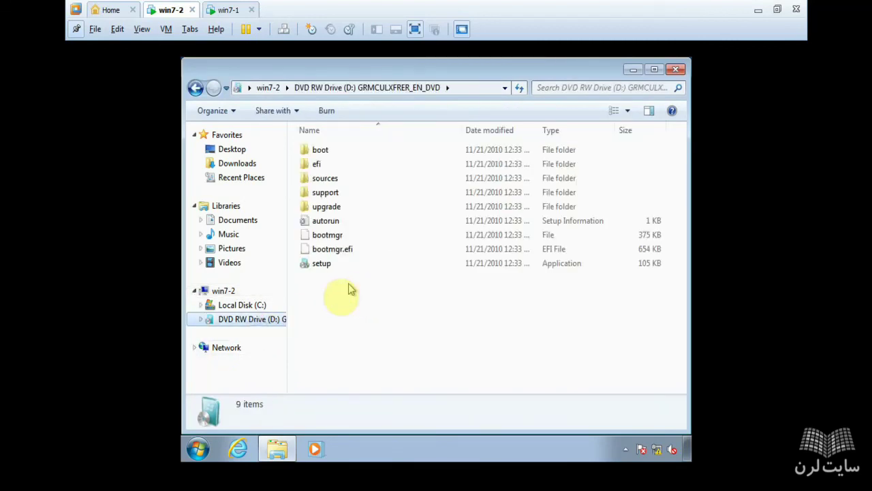
pyautogui.moveTo(325, 290); pyautogui.dragTo(364, 163)
pyautogui.rightClick(362, 183)
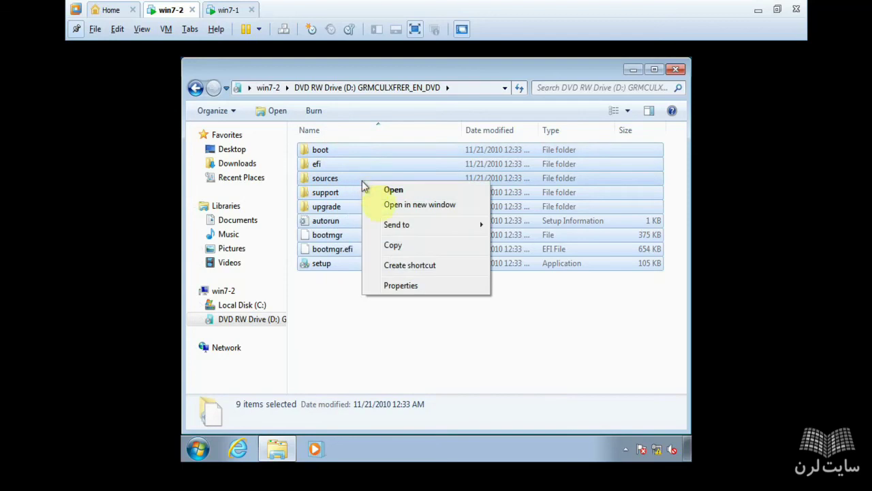
pyautogui.click(399, 246)
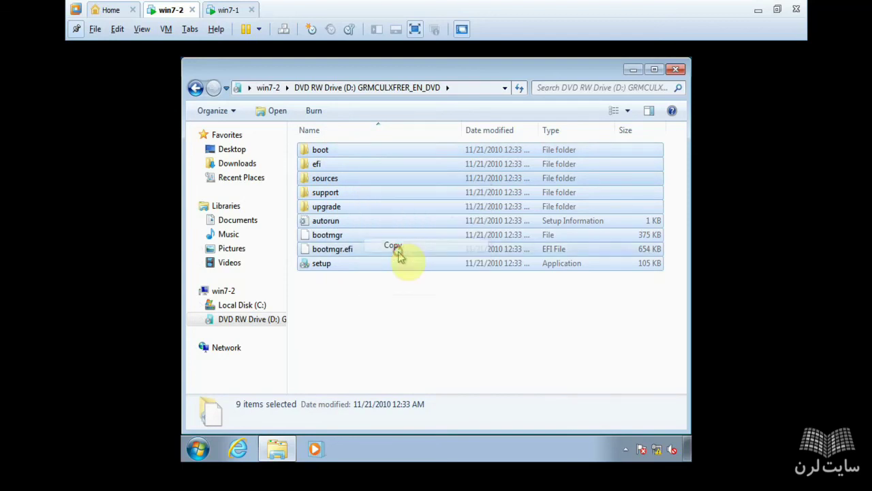
# Step: Paste the DVD files into the shared win7 desktop folder
pyautogui.click(631, 71)
pyautogui.doubleClick(310, 155)
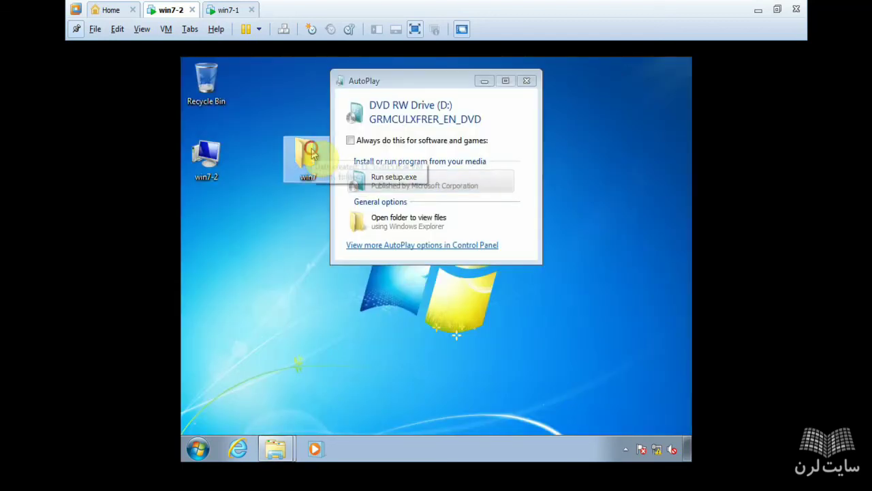
pyautogui.rightClick(353, 215)
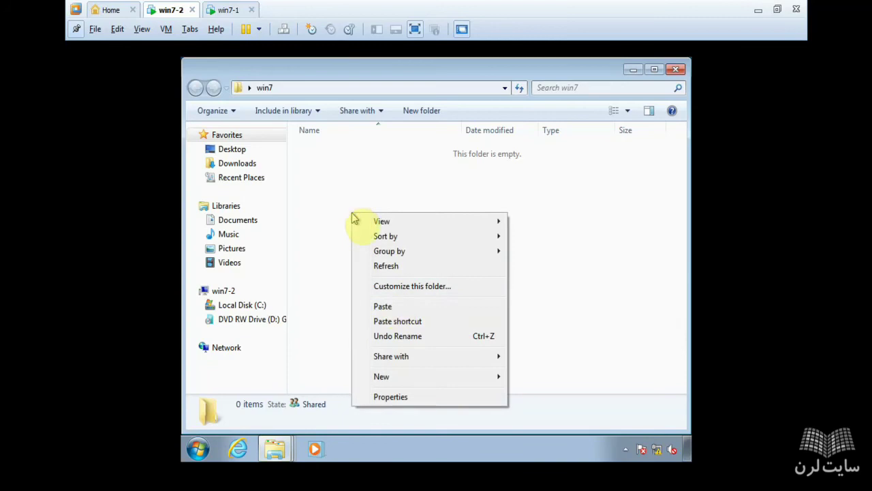
pyautogui.click(383, 306)
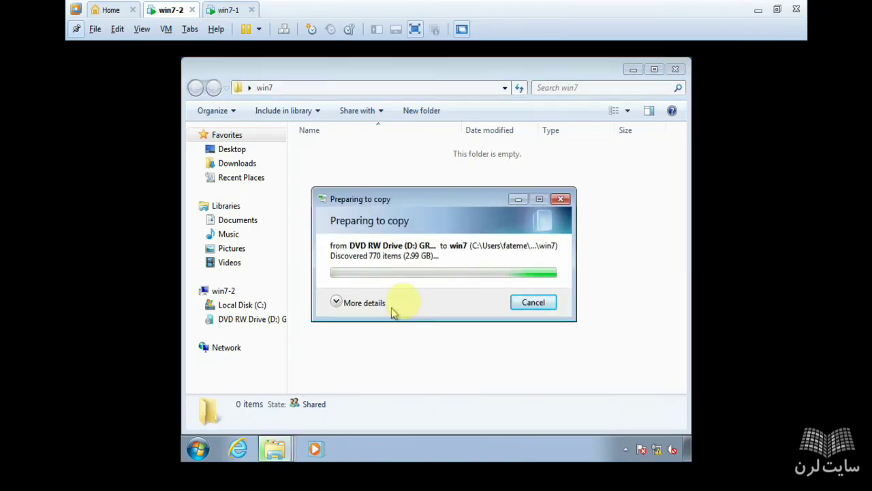
pyautogui.moveTo(384, 203); pyautogui.dragTo(412, 195)
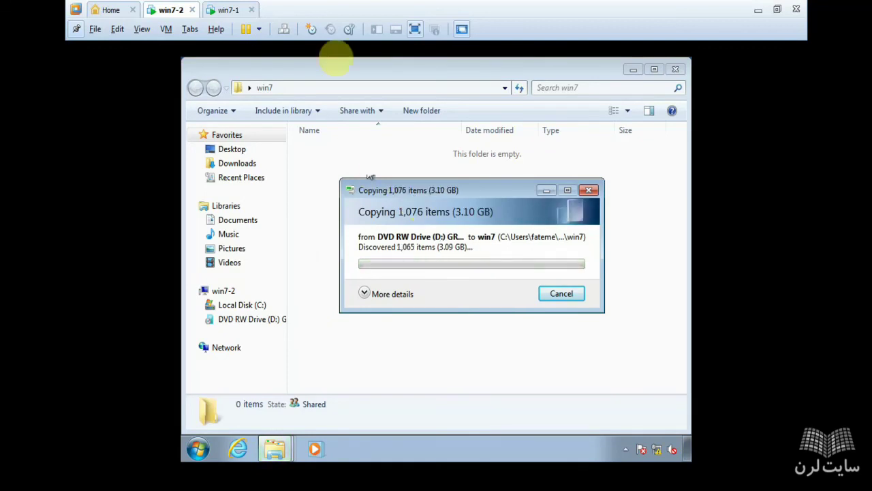
pyautogui.click(238, 11)
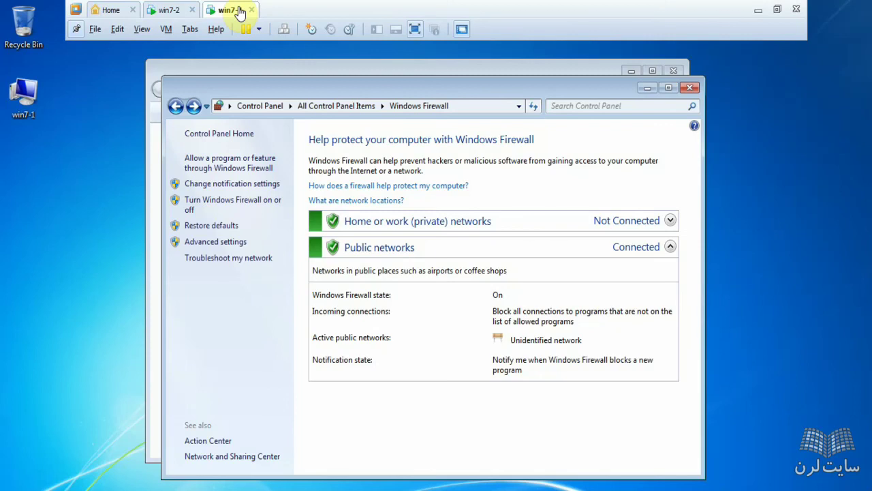
# Step: On win7-1, open Run and begin a network path with '\\' over the old ping entry
pyautogui.click(121, 99)
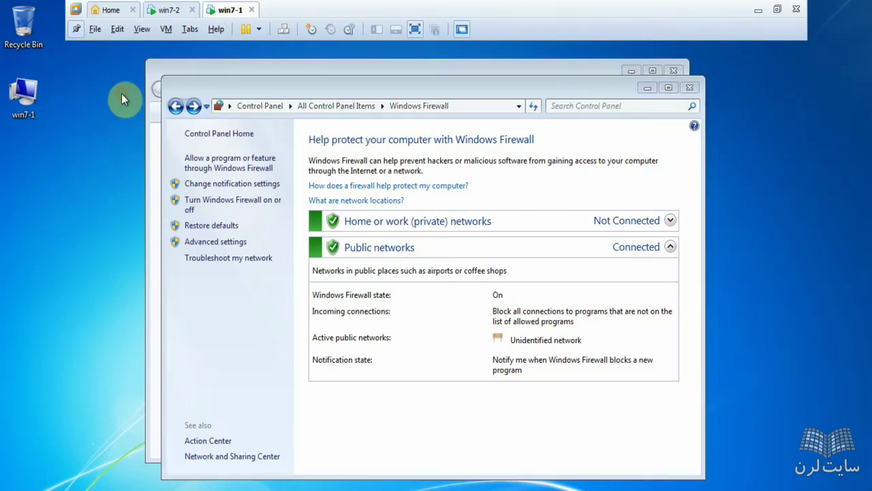
pyautogui.press('super+r')
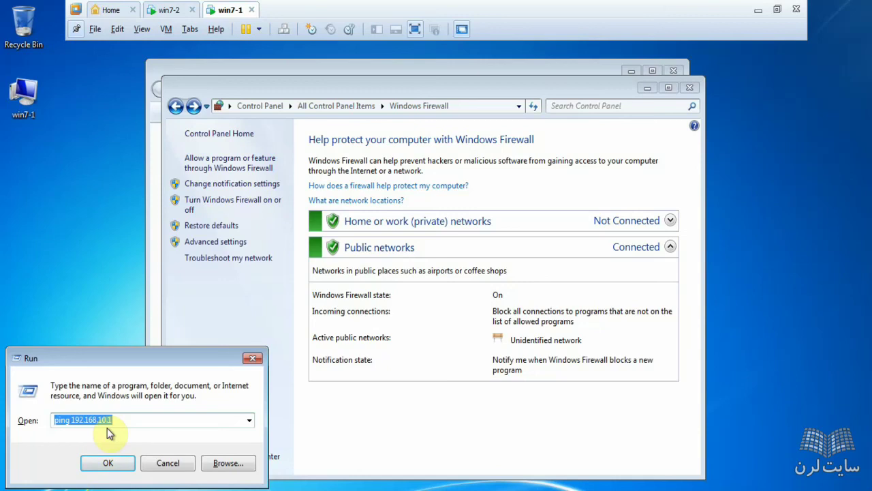
pyautogui.write('\\\\')
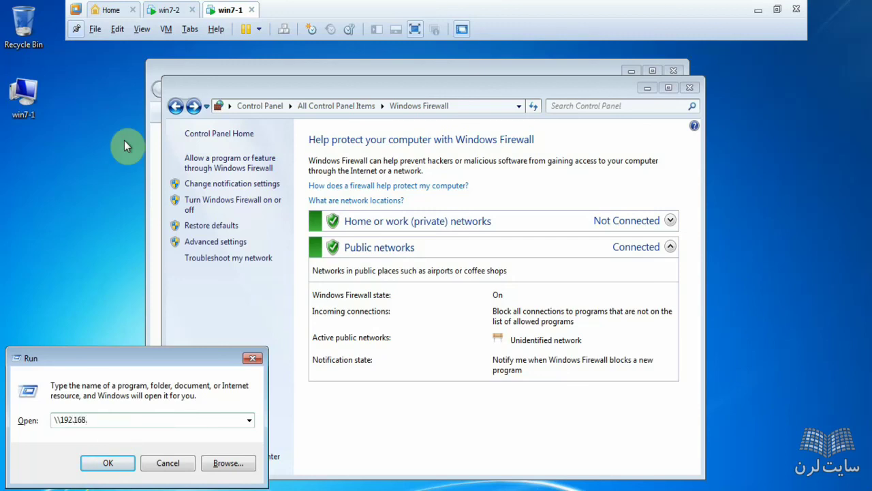
# Step: Connect to 192.168.10.1 and look up the account name in win7-2's Start menu
pyautogui.press('Return')
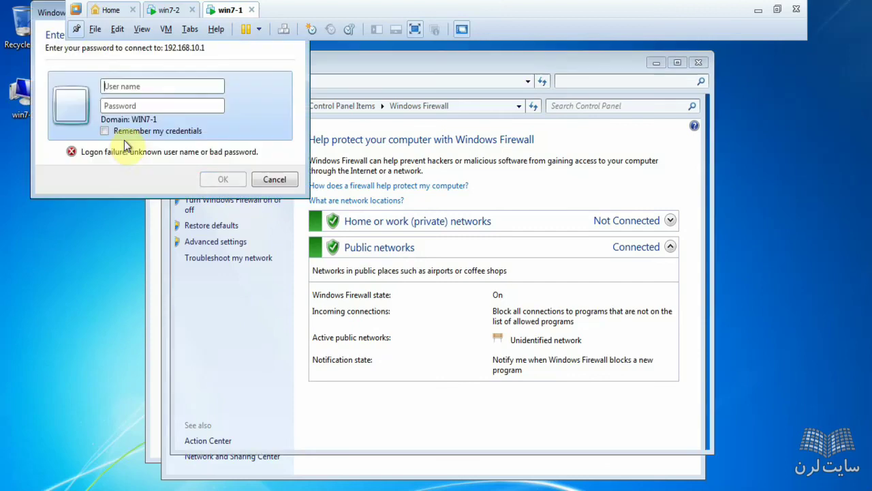
pyautogui.click(164, 14)
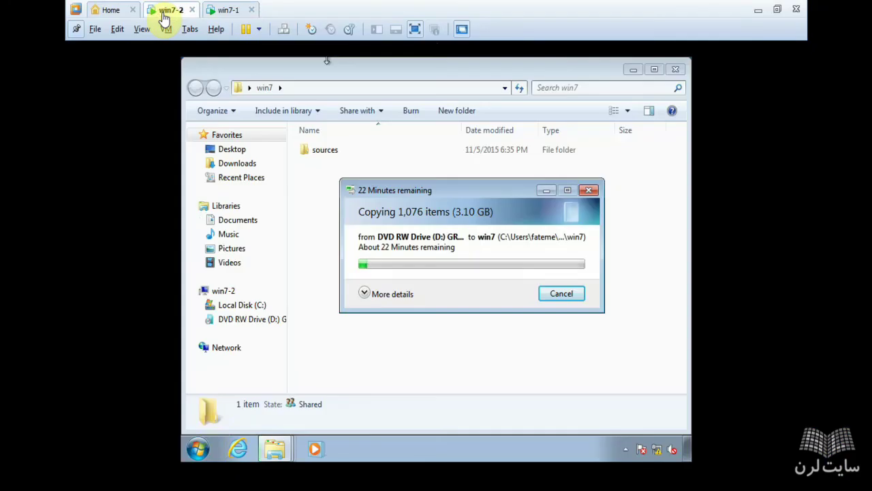
pyautogui.click(200, 450)
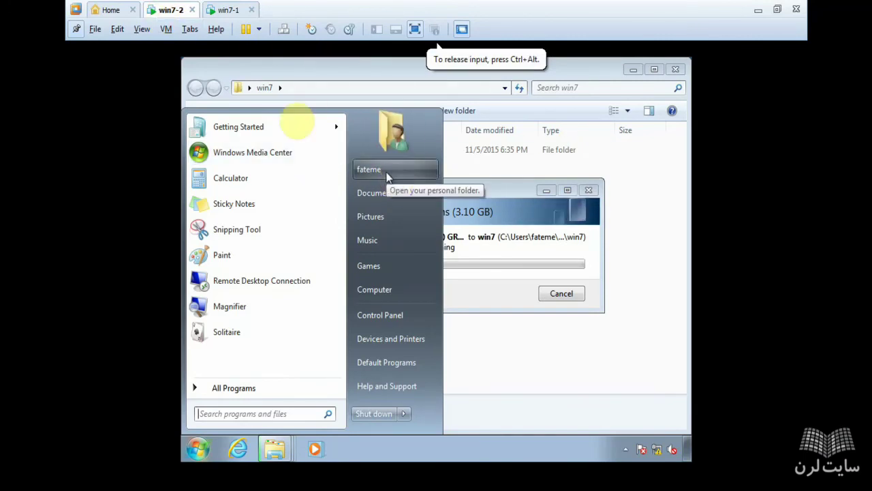
# Step: Back on win7-1, enter win7-2's user name and password in Windows Security to sign in
pyautogui.click(223, 11)
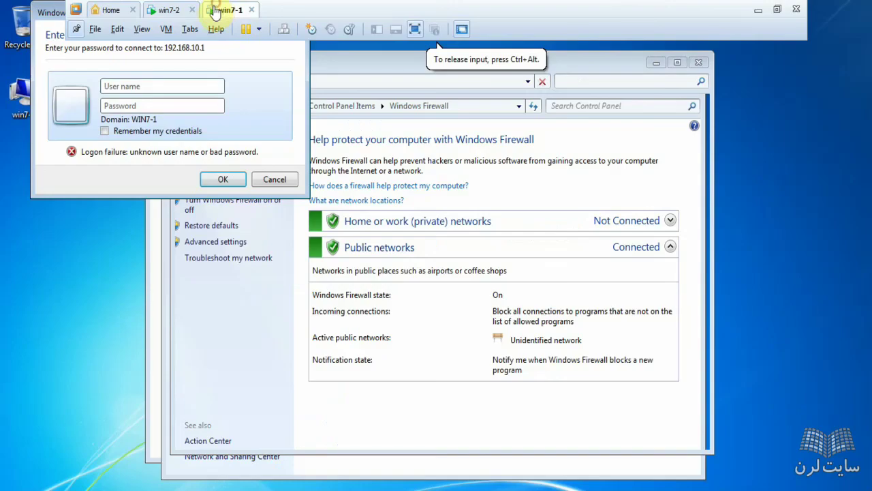
pyautogui.click(143, 86)
pyautogui.write('fateme')
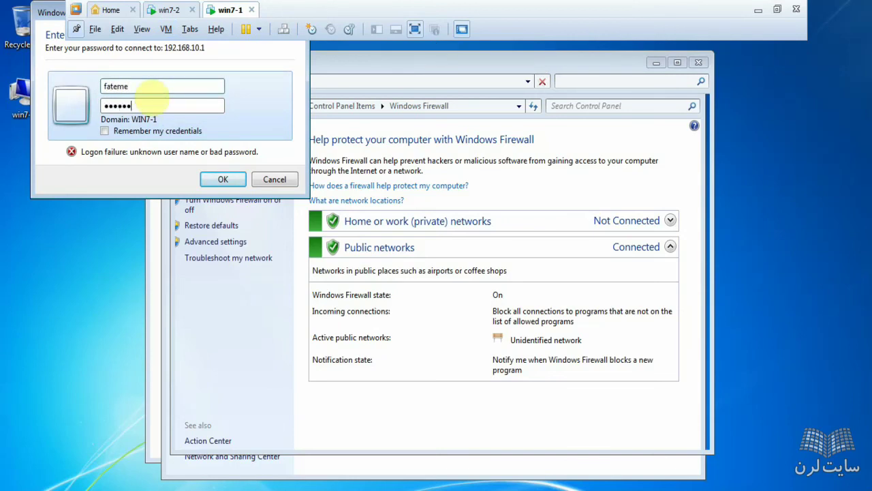
pyautogui.press('Return')
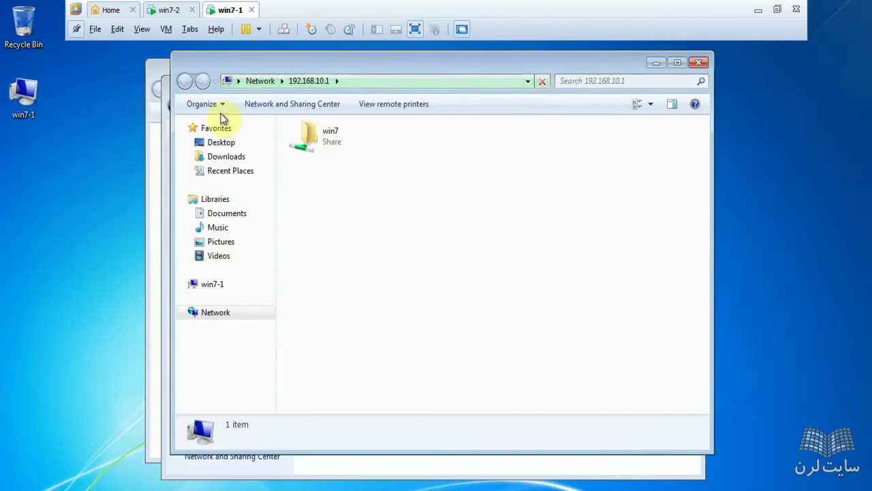
# Step: Open the shared win7 folder to see its sources folder, then close the share window
pyautogui.click(322, 147)
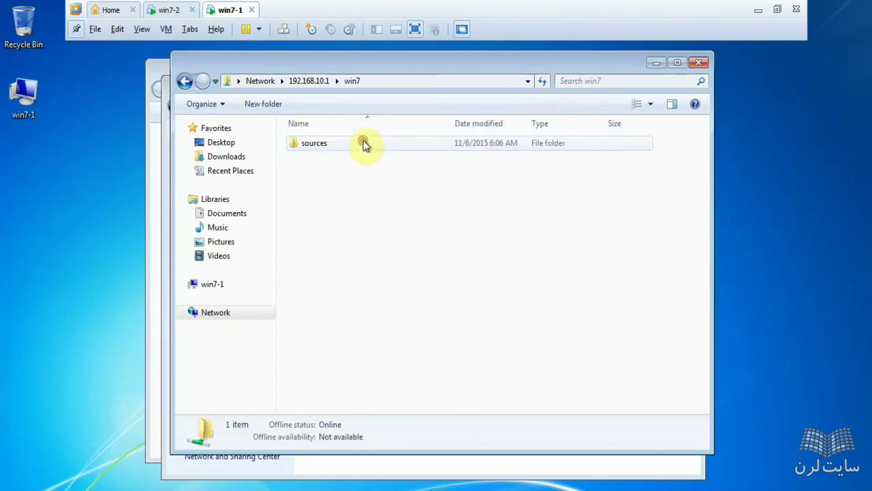
pyautogui.click(327, 145)
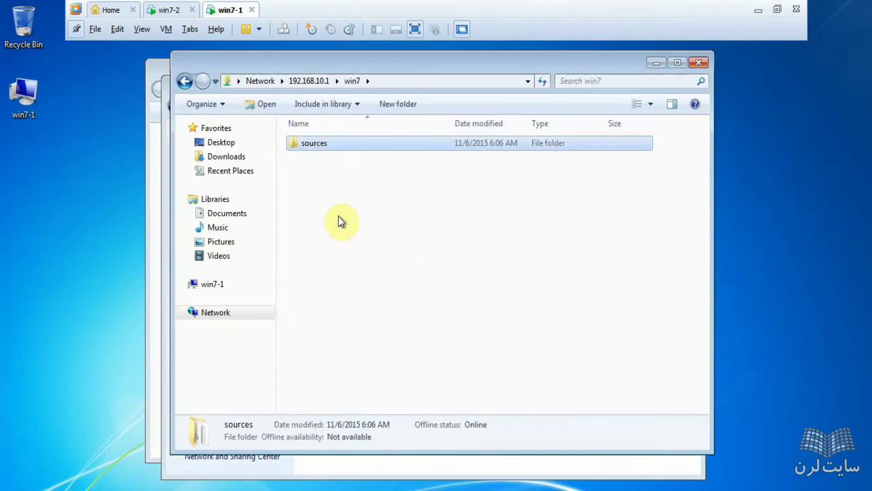
pyautogui.click(164, 11)
pyautogui.click(415, 248)
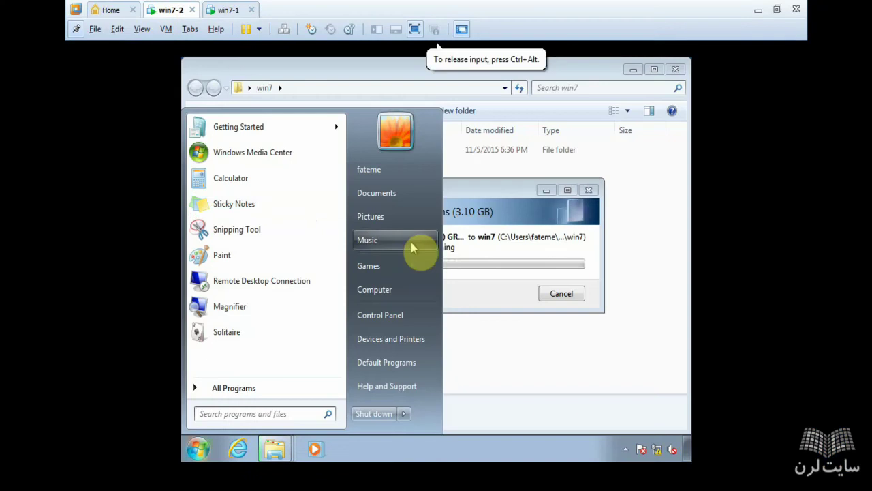
pyautogui.click(228, 10)
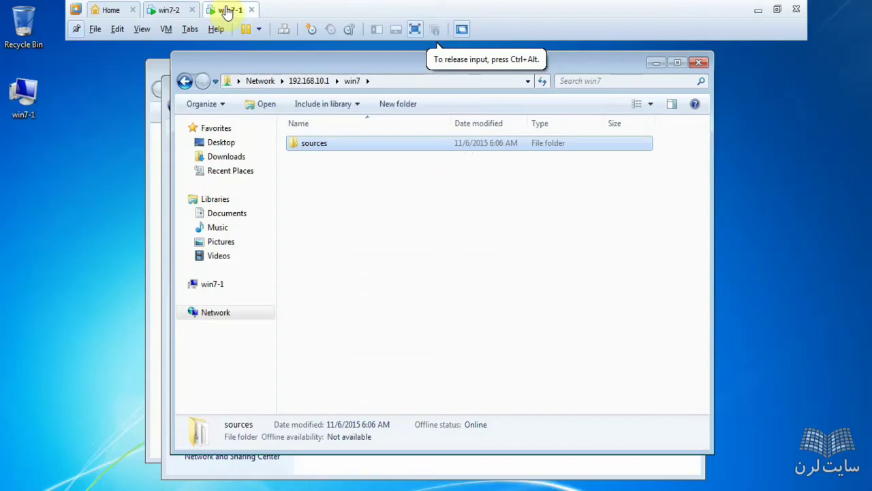
pyautogui.click(700, 63)
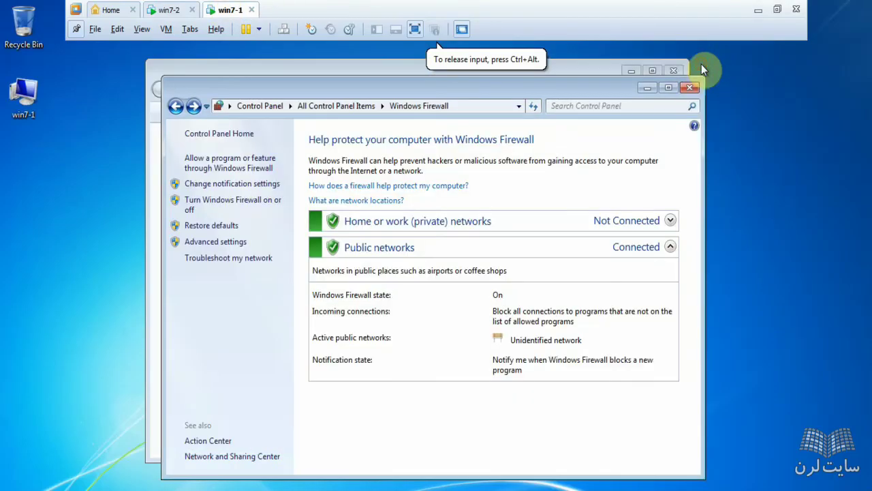
# Step: On win7-2, connect to \\192.168.10.2 from the Run box
pyautogui.click(163, 8)
pyautogui.click(338, 67)
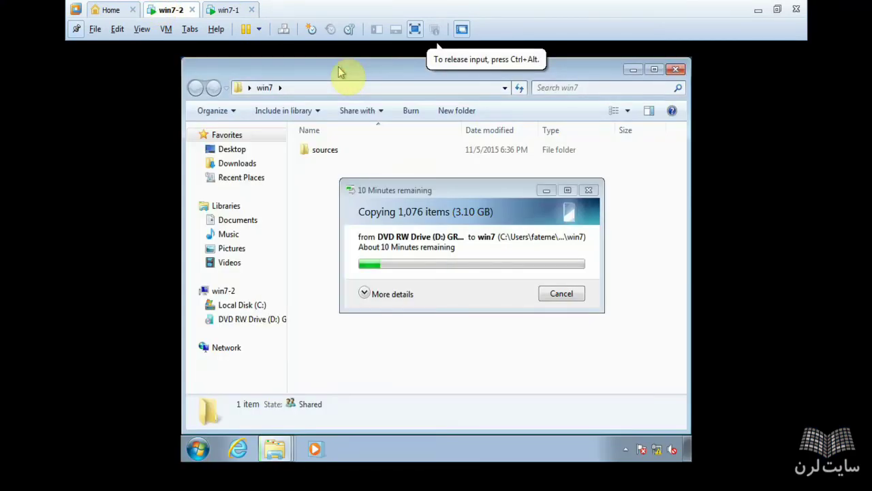
pyautogui.press('super+r')
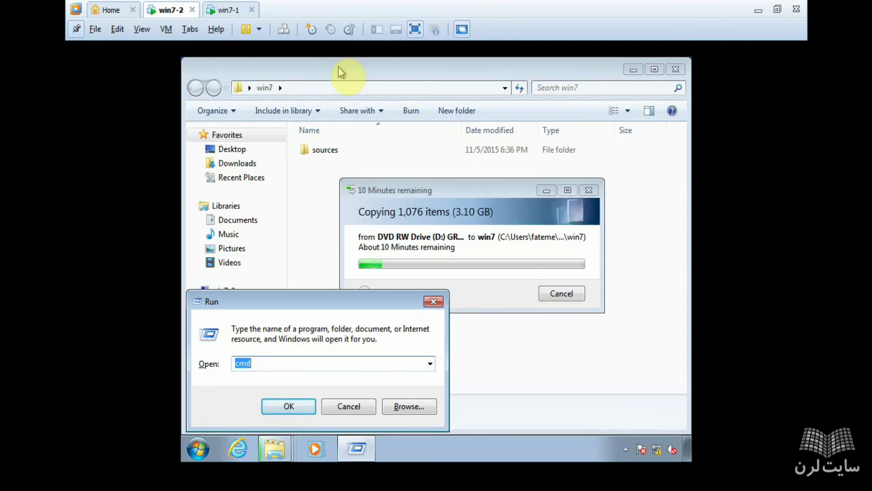
pyautogui.write('\\')
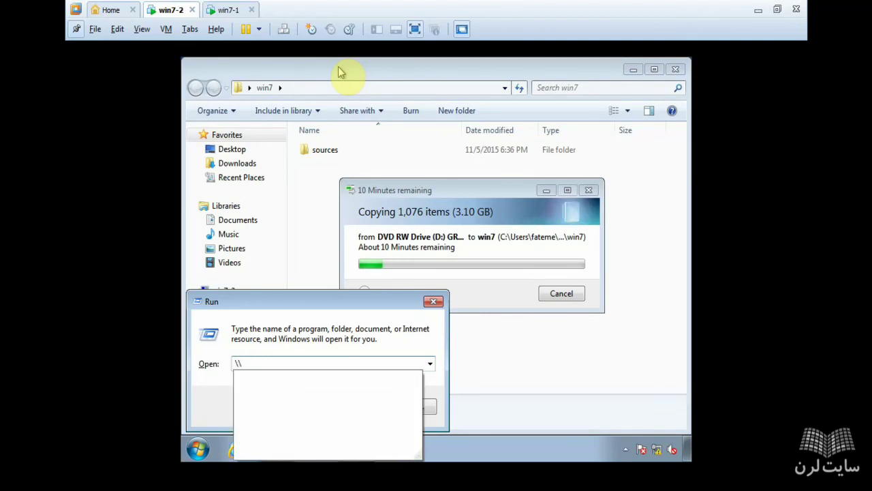
pyautogui.write('192.')
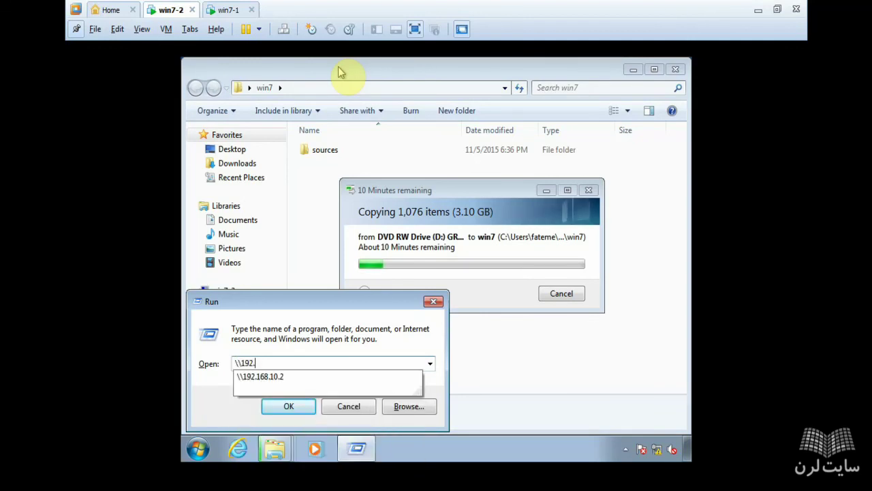
pyautogui.write('168.10.')
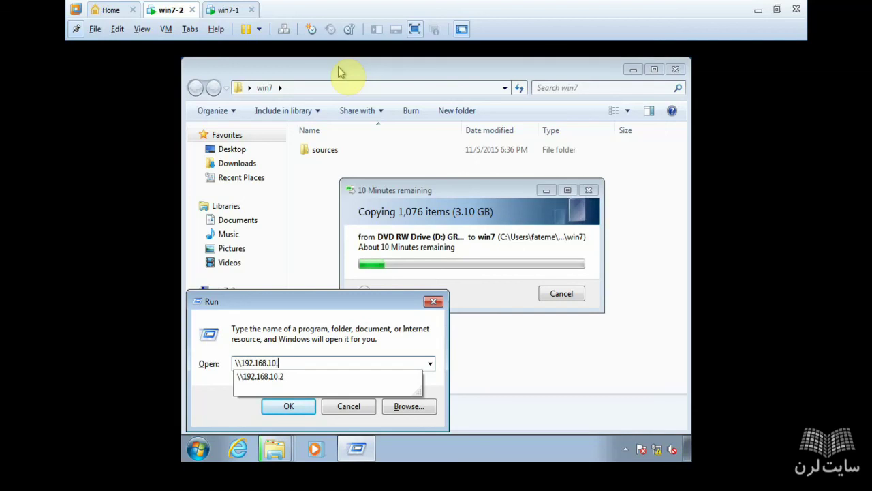
pyautogui.write('2')
pyautogui.press('Return')
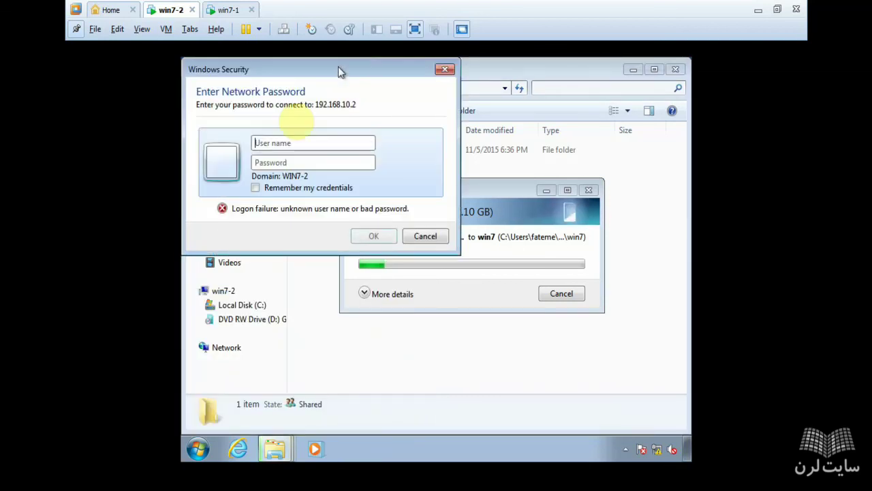
# Step: Look up win7-1's account name in its Start menu, then submit the credentials on win7-2
pyautogui.click(229, 9)
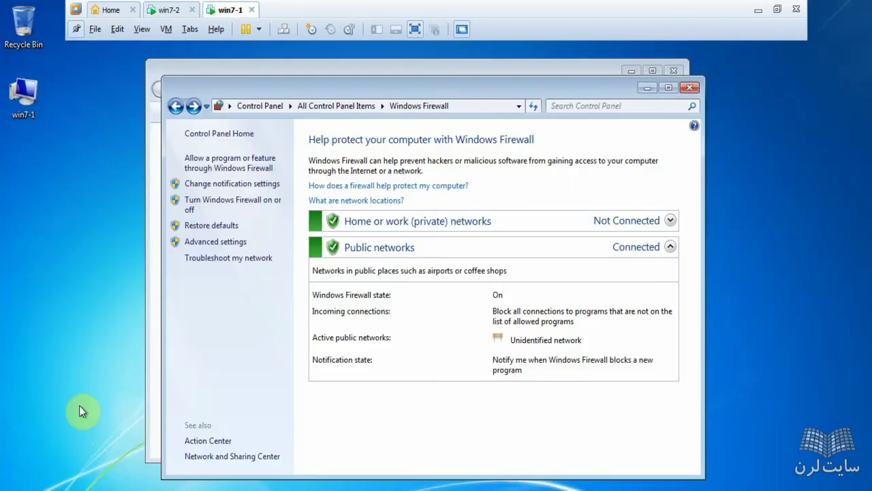
pyautogui.click(10, 488)
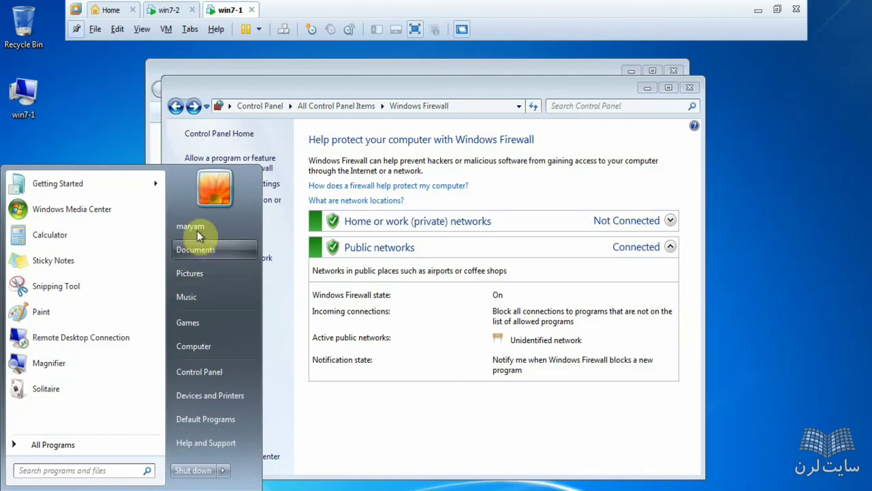
pyautogui.click(167, 9)
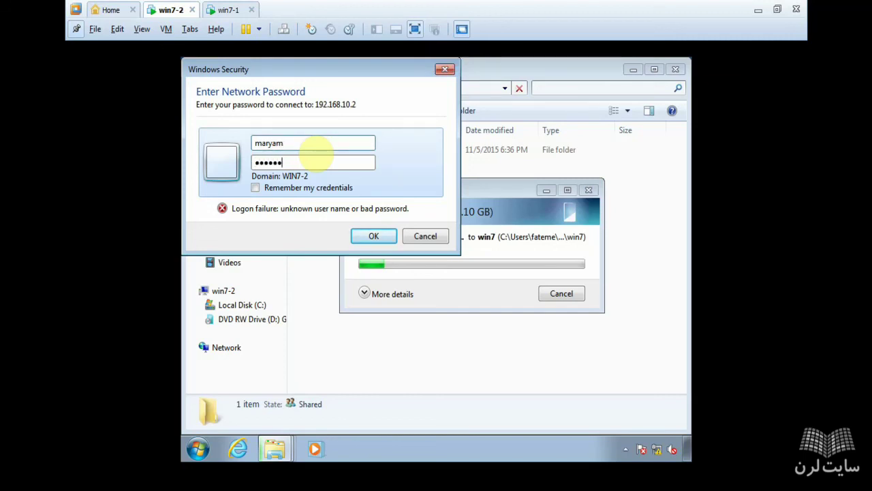
pyautogui.press('Return')
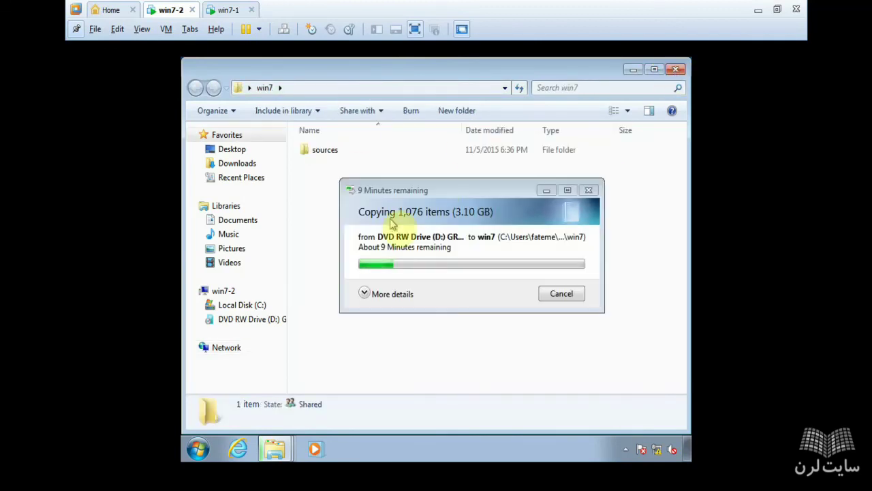
# Step: Open Taskbar and Start Menu Properties on win7-2 from the taskbar's context menu
pyautogui.moveTo(372, 198); pyautogui.dragTo(393, 196)
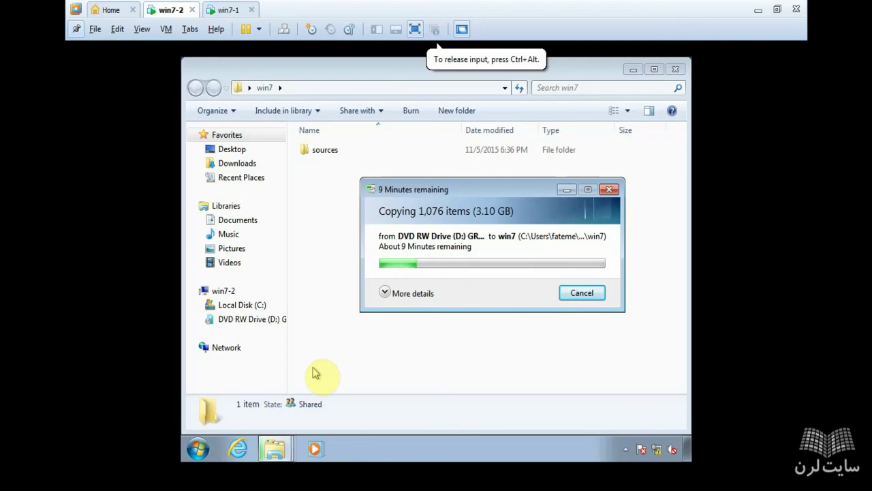
pyautogui.press('super+r')
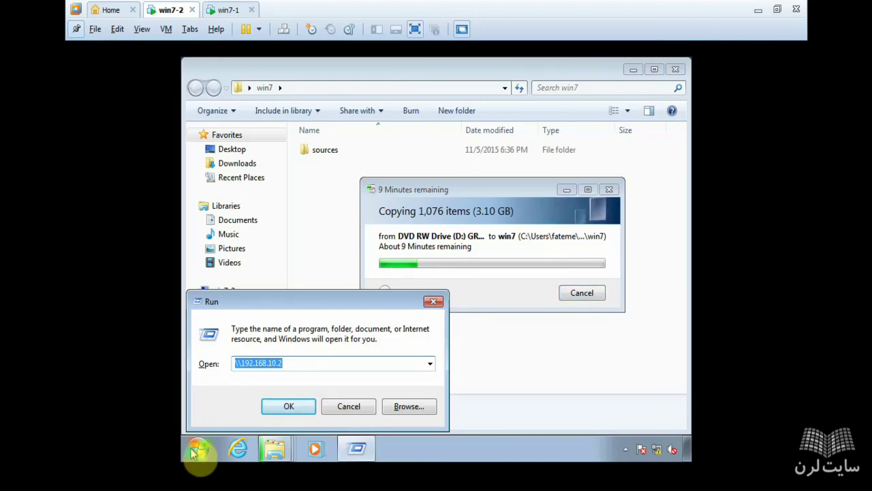
pyautogui.click(197, 448)
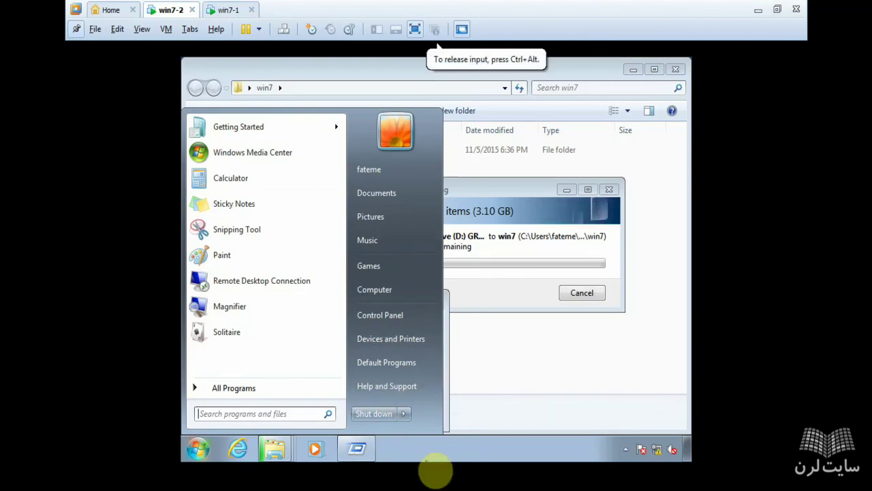
pyautogui.rightClick(421, 447)
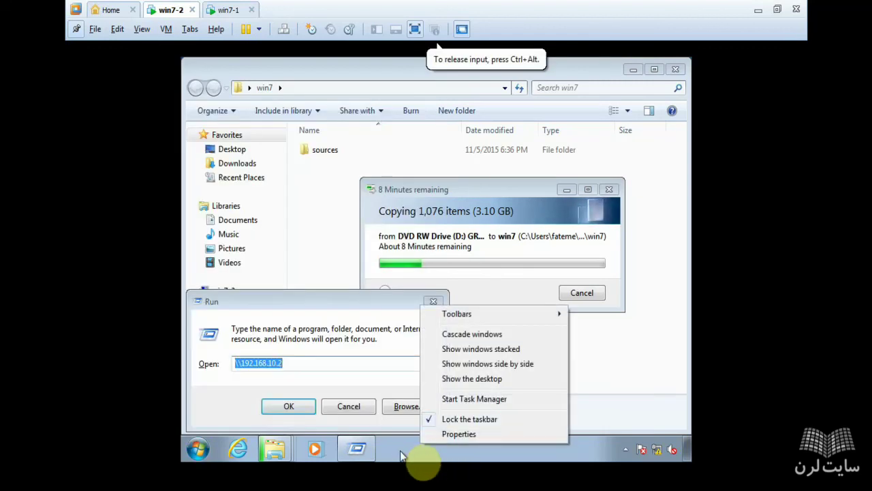
pyautogui.click(491, 403)
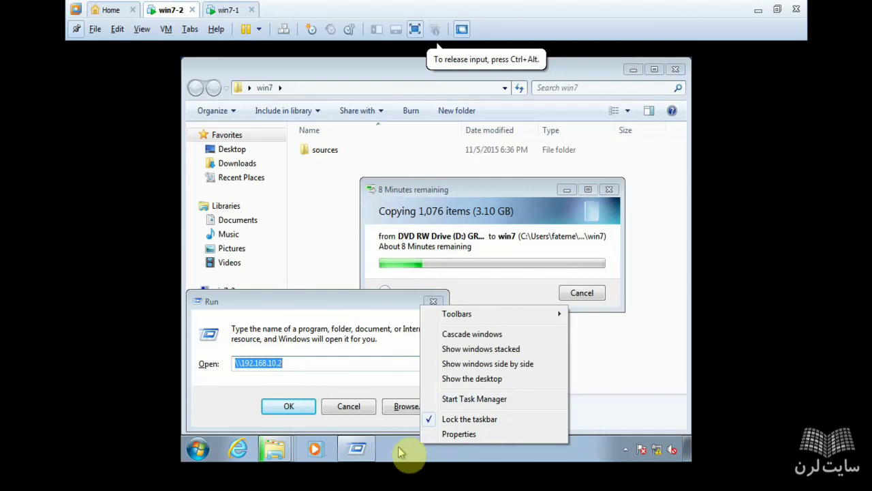
pyautogui.rightClick(403, 453)
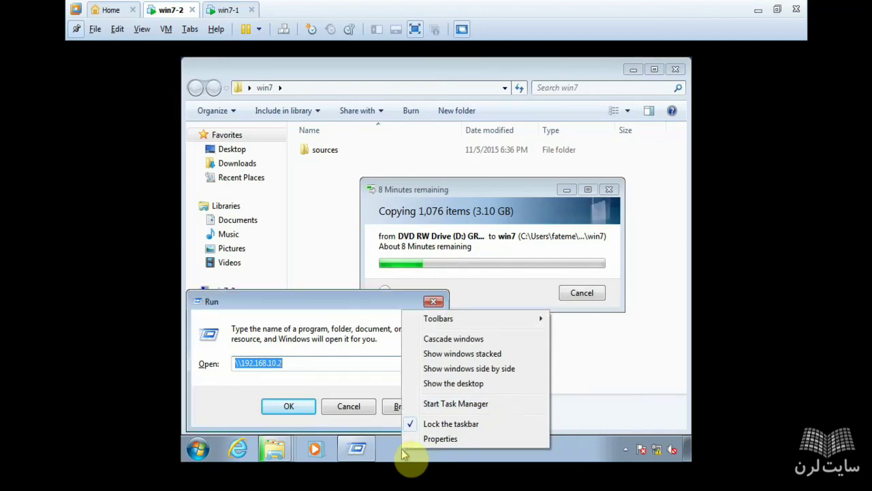
pyautogui.click(427, 440)
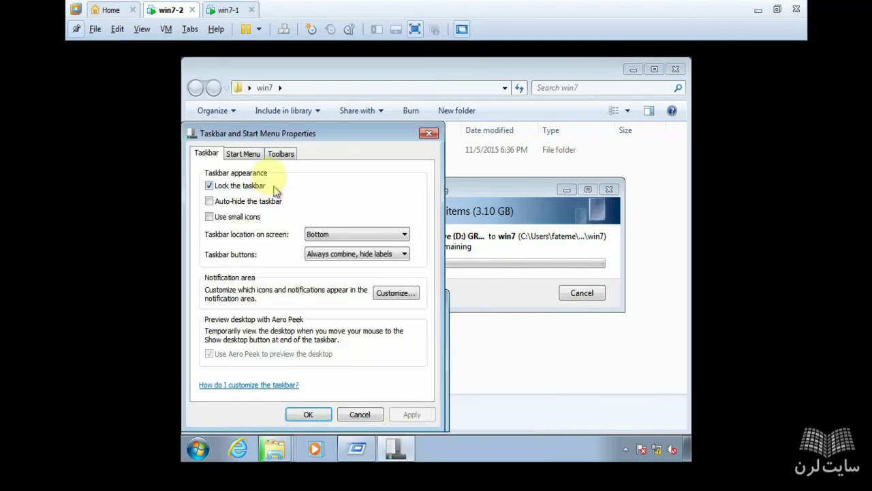
# Step: Enable the Run command in the Start menu customization list and apply the change
pyautogui.click(250, 154)
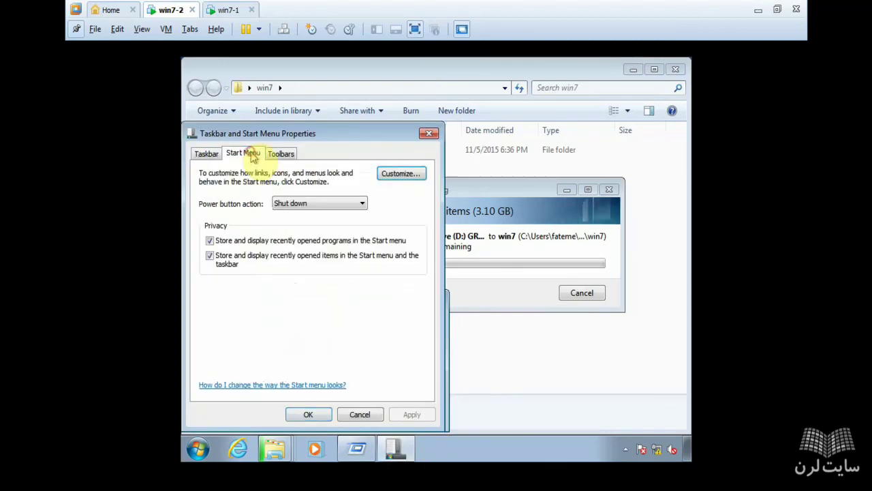
pyautogui.click(418, 174)
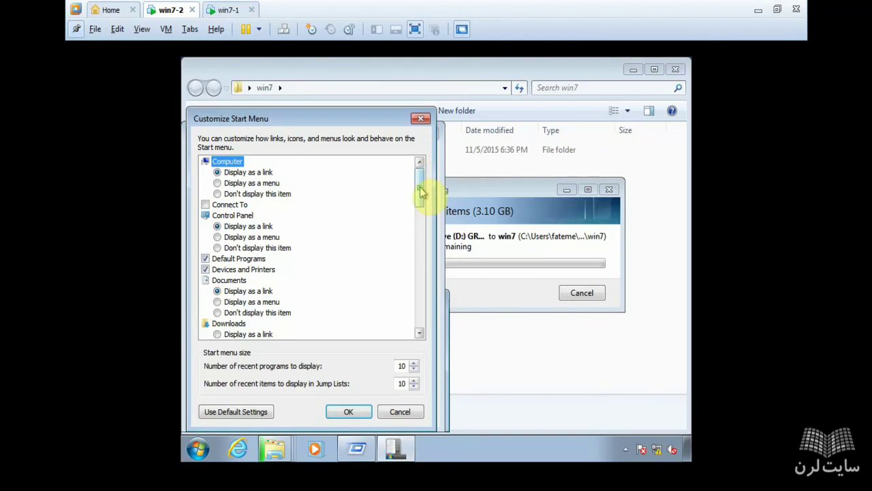
pyautogui.moveTo(421, 193); pyautogui.dragTo(418, 283)
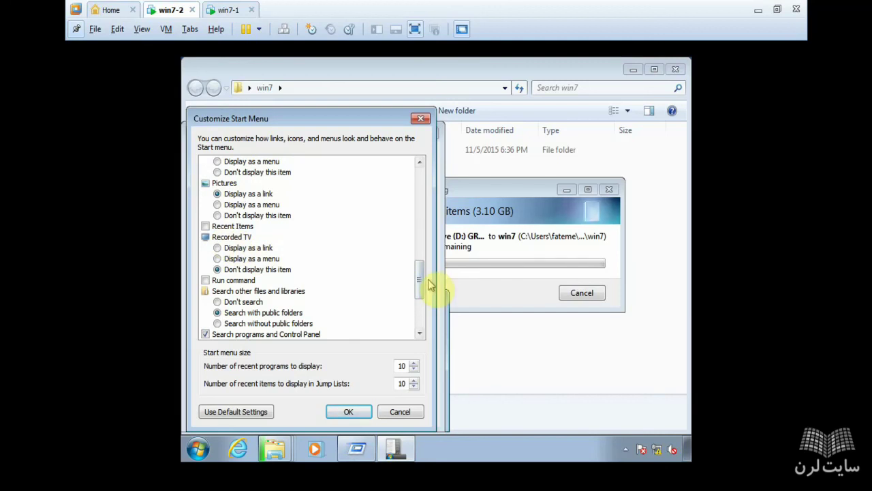
pyautogui.click(206, 280)
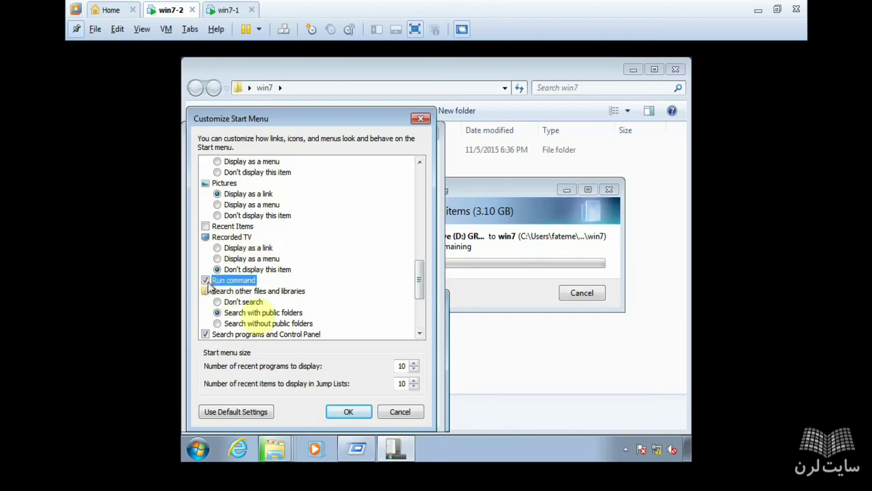
pyautogui.click(354, 412)
pyautogui.click(421, 415)
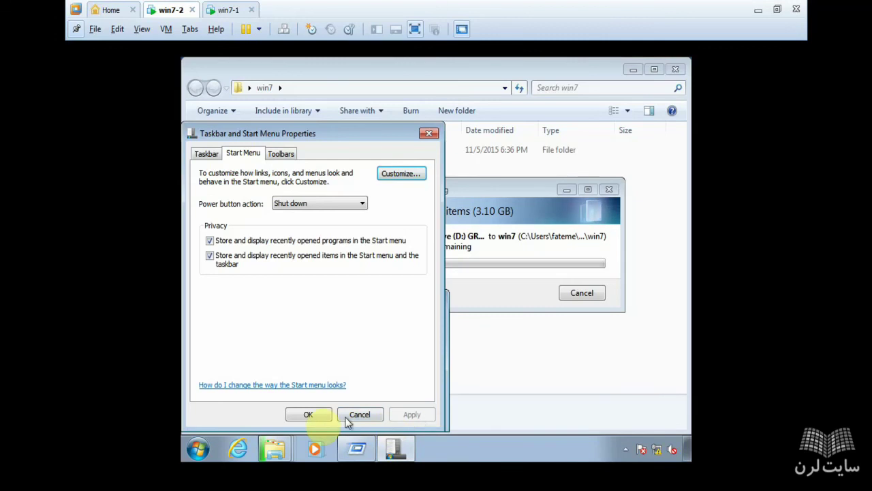
pyautogui.click(310, 415)
# Step: Test Run on win7-2 twice from the Start menu and once via searching 'run', cancelling each time
pyautogui.click(198, 448)
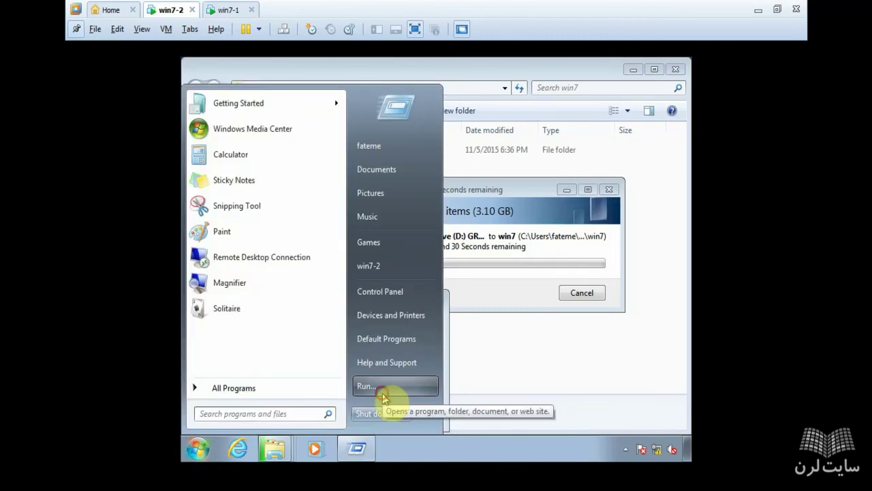
pyautogui.click(382, 392)
pyautogui.click(347, 408)
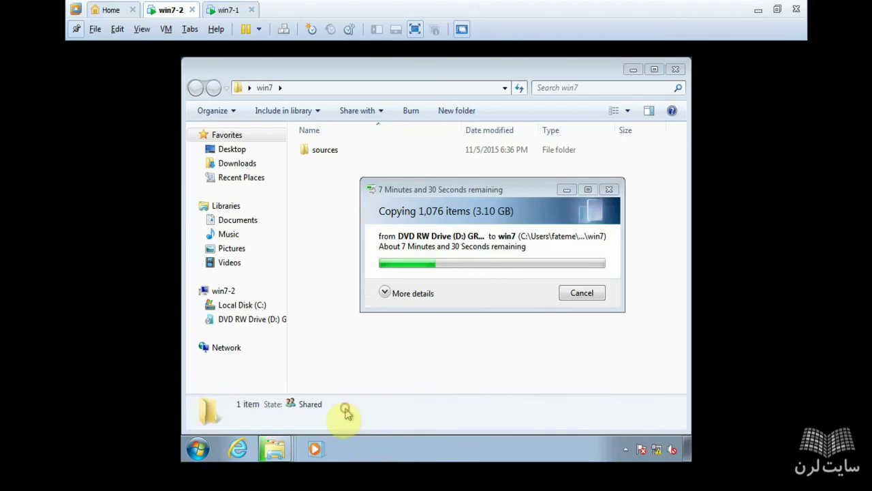
pyautogui.click(200, 449)
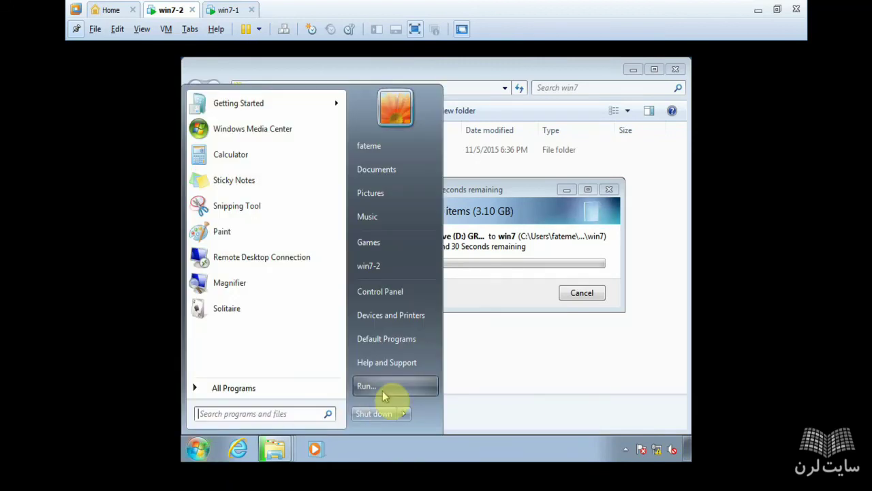
pyautogui.click(382, 394)
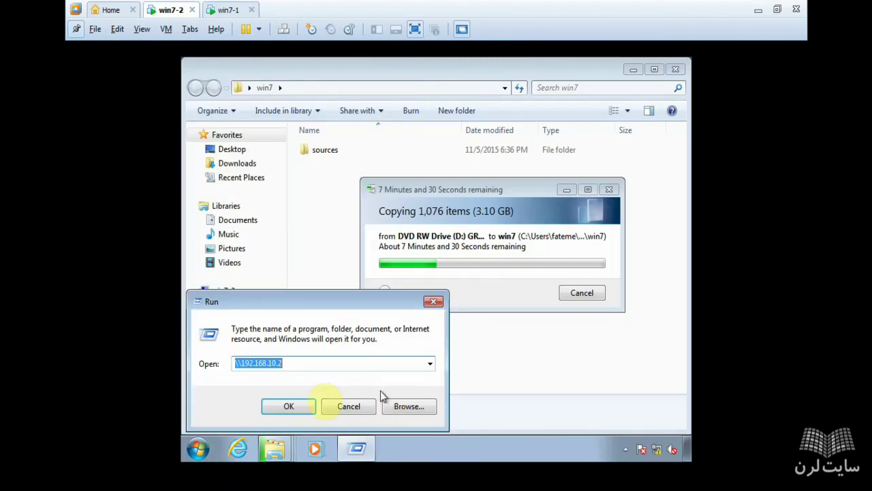
pyautogui.click(348, 407)
pyautogui.click(200, 450)
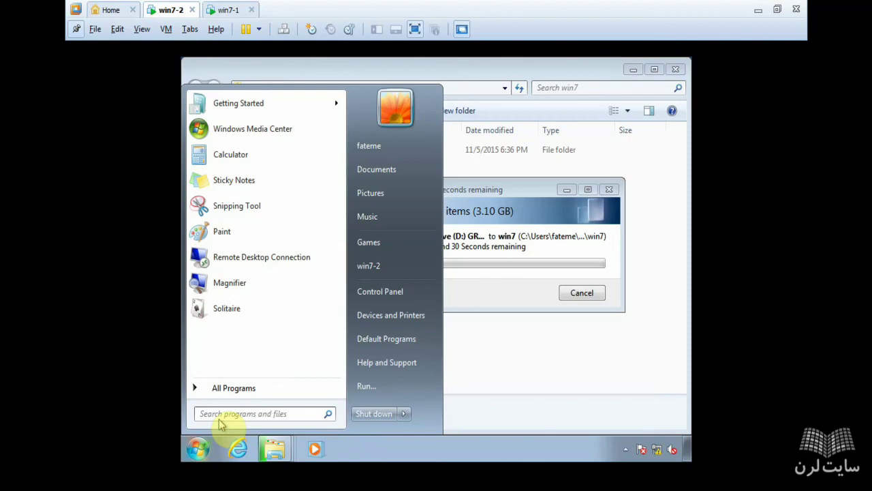
pyautogui.write('run')
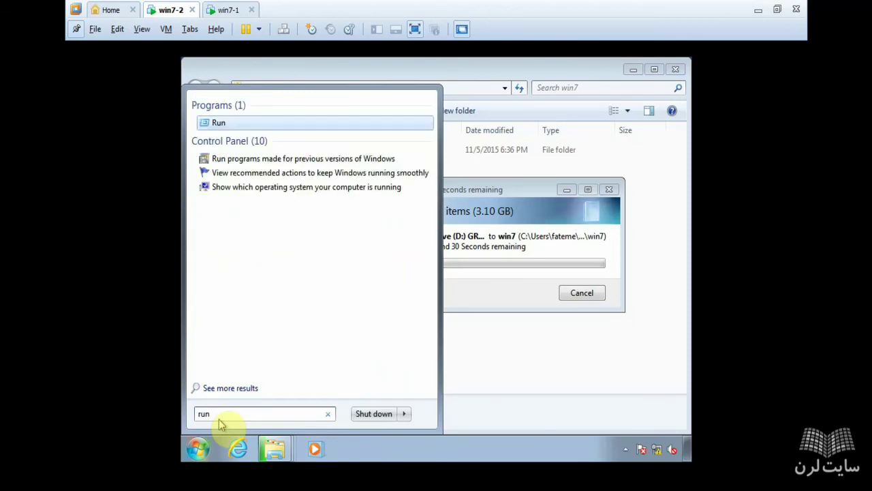
pyautogui.press('Return')
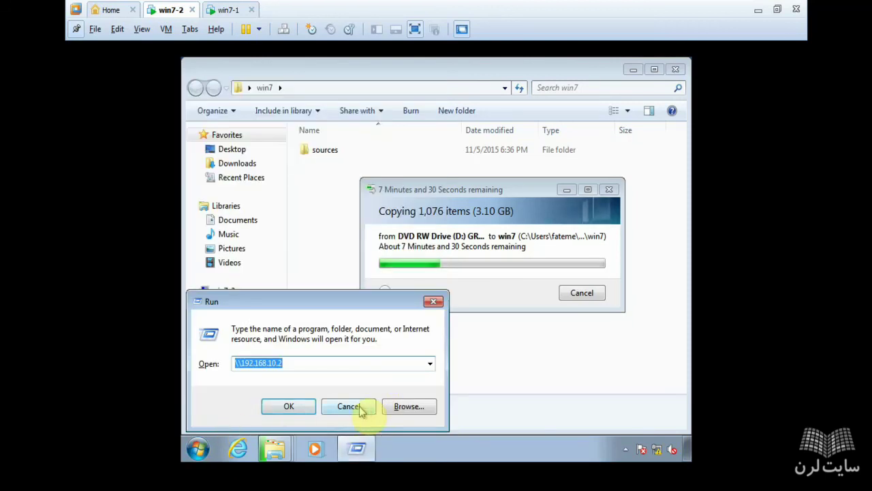
pyautogui.click(348, 406)
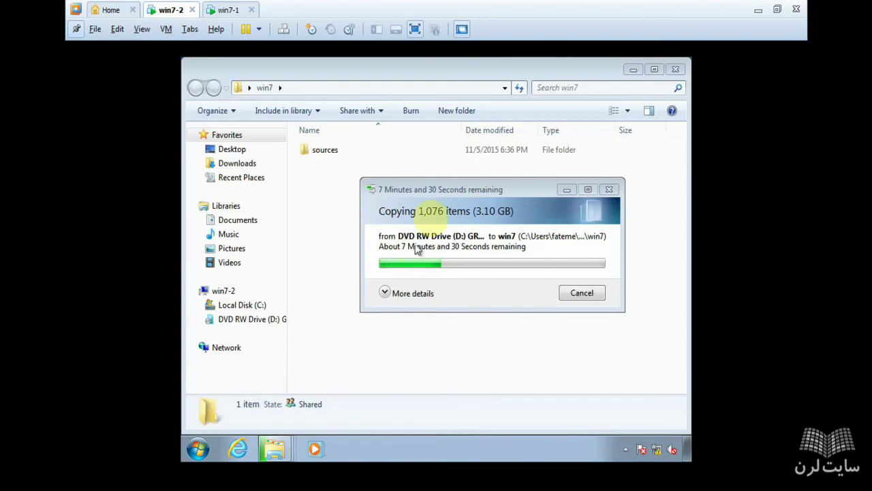
# Step: Take win7-2 out of full-screen mode and nudge the copy progress window aside
pyautogui.moveTo(435, 189); pyautogui.dragTo(392, 185)
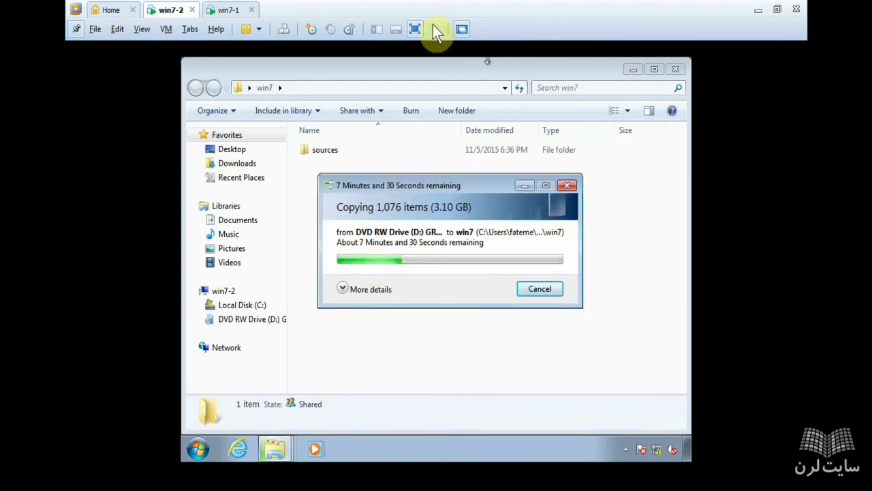
pyautogui.click(415, 29)
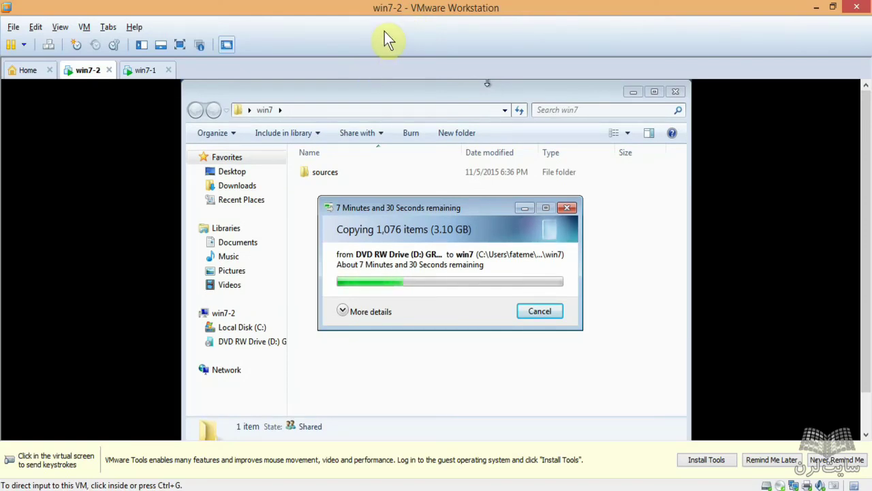
pyautogui.click(367, 80)
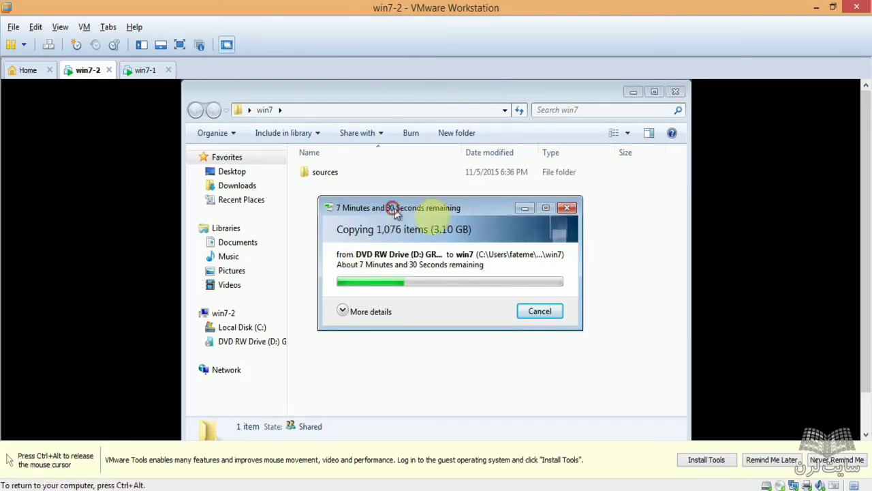
pyautogui.moveTo(394, 210); pyautogui.dragTo(428, 206)
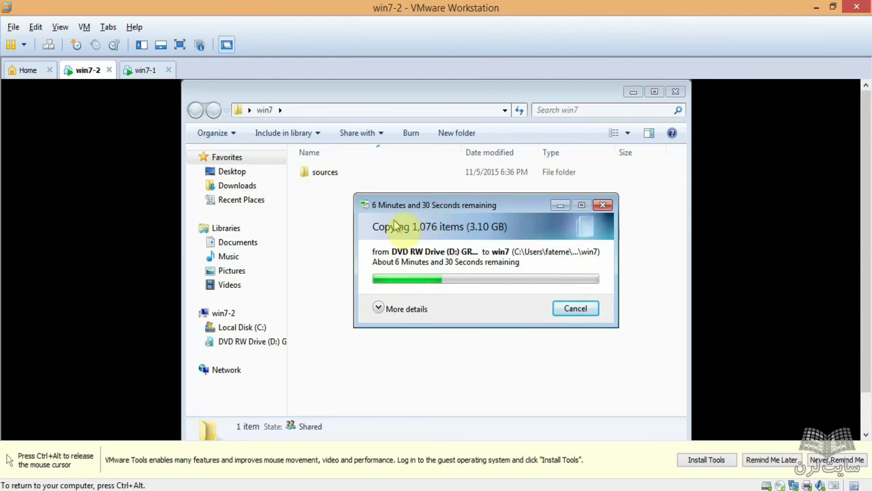
# Step: Once the DVD copy finishes, close the win7 folder window and the AutoPlay prompt
pyautogui.hotkey('ctrl', 'alt')
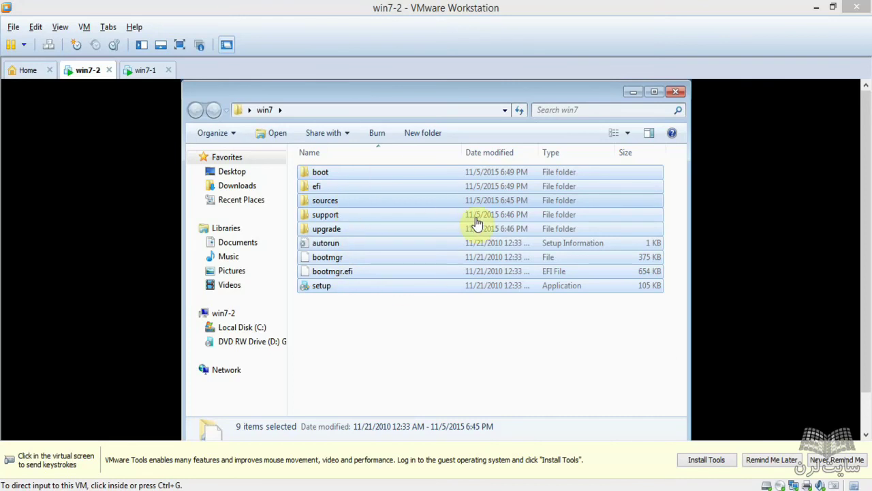
pyautogui.click(584, 98)
pyautogui.click(676, 91)
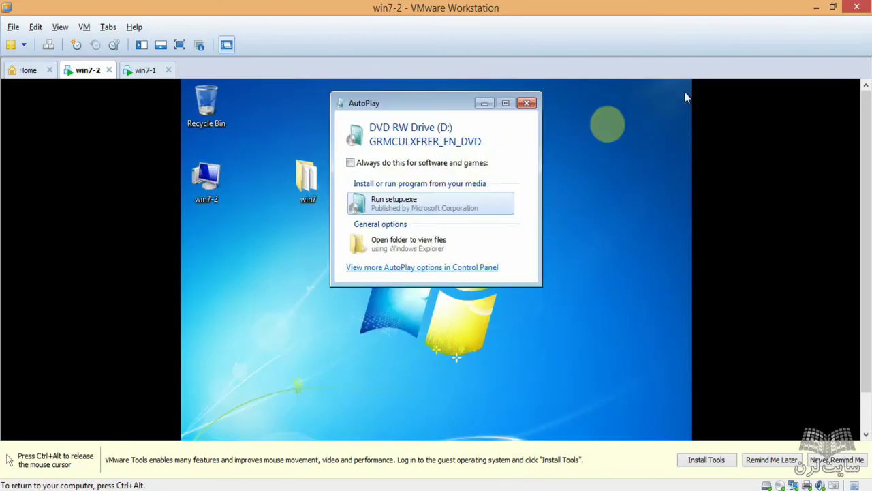
pyautogui.click(530, 103)
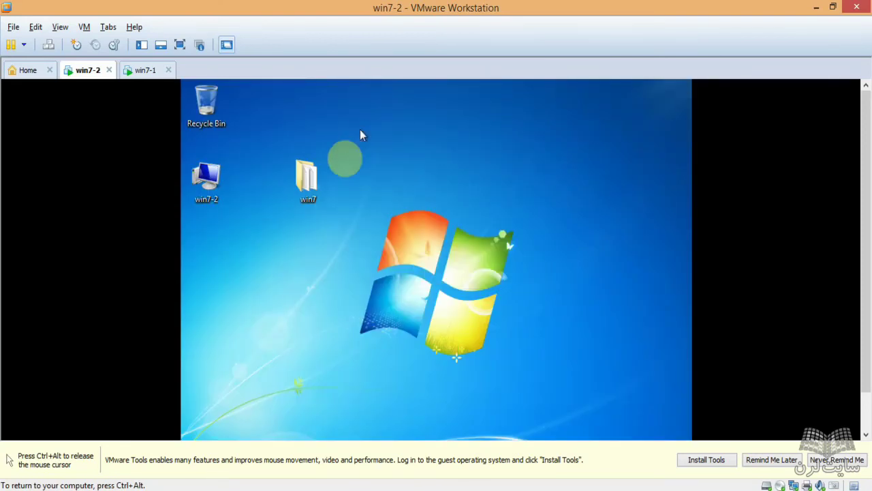
# Step: Reopen the desktop win7 folder, select all nine setup items, and close it
pyautogui.doubleClick(305, 179)
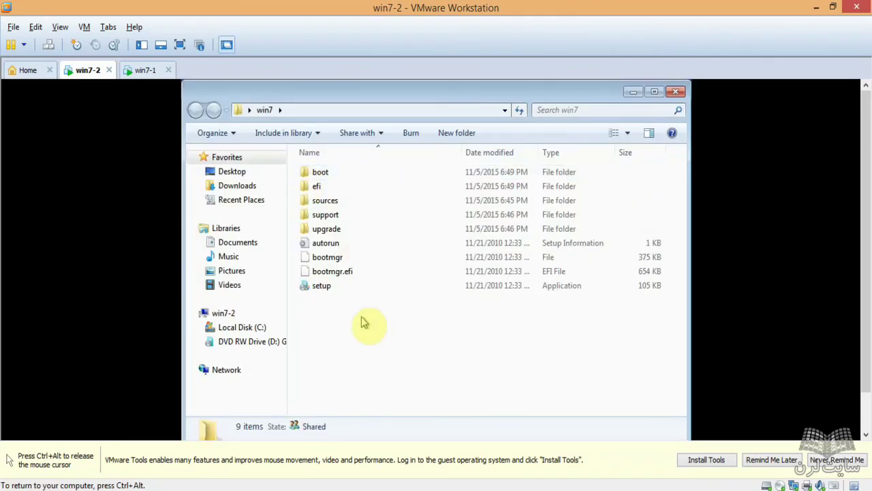
pyautogui.moveTo(360, 315); pyautogui.dragTo(380, 171)
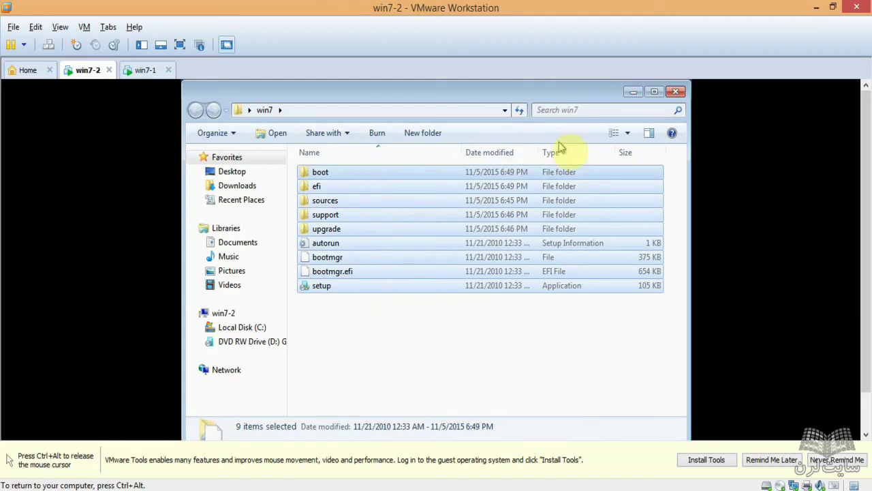
pyautogui.click(677, 92)
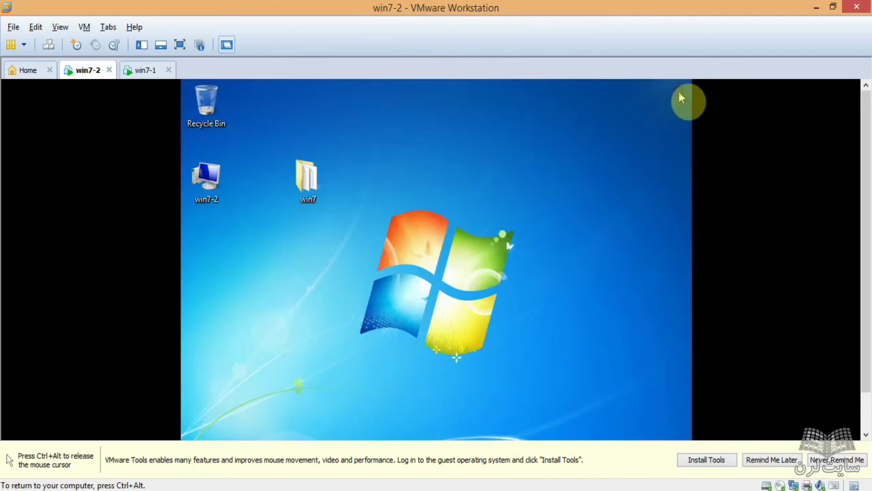
# Step: Show win7-1 full screen, check Local Disk (C:) in Computer, then close that window
pyautogui.click(154, 71)
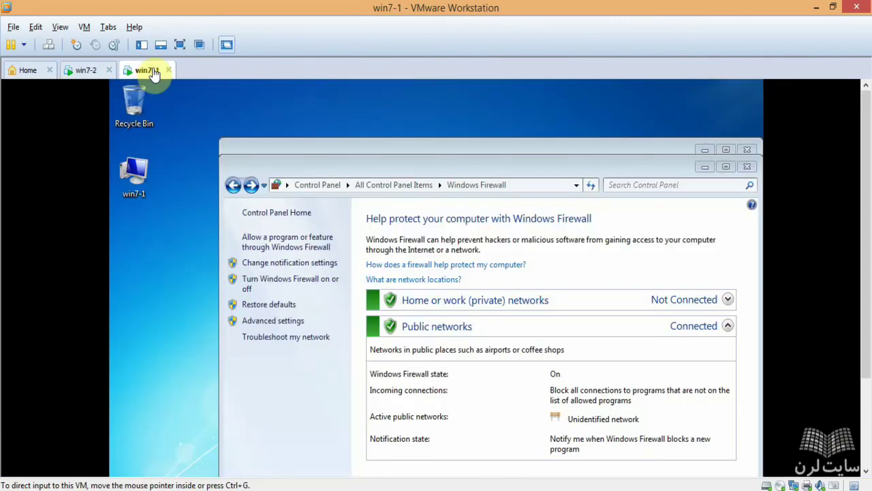
pyautogui.click(180, 44)
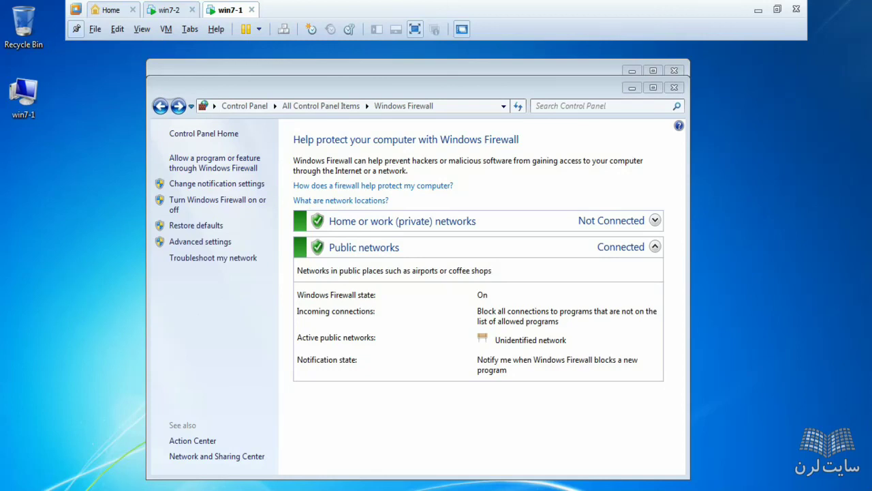
pyautogui.click(31, 486)
pyautogui.click(207, 347)
pyautogui.click(346, 163)
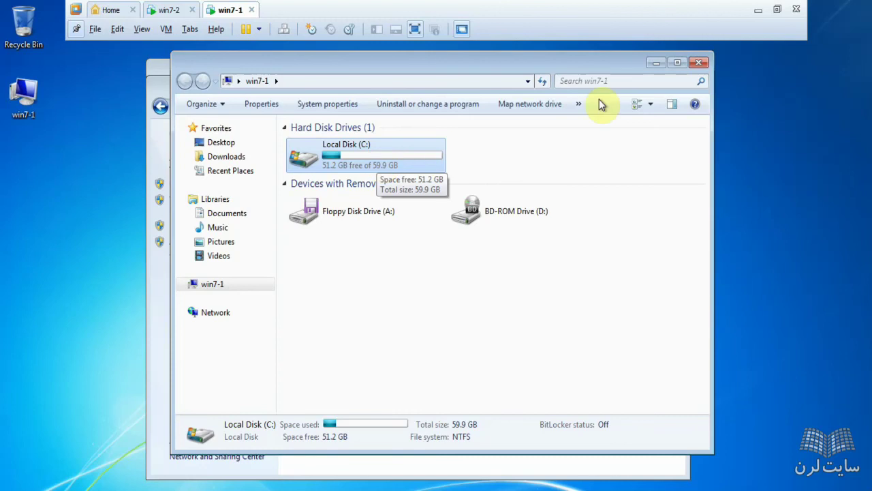
pyautogui.click(698, 63)
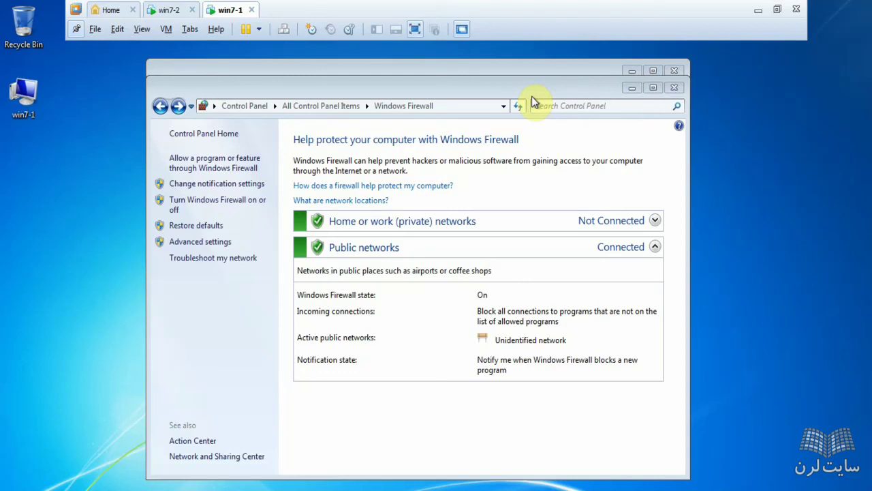
# Step: Run \\192.168.10.1\win7\sources\setup.exe from the Run box on win7-1
pyautogui.press('super+r')
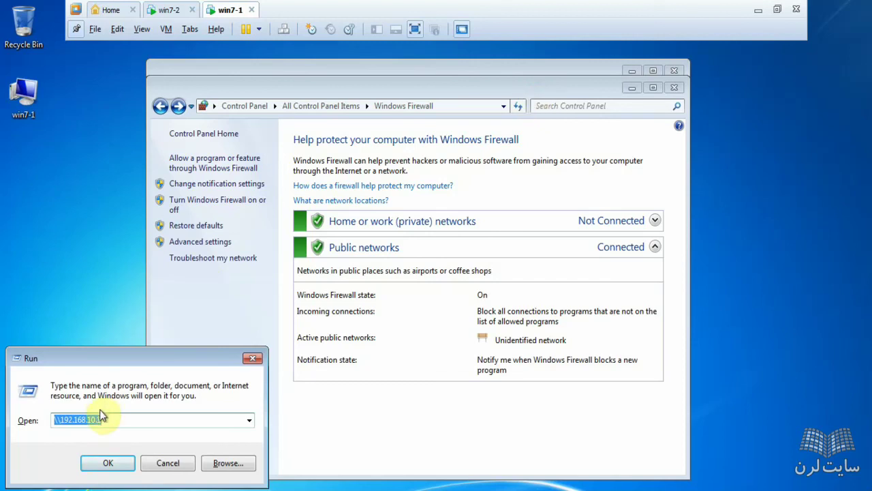
pyautogui.write('\\\\')
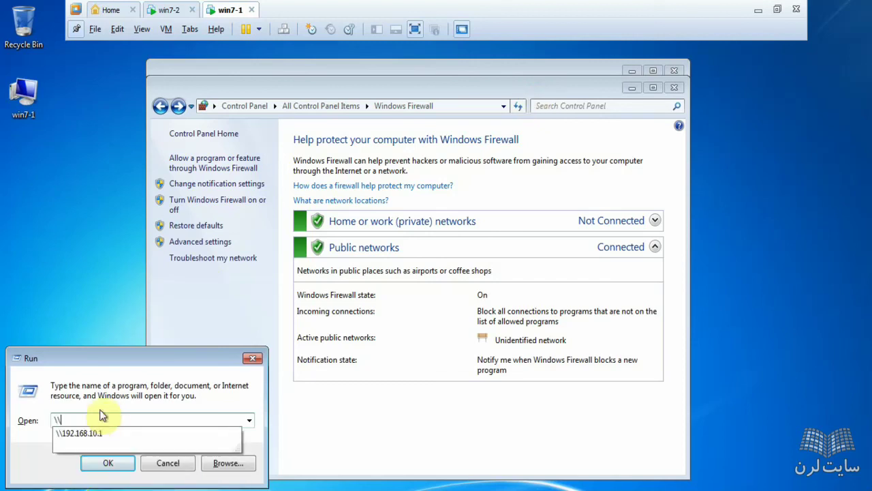
pyautogui.write('win7')
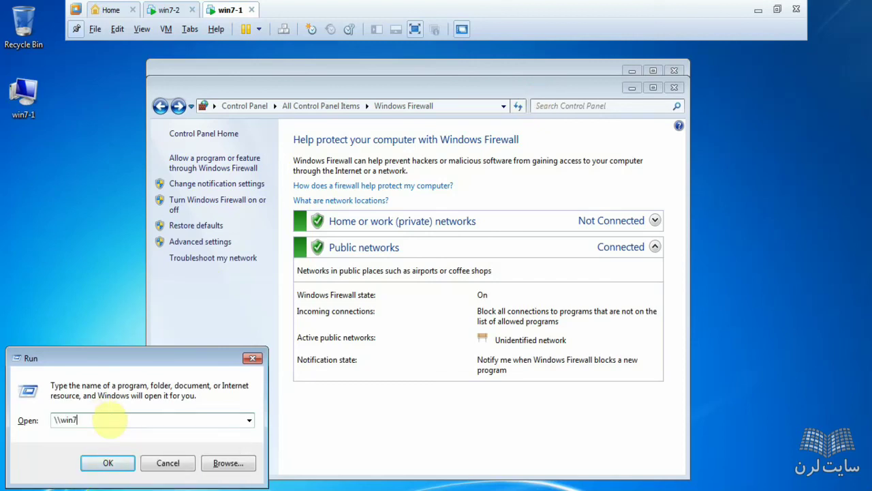
pyautogui.write('-2')
pyautogui.press('BackSpace')
pyautogui.press('BackSpace')
pyautogui.press('BackSpace')
pyautogui.press('BackSpace')
pyautogui.press('BackSpace')
pyautogui.press('BackSpace')
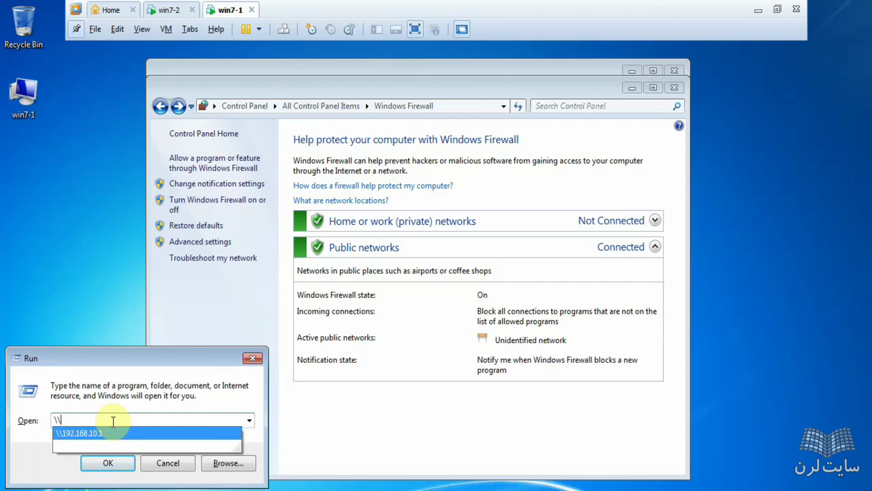
pyautogui.write('192.1')
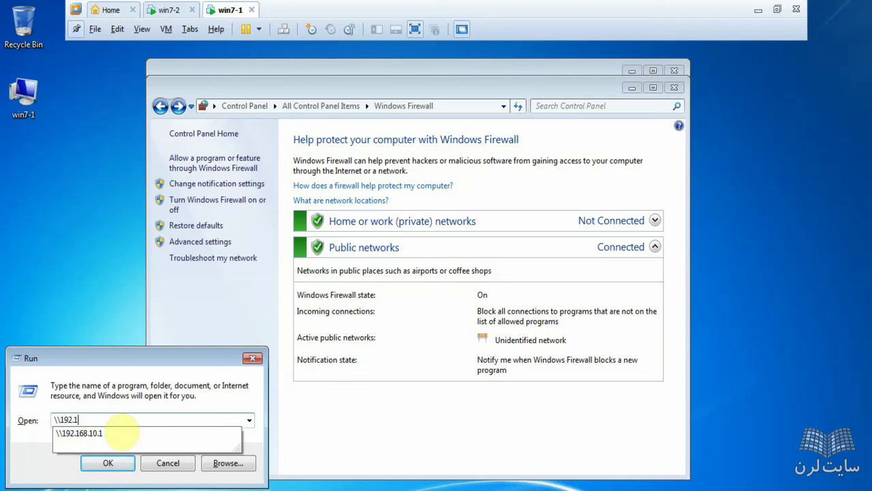
pyautogui.write('68.10.1\\')
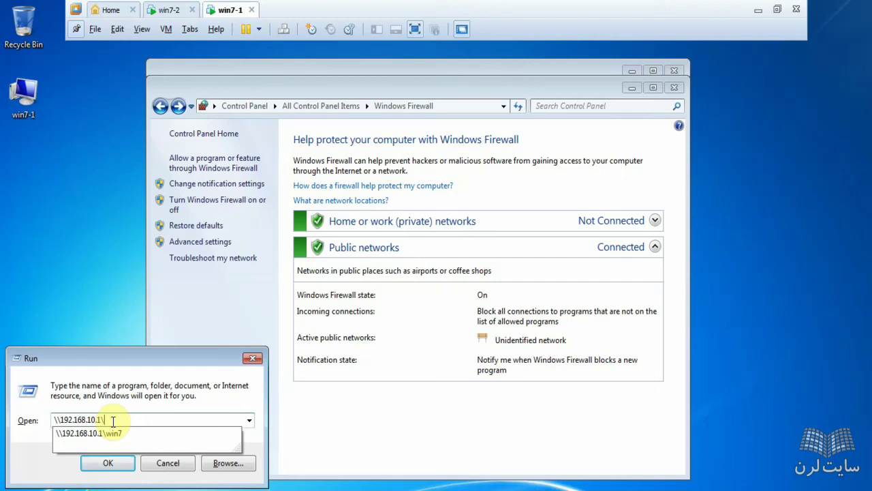
pyautogui.write('win')
pyautogui.click(119, 433)
pyautogui.write('\\')
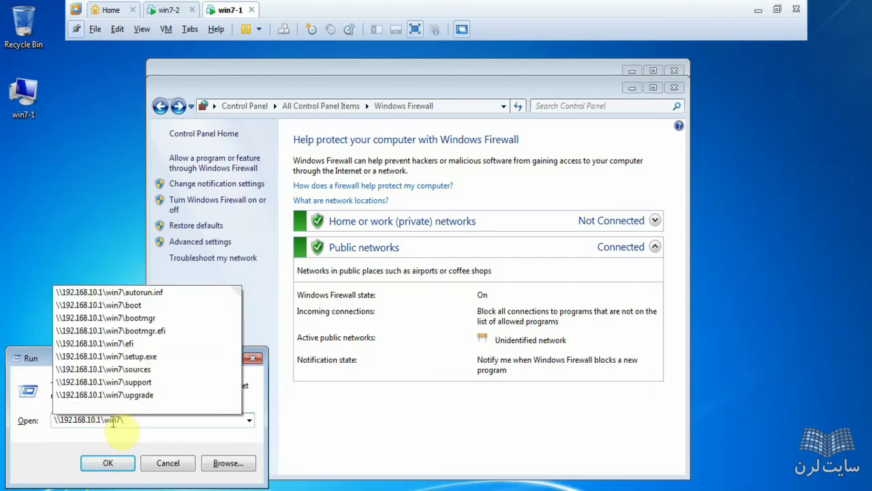
pyautogui.write('so')
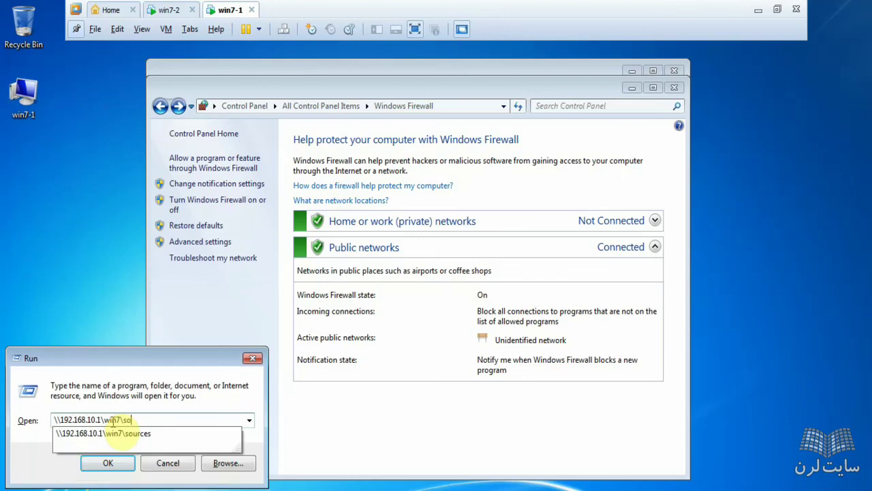
pyautogui.press('Down')
pyautogui.write('\\')
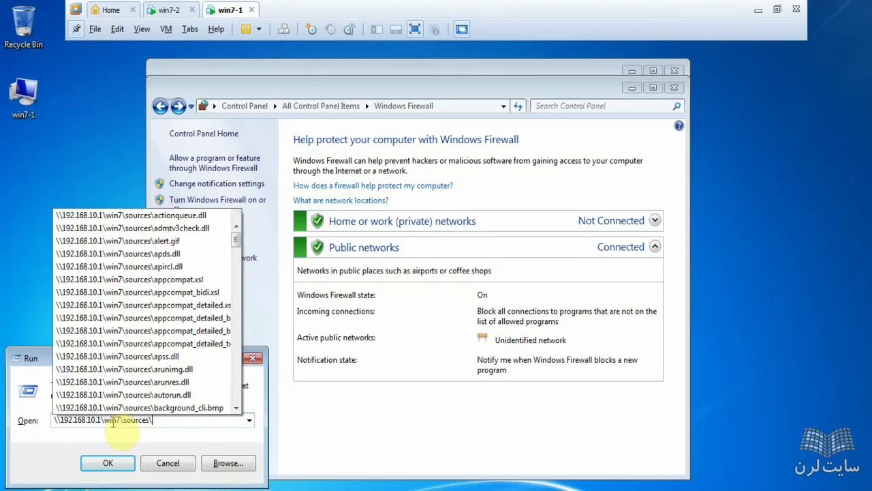
pyautogui.write('se')
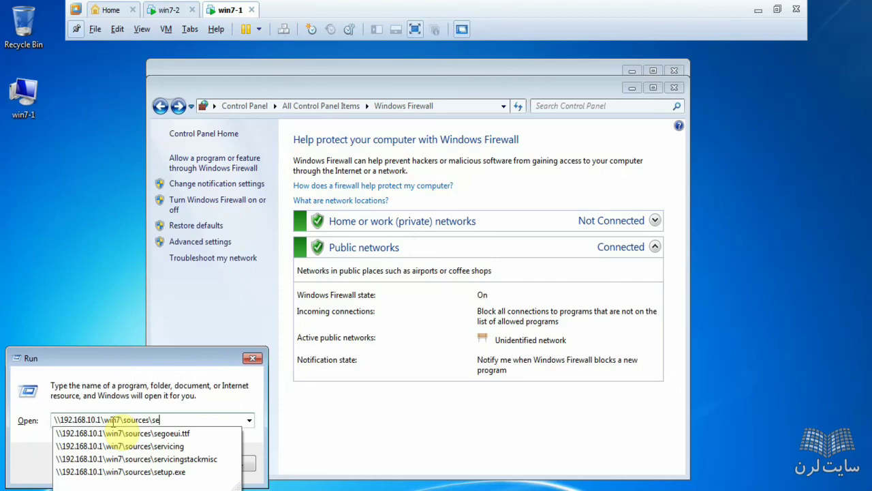
pyautogui.press('Down')
pyautogui.press('Down')
pyautogui.press('Down')
pyautogui.press('Down')
pyautogui.press('Down')
pyautogui.press('Up')
pyautogui.press('Return')
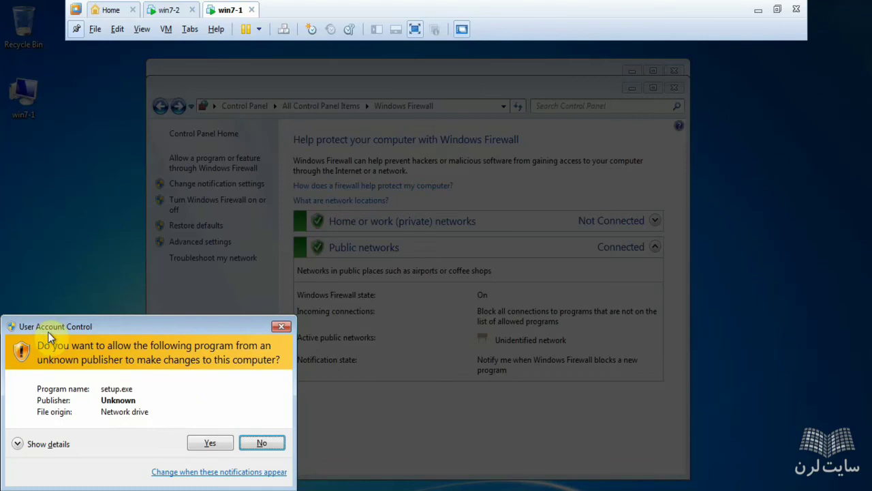
# Step: Approve setup.exe in User Account Control and look up win7-2's account name in its Start menu
pyautogui.click(210, 447)
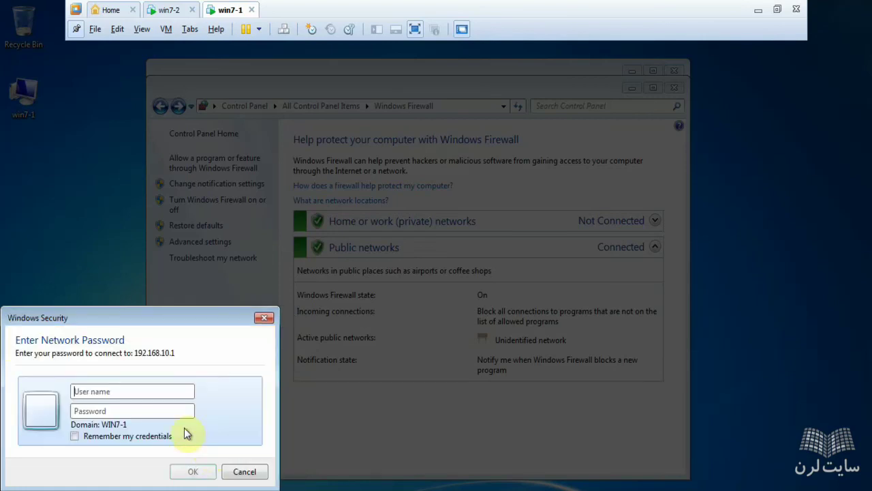
pyautogui.moveTo(115, 313); pyautogui.dragTo(193, 239)
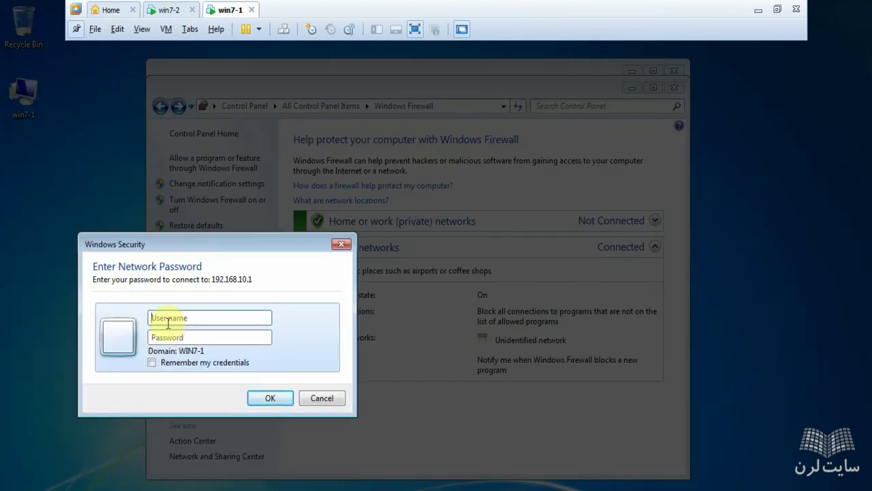
pyautogui.click(167, 12)
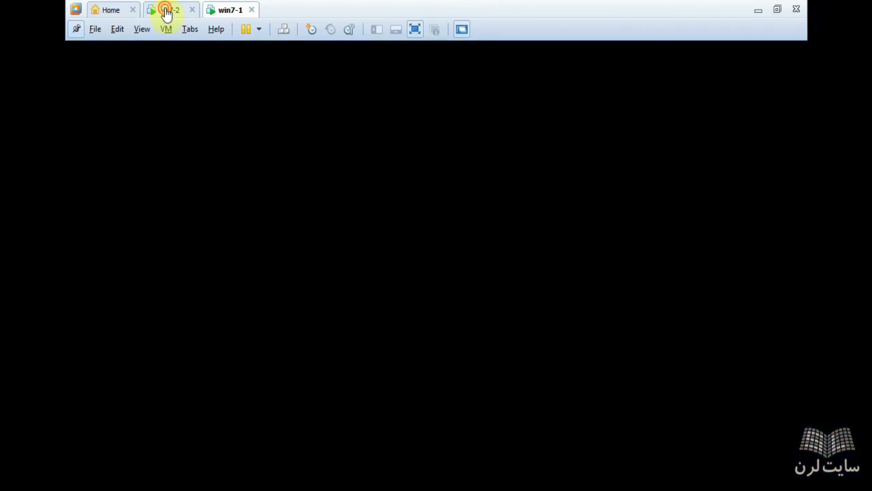
pyautogui.click(197, 448)
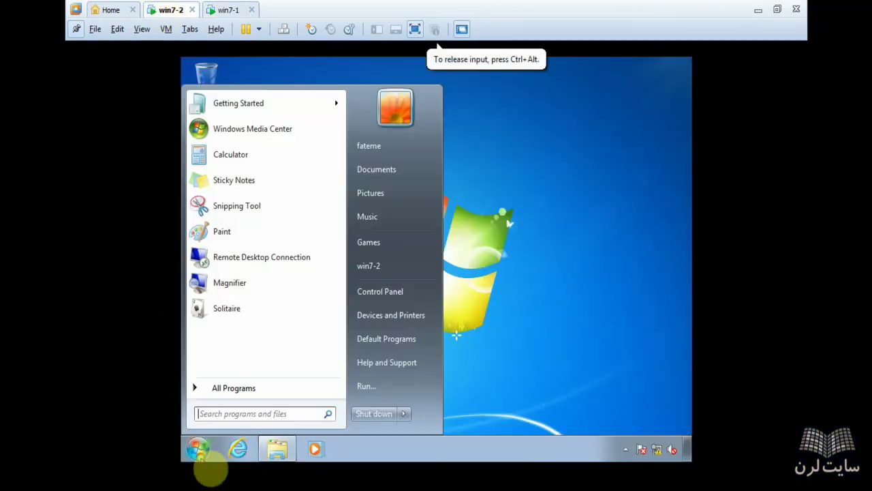
pyautogui.click(198, 449)
pyautogui.click(217, 8)
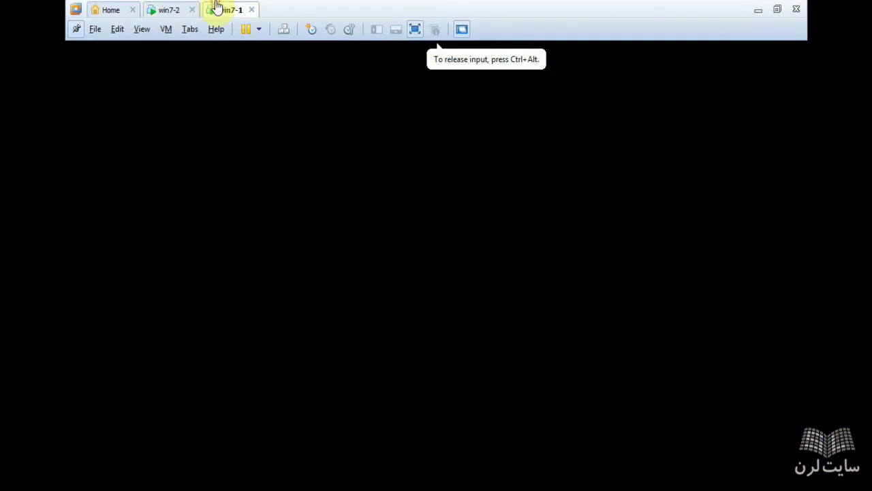
# Step: On win7-1, enter win7-2's user name and password for 192.168.10.1 and submit
pyautogui.write('fateme')
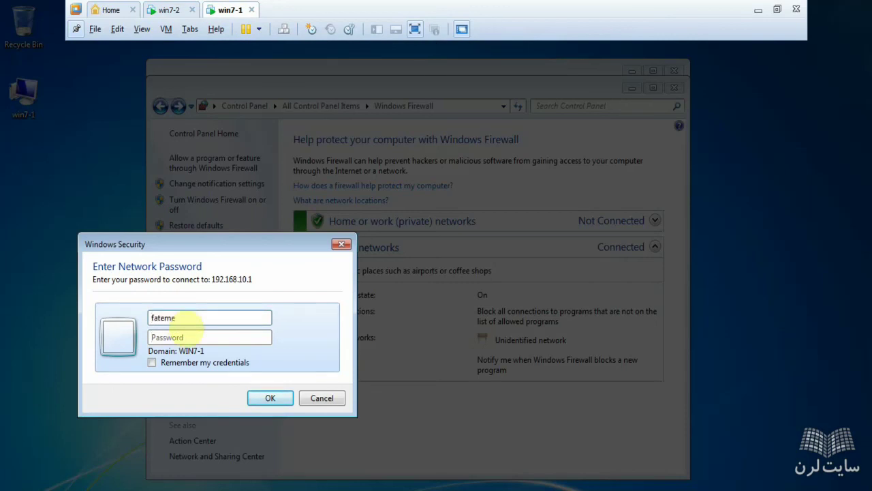
pyautogui.press('Tab')
pyautogui.write('1234567')
pyautogui.press('Return')
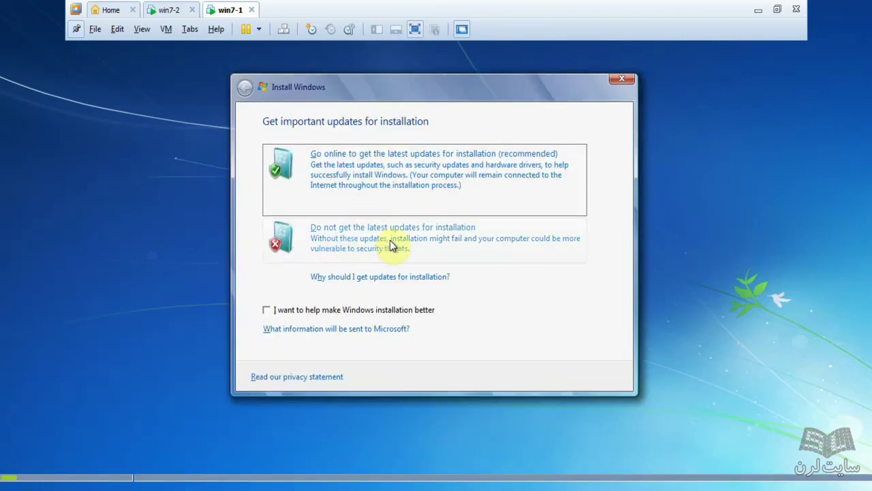
# Step: Decline the latest installation updates and accept the Windows 7 license terms
pyautogui.click(392, 245)
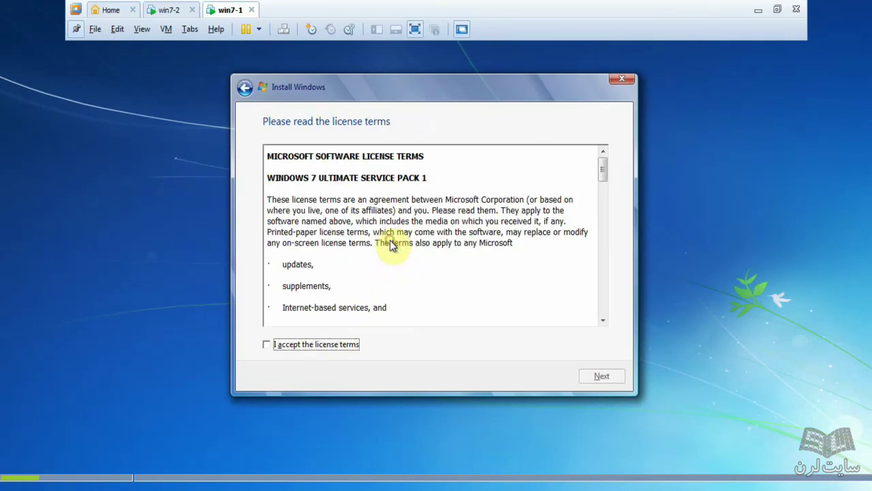
pyautogui.click(308, 347)
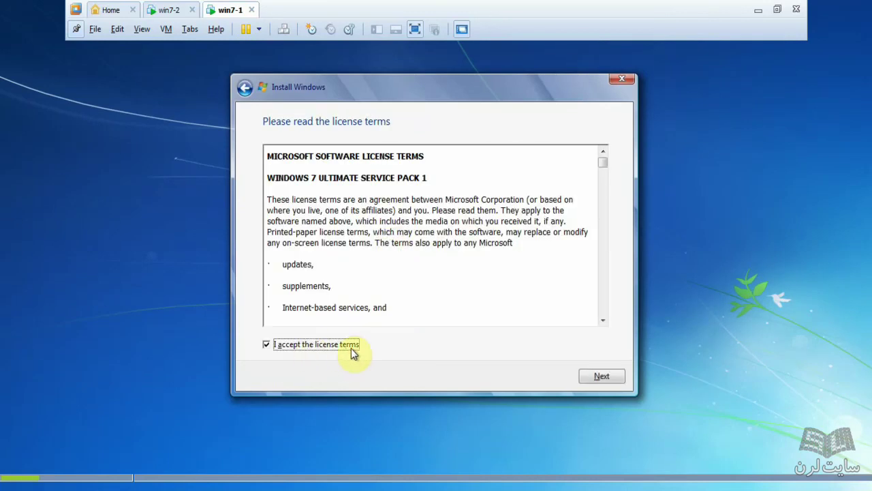
pyautogui.click(597, 378)
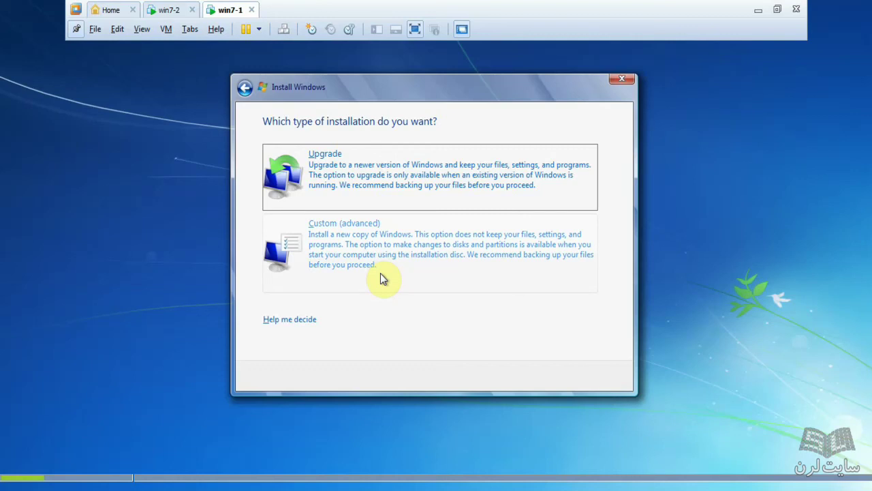
# Step: Choose a Custom (advanced) install onto Disk 0 Partition 1 (C:) and confirm the Windows.old warning
pyautogui.click(340, 264)
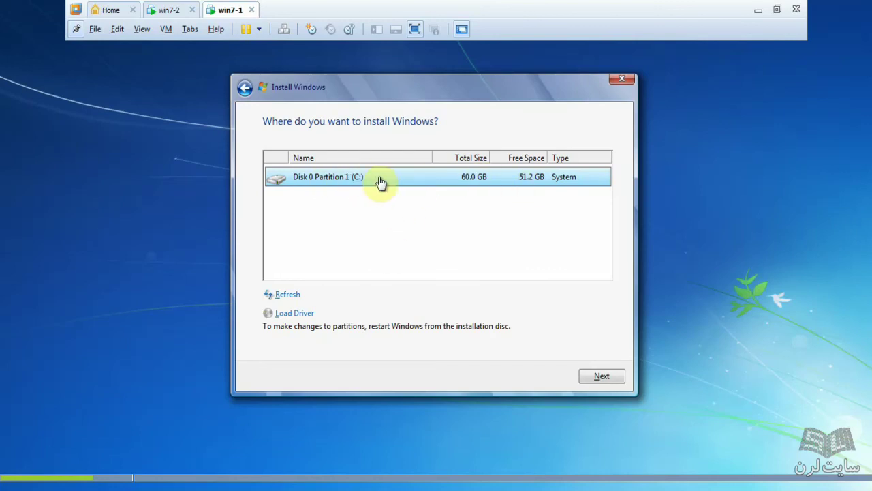
pyautogui.click(594, 376)
pyautogui.click(512, 303)
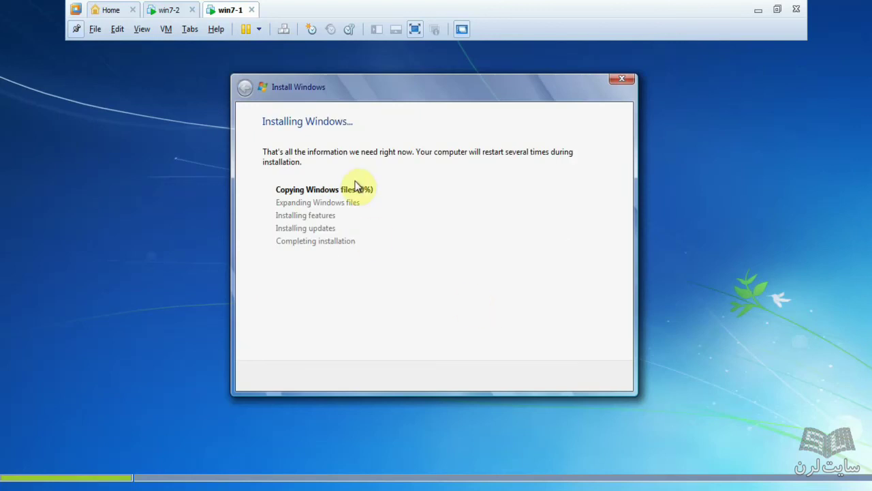
# Step: Exit full-screen so win7-1 shows in a normal window with menus and tabs
pyautogui.click(413, 31)
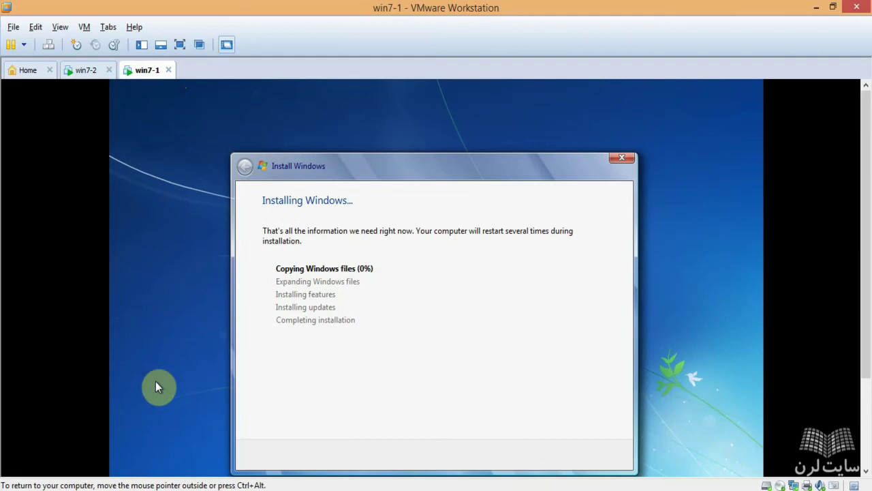
pyautogui.moveTo(869, 290); pyautogui.dragTo(865, 399)
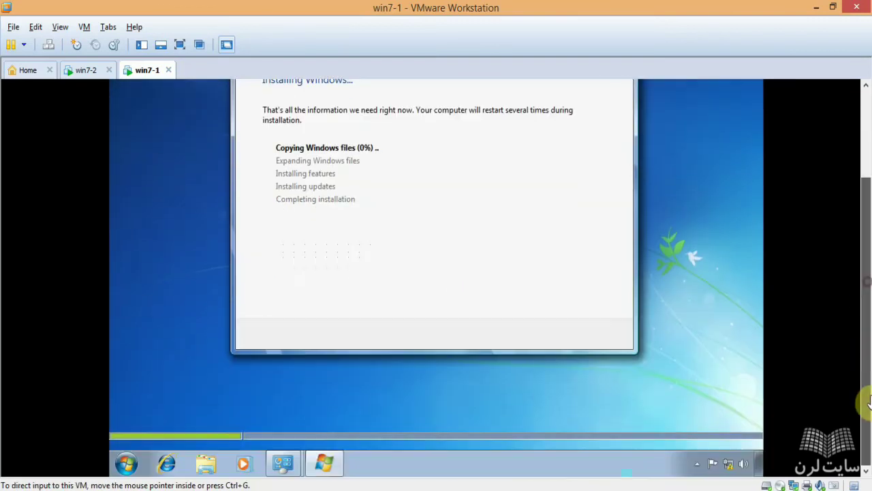
pyautogui.click(124, 465)
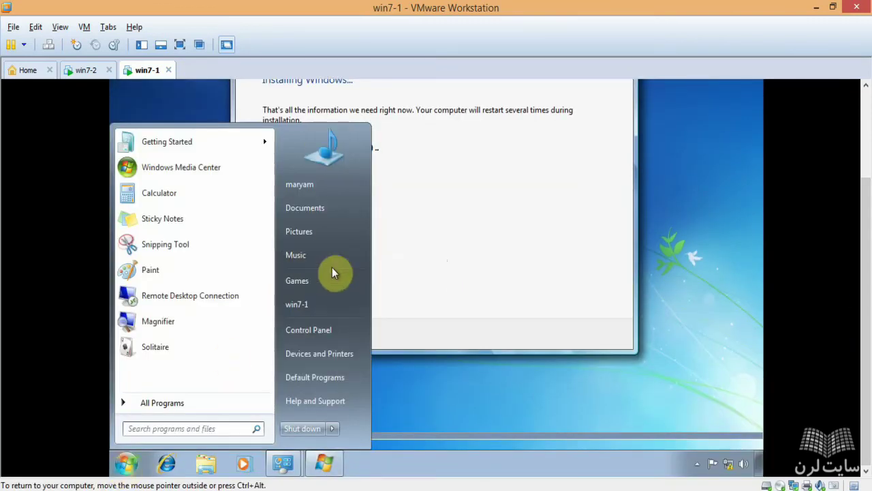
pyautogui.click(315, 313)
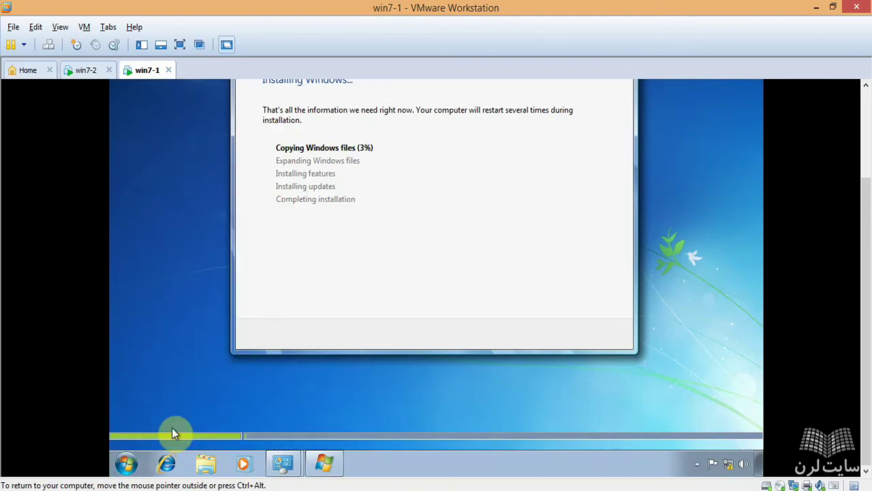
# Step: Open win7-1's Computer window to view its drives, then scroll back to setup at 22%
pyautogui.click(125, 463)
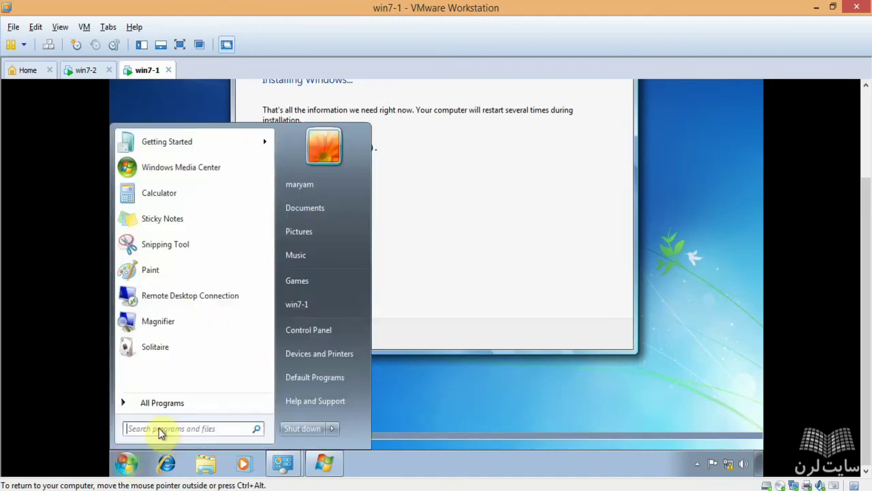
pyautogui.click(302, 304)
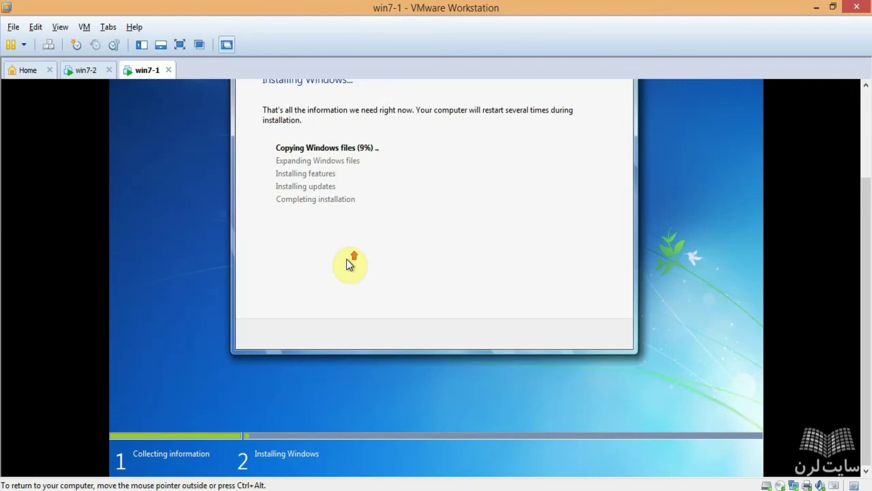
pyautogui.moveTo(864, 231); pyautogui.dragTo(864, 211)
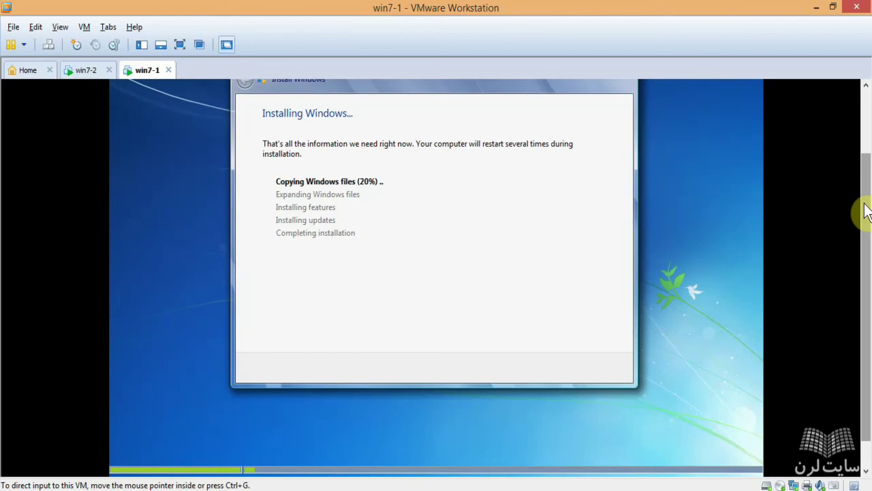
pyautogui.moveTo(867, 205); pyautogui.dragTo(864, 170)
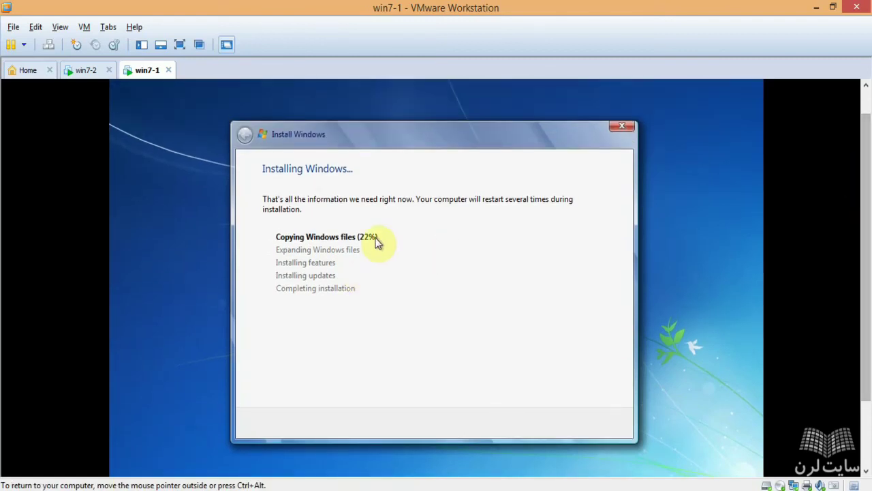